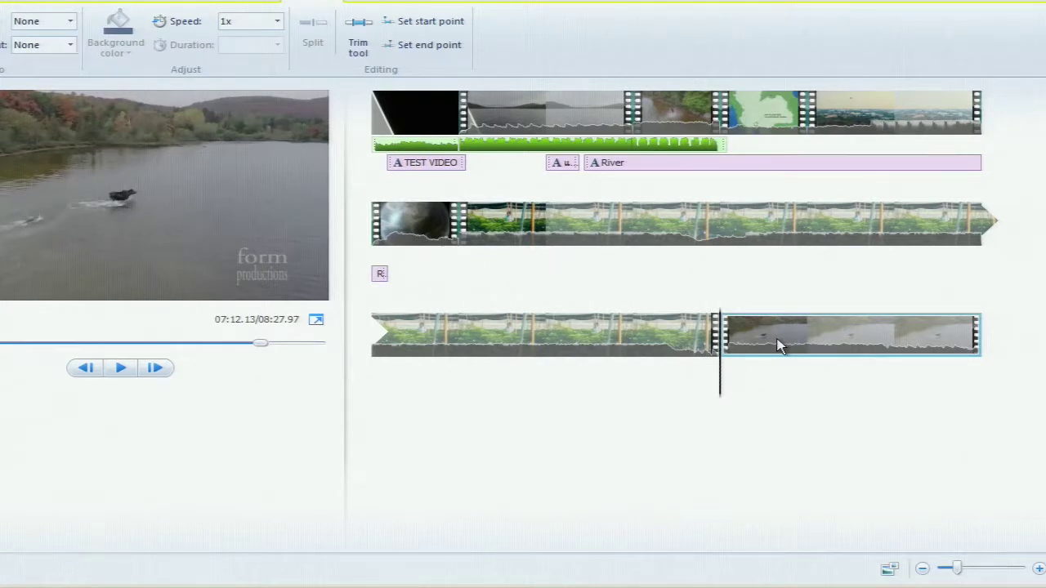
Split the promo clip at two points and remove the roughly 34-second piece between them
{"action": "left_click", "coordinate": [651, 224]}
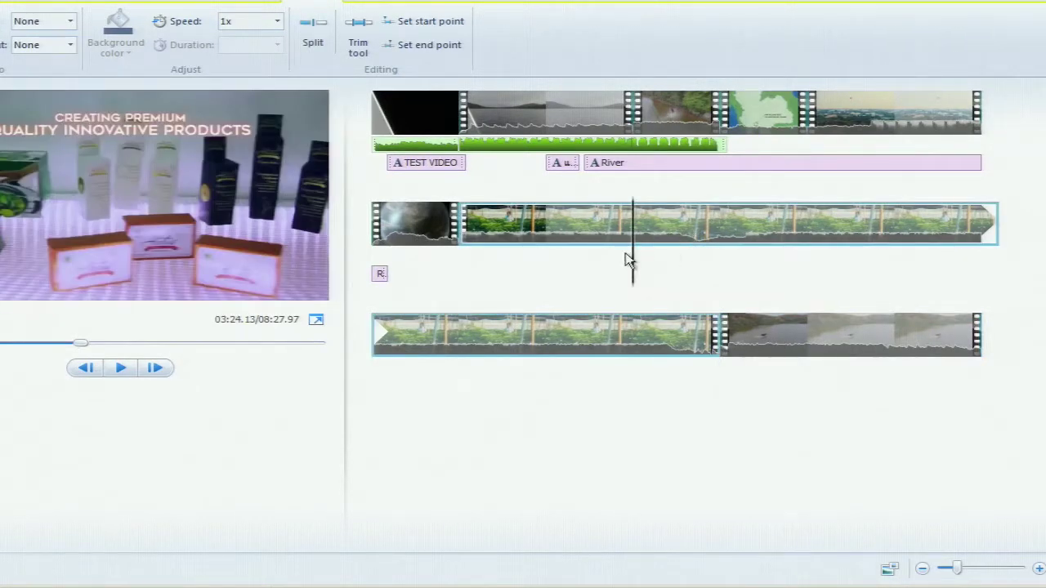
{"action": "left_click_drag", "start_coordinate": [660, 261], "coordinate": [740, 264]}
{"action": "key", "text": "m"}
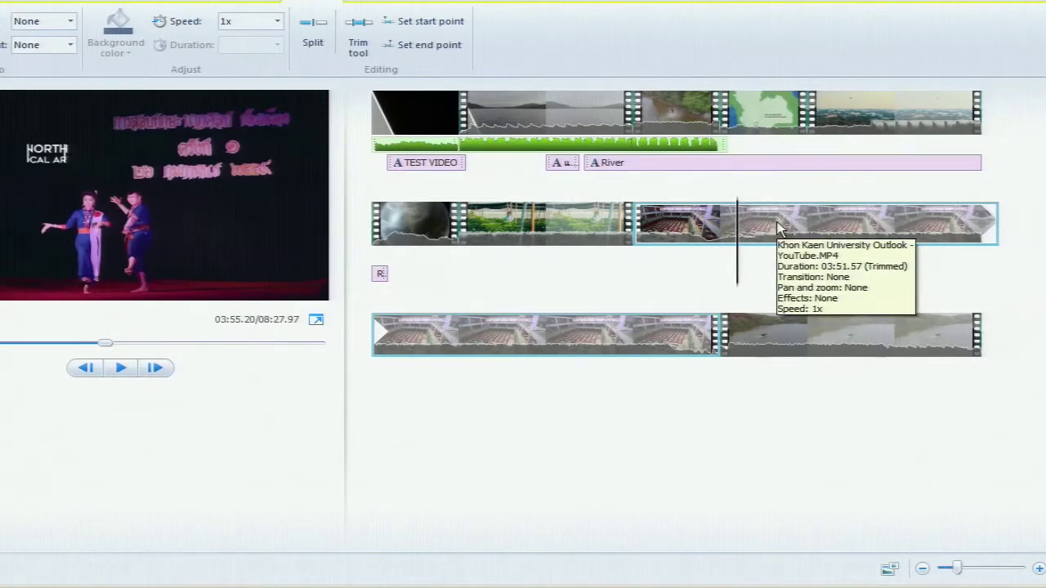
{"action": "scroll", "coordinate": [777, 226], "scroll_direction": "up", "scroll_amount": 1}
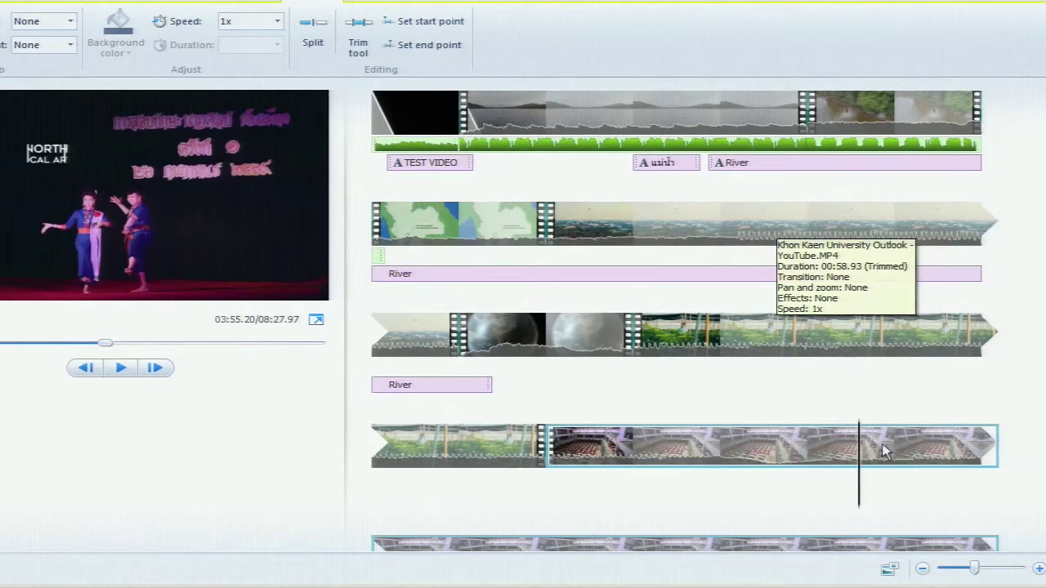
{"action": "left_click_drag", "start_coordinate": [857, 479], "coordinate": [855, 473]}
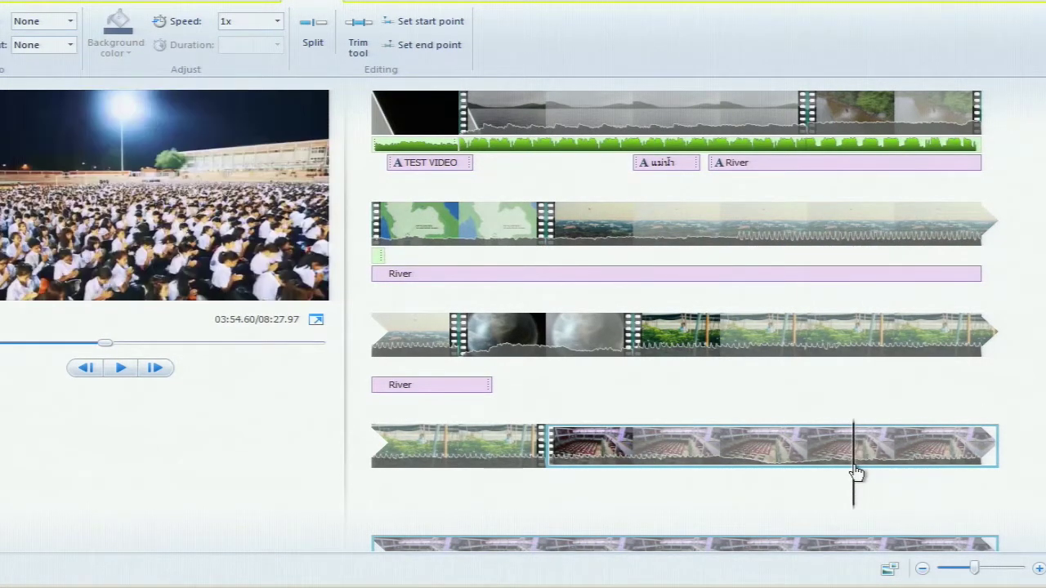
{"action": "key", "text": "m"}
{"action": "right_click", "coordinate": [777, 447]}
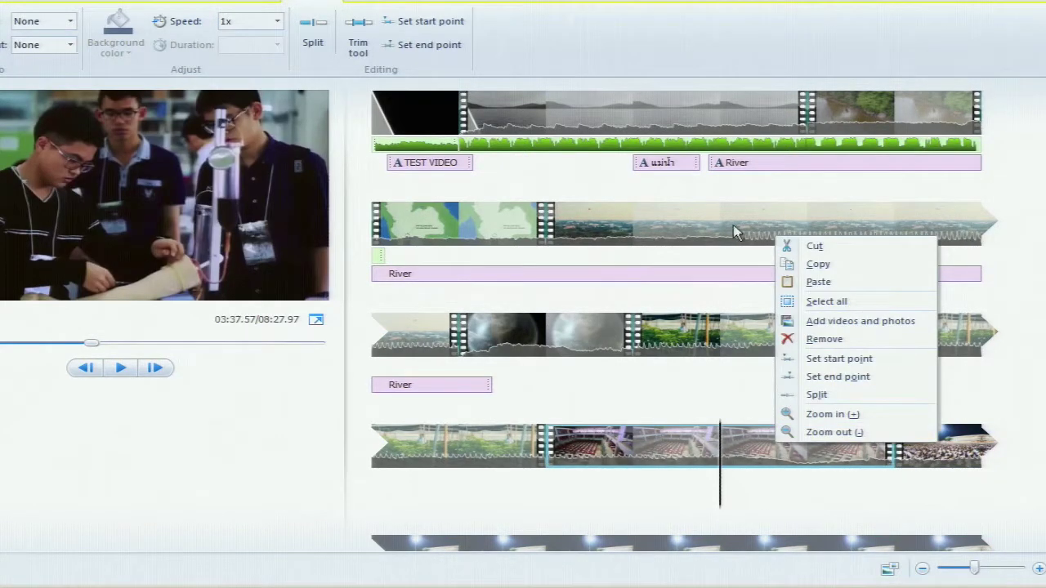
{"action": "left_click", "coordinate": [823, 339]}
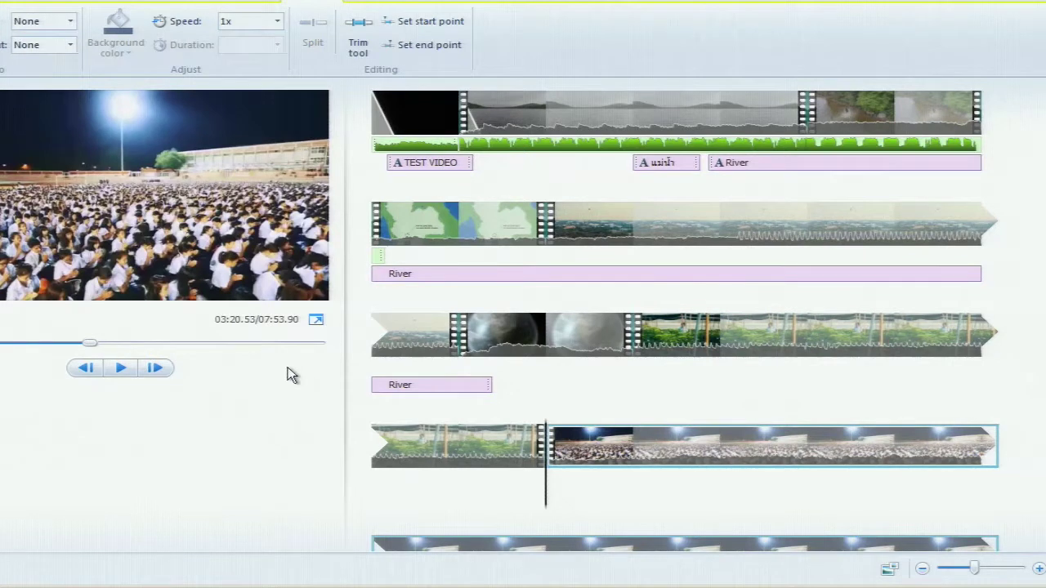
Scrub through the shortened 07:53.90 movie and select the river clip near the end
{"action": "left_click_drag", "start_coordinate": [546, 479], "coordinate": [920, 478]}
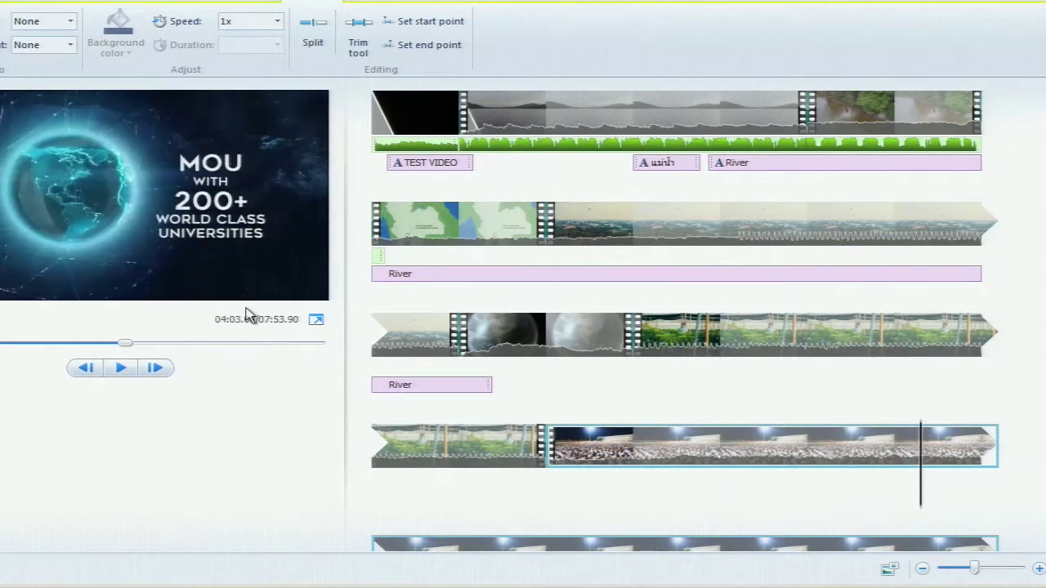
{"action": "scroll", "coordinate": [945, 403], "scroll_direction": "down", "scroll_amount": 3}
{"action": "left_click_drag", "start_coordinate": [974, 568], "coordinate": [966, 567]}
{"action": "left_click", "coordinate": [527, 488]}
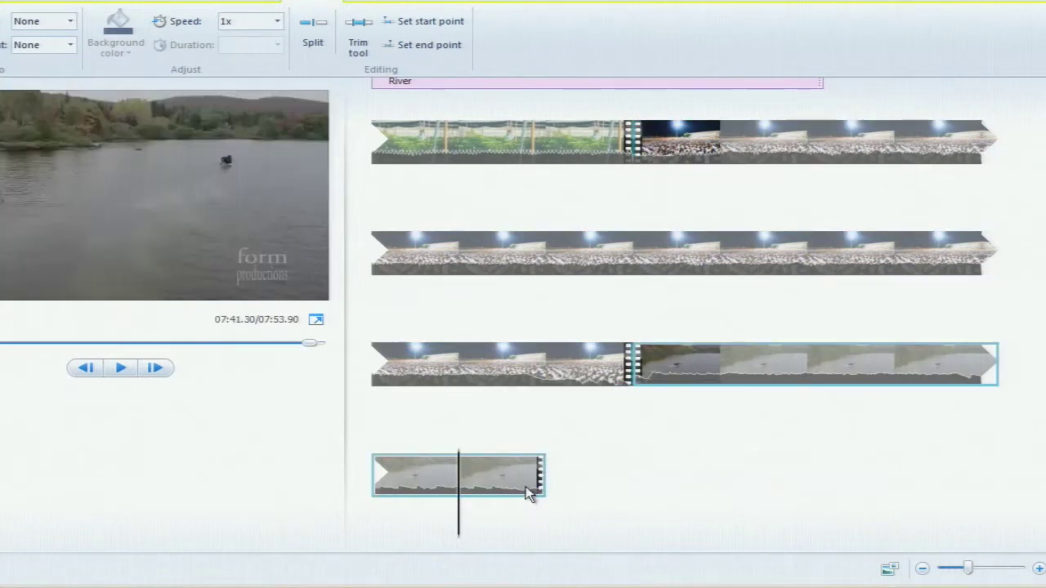
{"action": "left_click", "coordinate": [547, 518]}
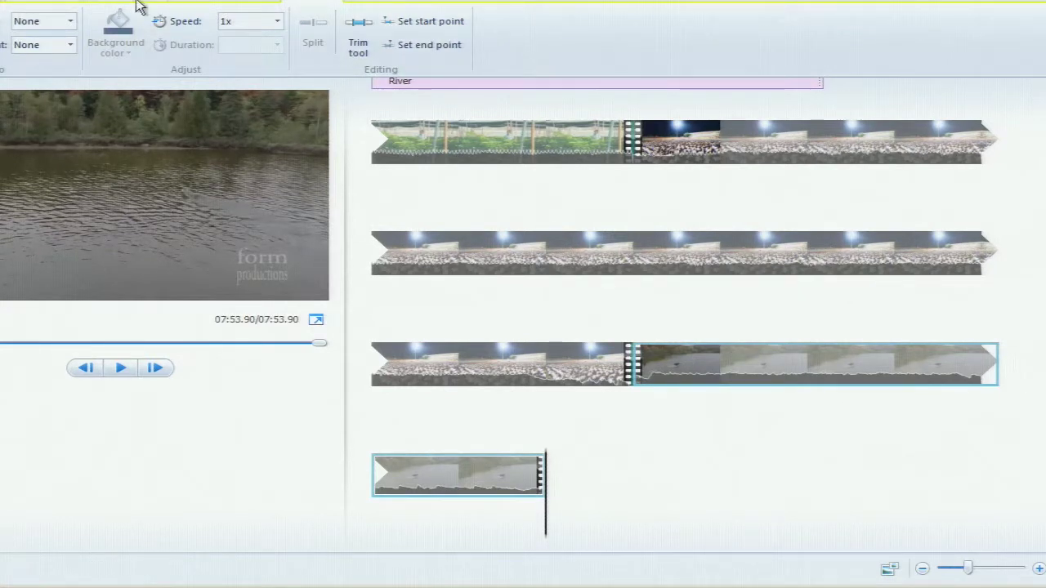
Append a black Credits slide with a CREDITS heading and name placeholder after the last river clip
{"action": "left_click", "coordinate": [74, 0]}
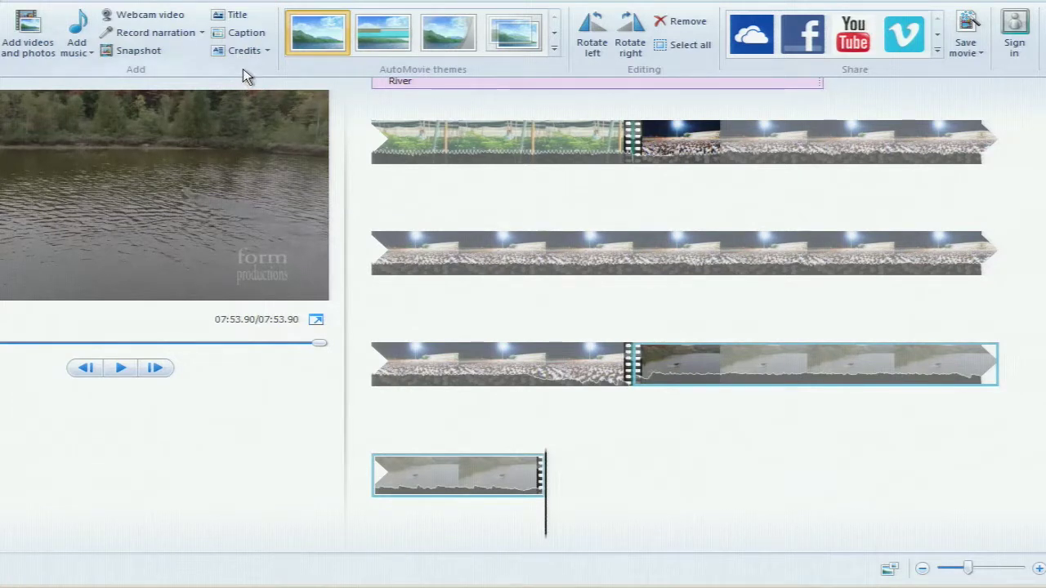
{"action": "left_click", "coordinate": [266, 52]}
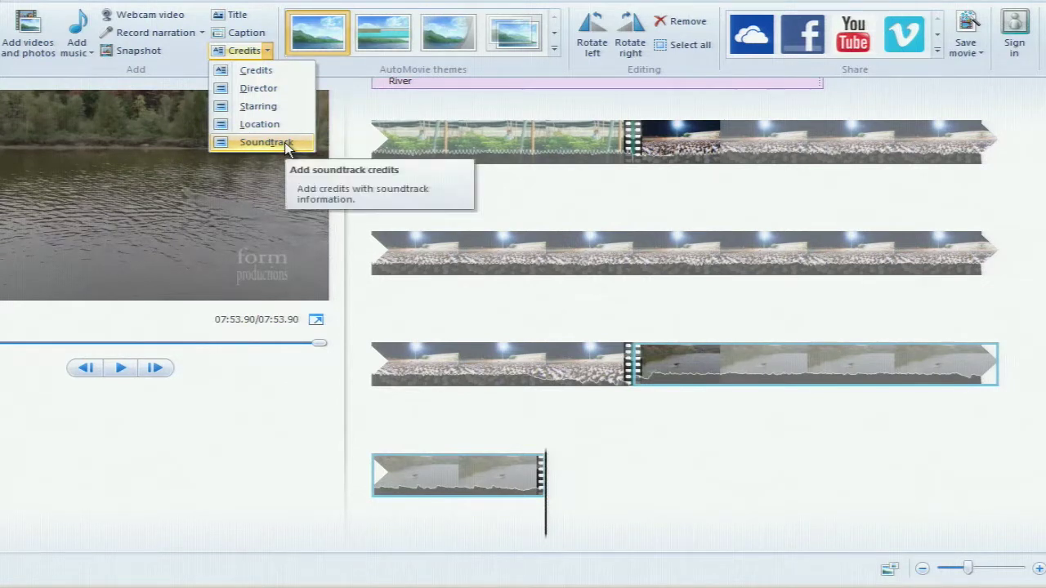
{"action": "left_click", "coordinate": [303, 73]}
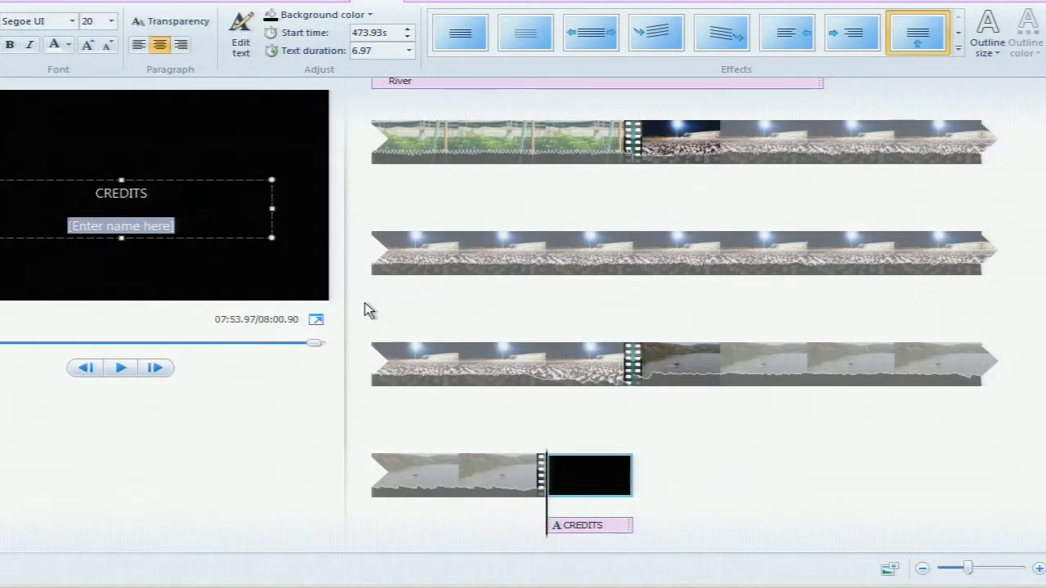
Replace the [Enter name here] placeholder with 'Thank you' beneath CREDITS
{"action": "left_click", "coordinate": [152, 198]}
{"action": "left_click_drag", "start_coordinate": [184, 226], "coordinate": [105, 226]}
{"action": "left_click", "coordinate": [114, 227]}
{"action": "left_click_drag", "start_coordinate": [173, 226], "coordinate": [100, 225]}
{"action": "left_click_drag", "start_coordinate": [196, 226], "coordinate": [70, 225]}
{"action": "key", "text": "BackSpace"}
{"action": "type", "text": "Than"}
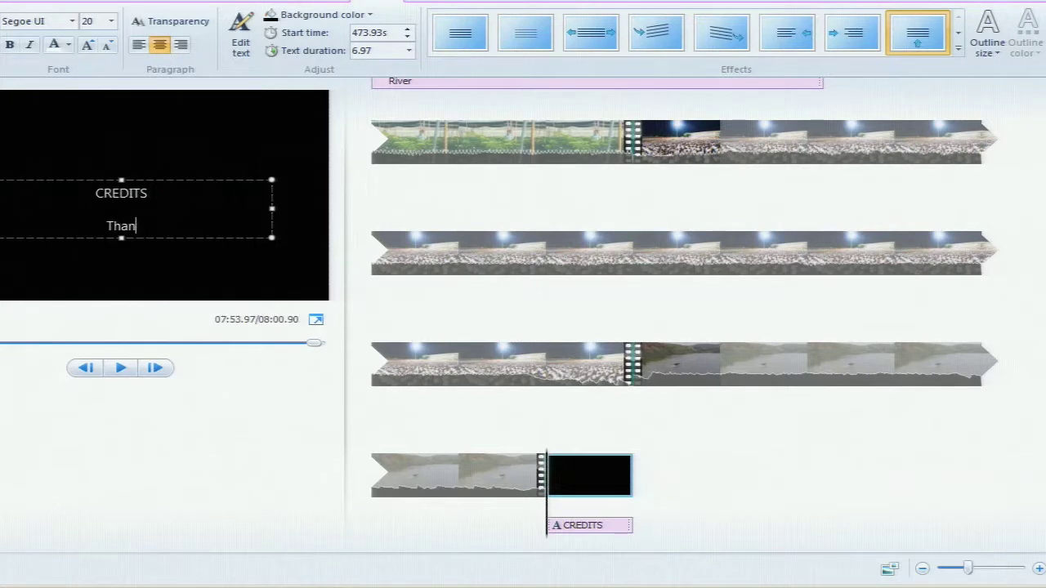
{"action": "type", "text": "k you"}
{"action": "left_click_drag", "start_coordinate": [163, 224], "coordinate": [65, 226]}
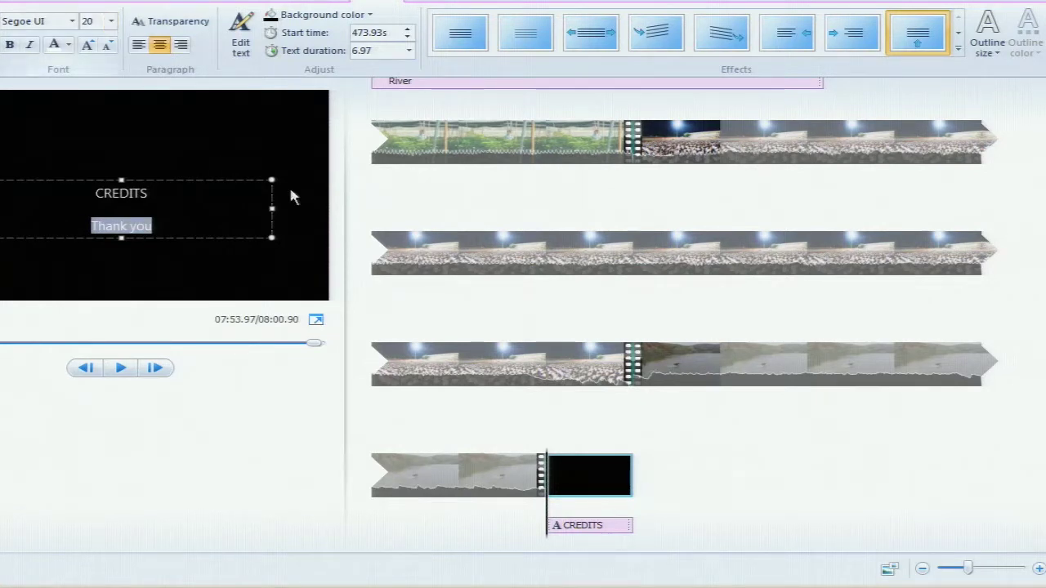
{"action": "mouse_move", "coordinate": [926, 36]}
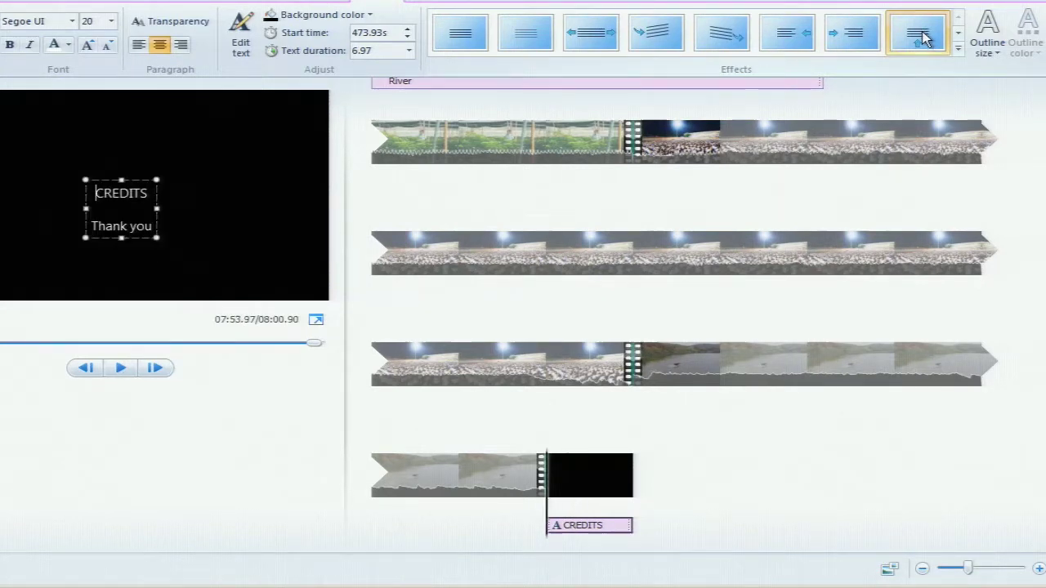
{"action": "left_click", "coordinate": [121, 369]}
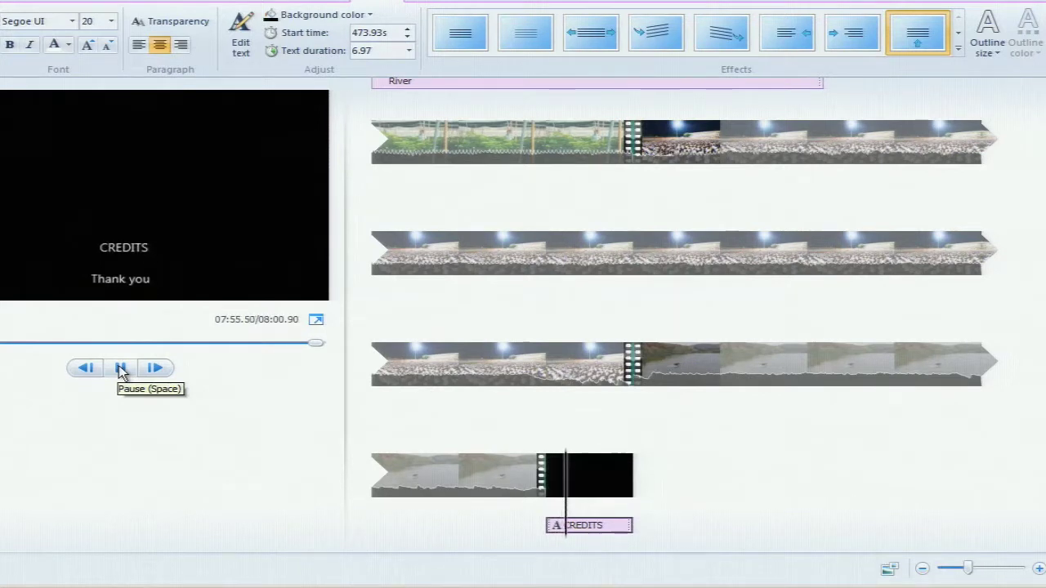
{"action": "left_click", "coordinate": [121, 369]}
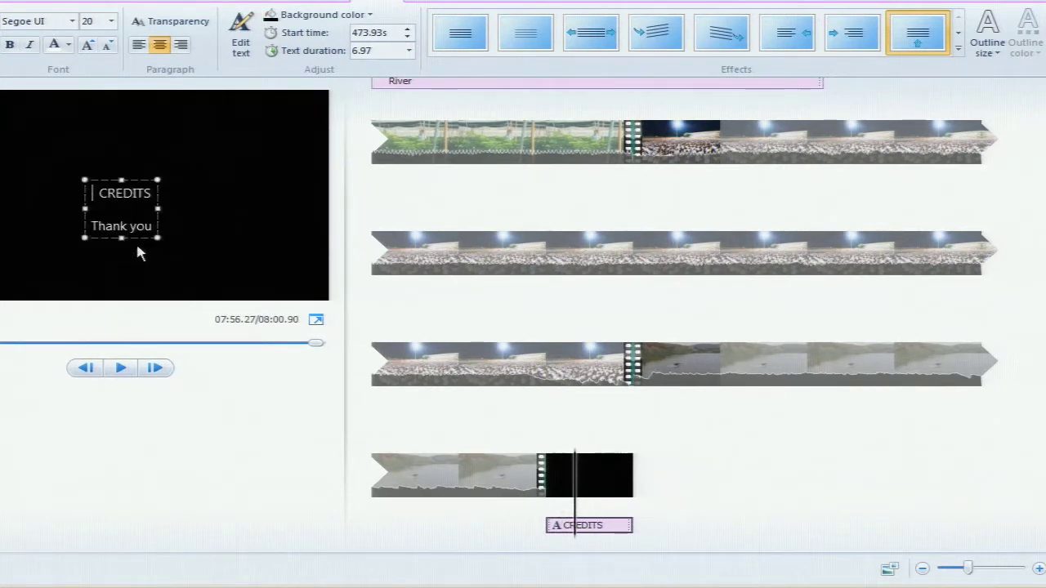
{"action": "left_click", "coordinate": [589, 528]}
{"action": "left_click", "coordinate": [609, 522]}
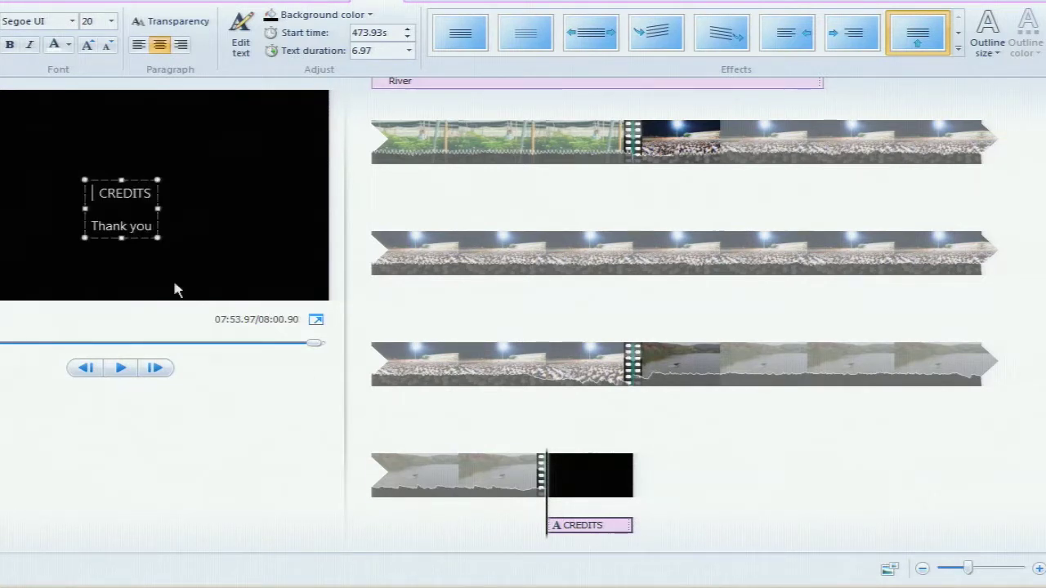
{"action": "left_click_drag", "start_coordinate": [153, 194], "coordinate": [97, 200]}
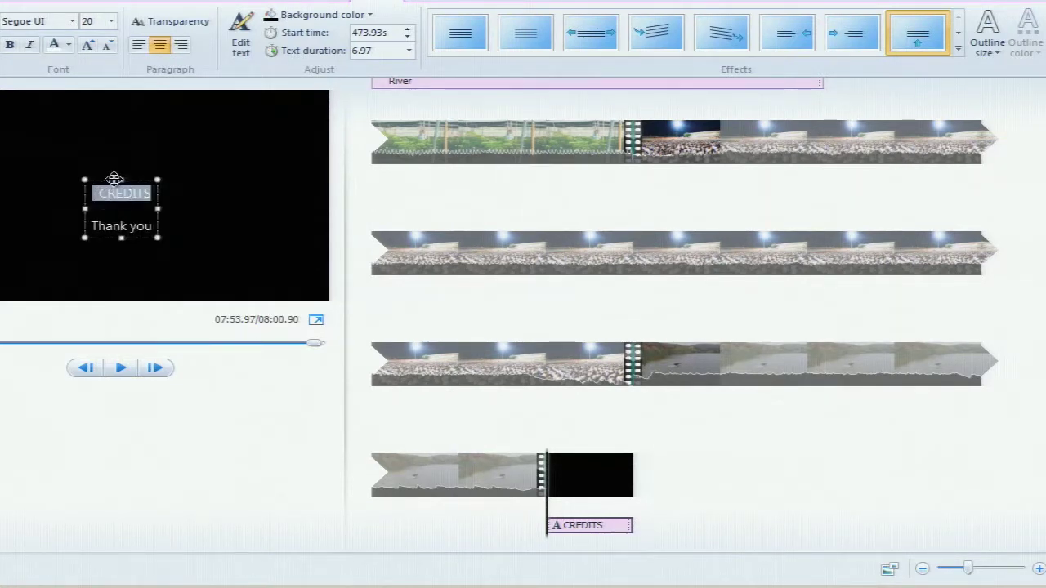
Change the credit lines to 'ผู้จัดทำ' followed by the creator's name
{"action": "key", "text": "BackSpace"}
{"action": "type", "text": "ผ"}
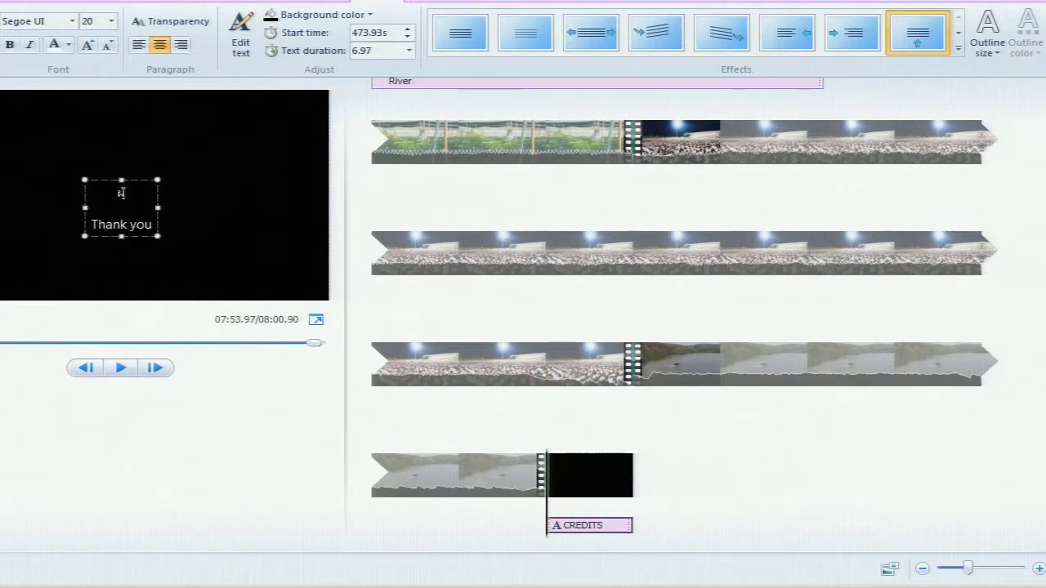
{"action": "type", "text": "ู้จัดทำ"}
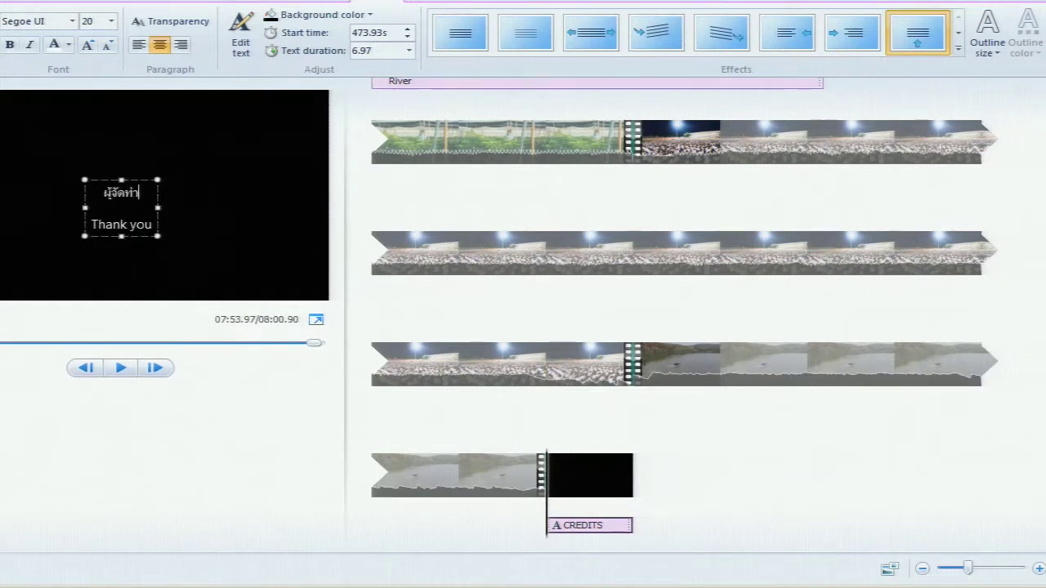
{"action": "left_click_drag", "start_coordinate": [144, 194], "coordinate": [98, 196]}
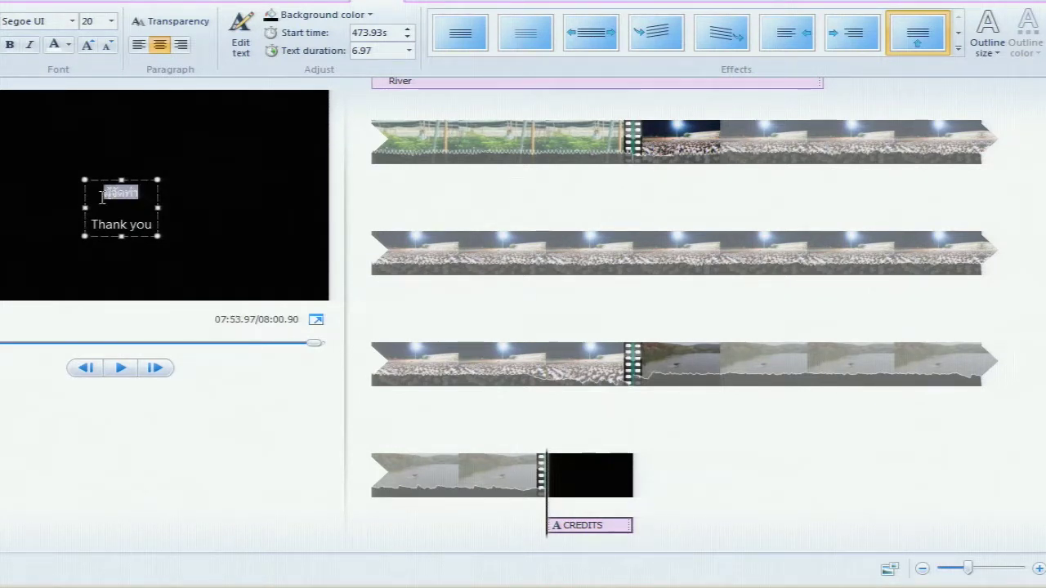
{"action": "left_click", "coordinate": [153, 225]}
{"action": "left_click_drag", "start_coordinate": [153, 225], "coordinate": [85, 223]}
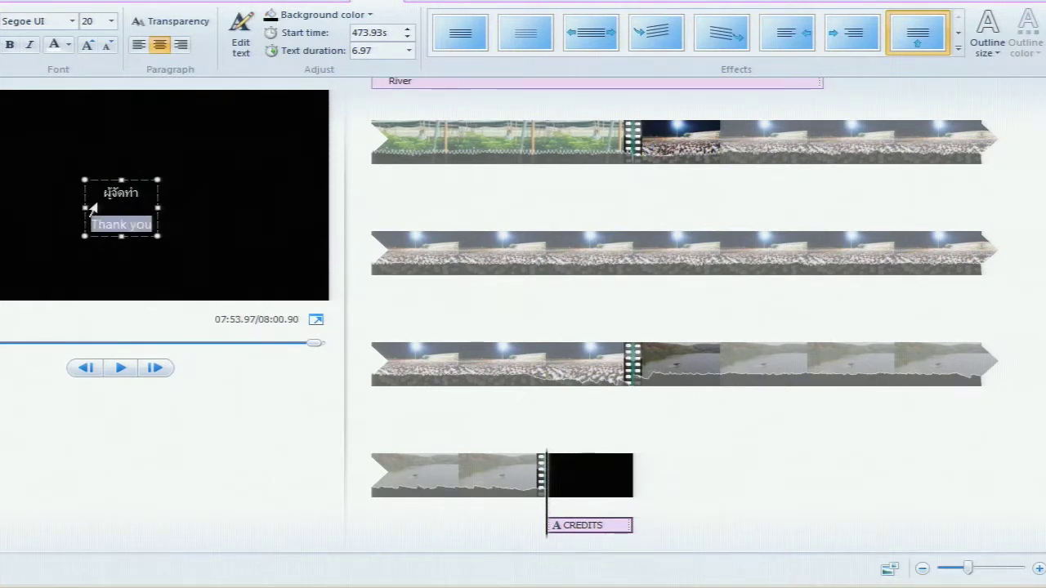
{"action": "type", "text": "นายยุทธนา"}
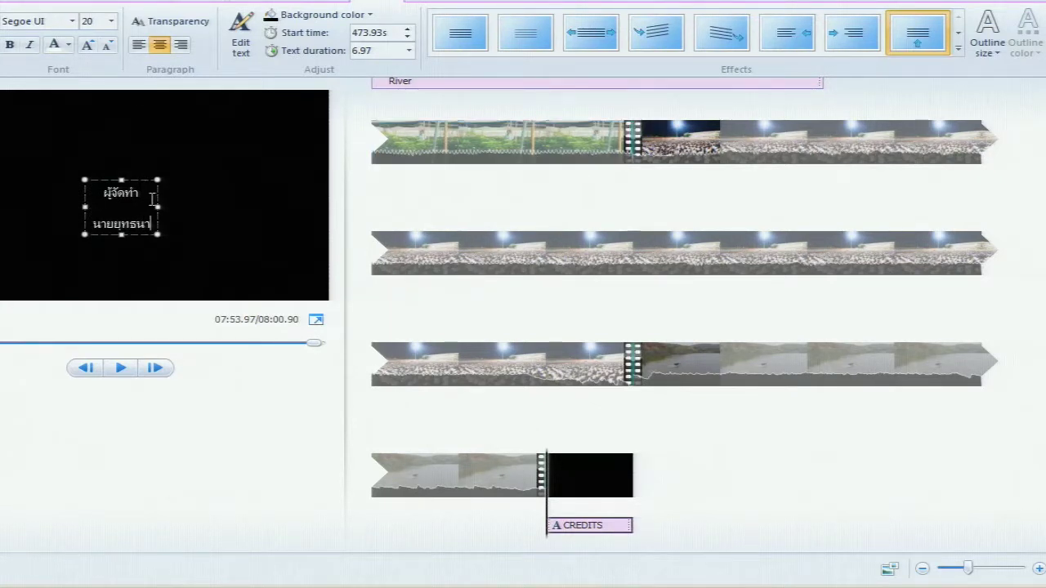
Widen the credits text box, nudge it left, and set both lines to font size 26
{"action": "left_click_drag", "start_coordinate": [157, 207], "coordinate": [210, 207]}
{"action": "left_click_drag", "start_coordinate": [86, 207], "coordinate": [57, 207]}
{"action": "left_click_drag", "start_coordinate": [170, 180], "coordinate": [153, 182]}
{"action": "left_click", "coordinate": [154, 182]}
{"action": "left_click_drag", "start_coordinate": [147, 224], "coordinate": [100, 193]}
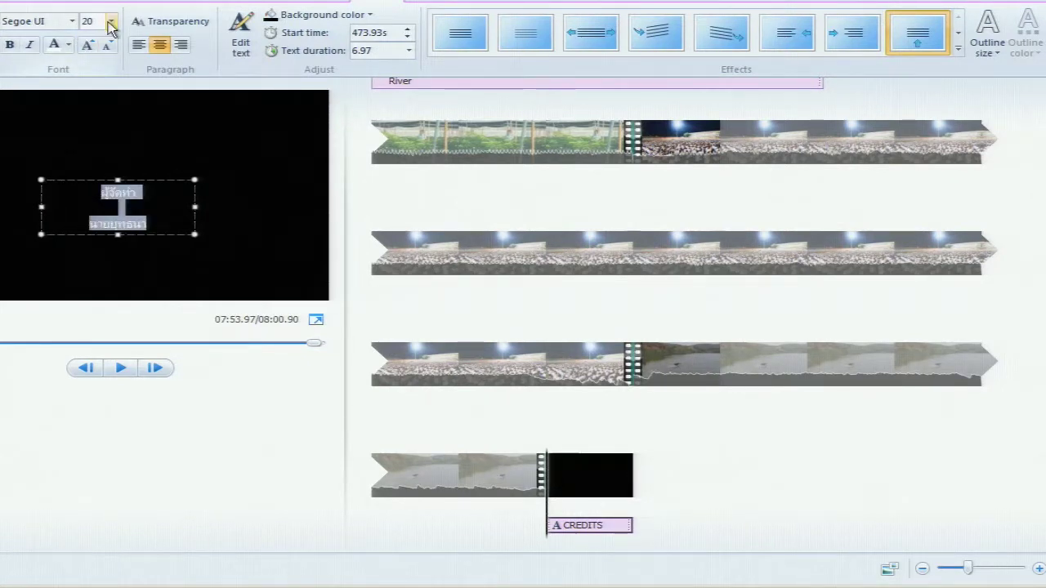
{"action": "left_click", "coordinate": [111, 27]}
{"action": "left_click", "coordinate": [94, 191]}
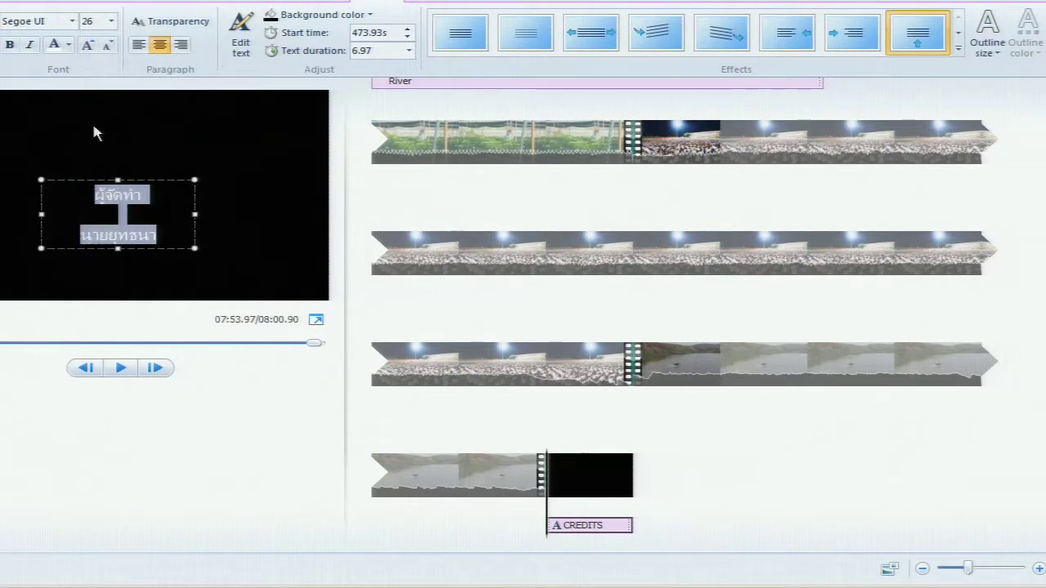
{"action": "left_click", "coordinate": [72, 21]}
{"action": "left_click_drag", "start_coordinate": [159, 327], "coordinate": [152, 53]}
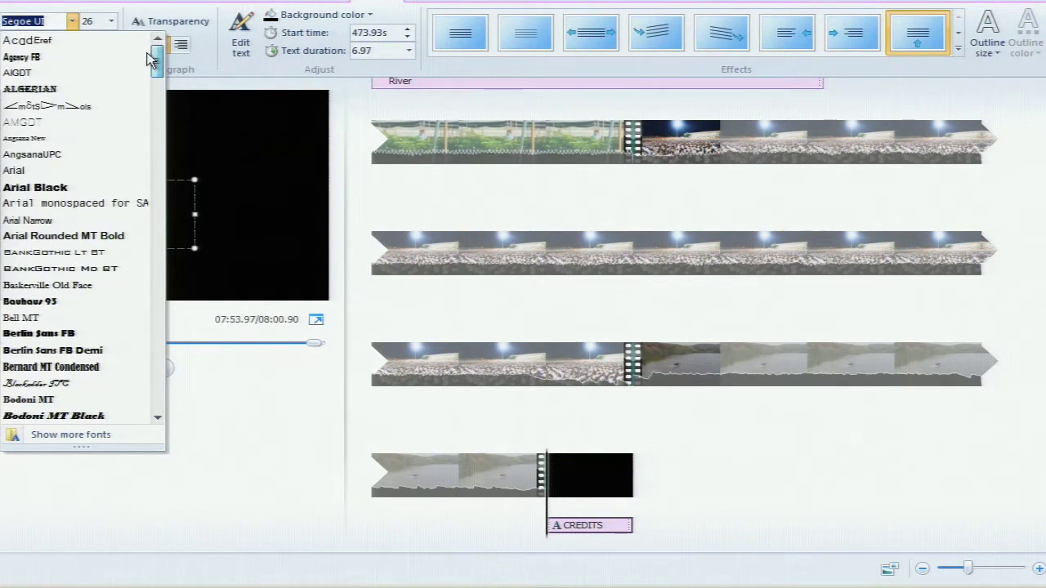
Switch the credits font to the Thai Sarabun font, trying AngsanaUPC first
{"action": "scroll", "coordinate": [150, 59], "scroll_direction": "down", "scroll_amount": 1}
{"action": "left_click", "coordinate": [84, 105]}
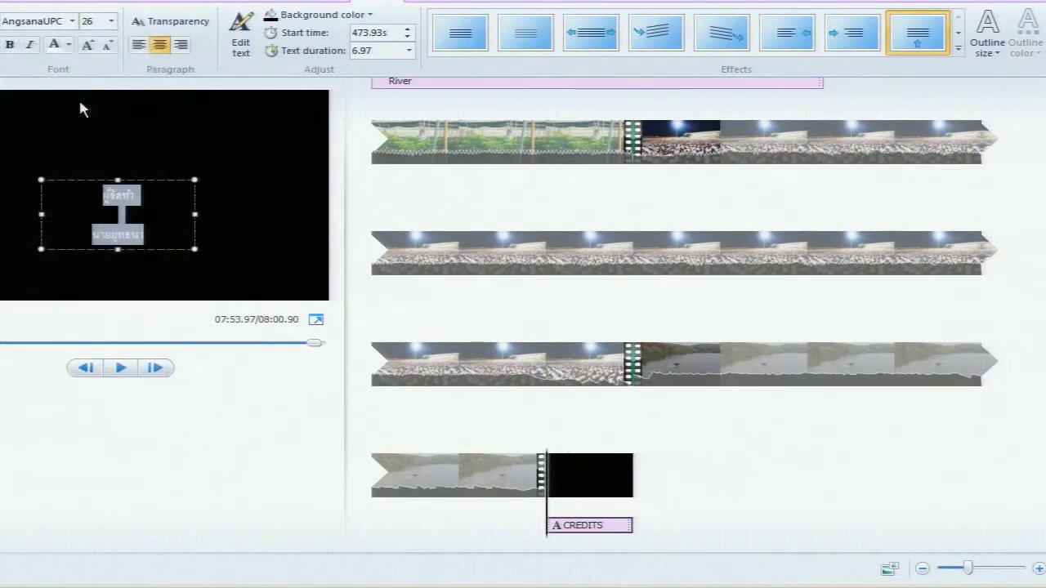
{"action": "left_click", "coordinate": [72, 21]}
{"action": "left_click_drag", "start_coordinate": [161, 78], "coordinate": [177, 385]}
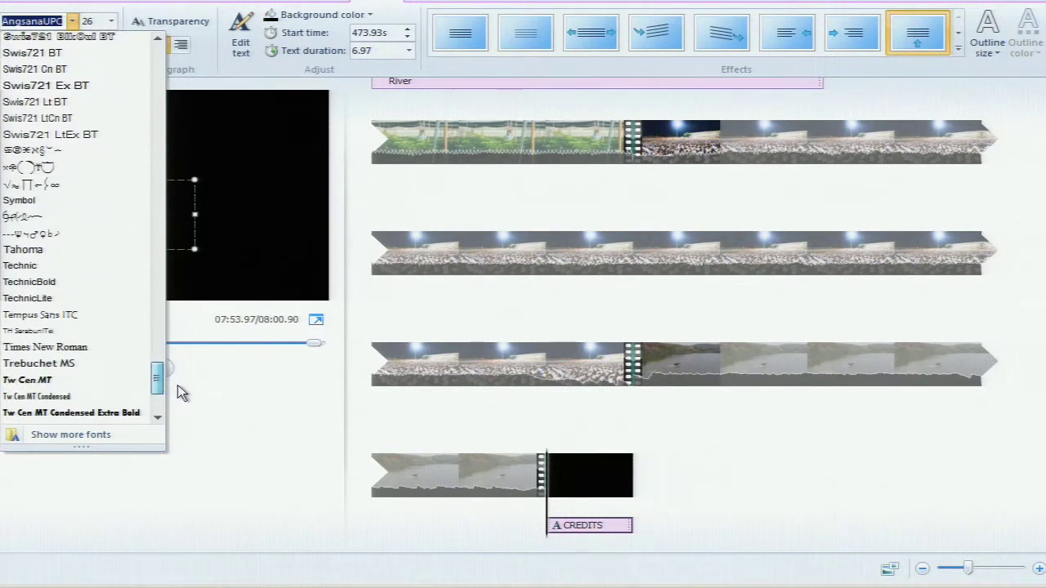
{"action": "left_click", "coordinate": [107, 332]}
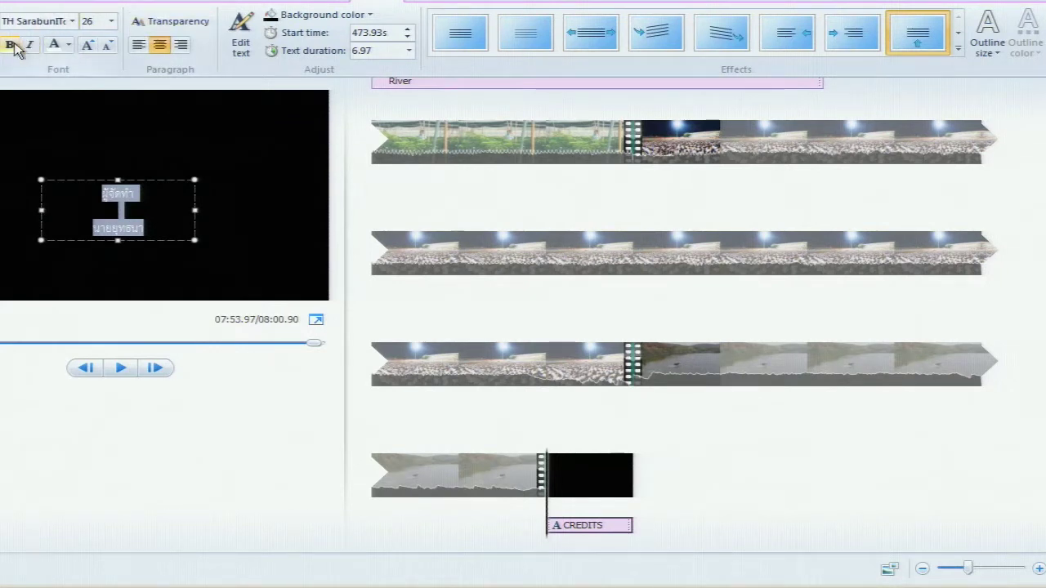
Set the credits text to size 36, then widen the box and shift it slightly left
{"action": "left_click", "coordinate": [109, 22]}
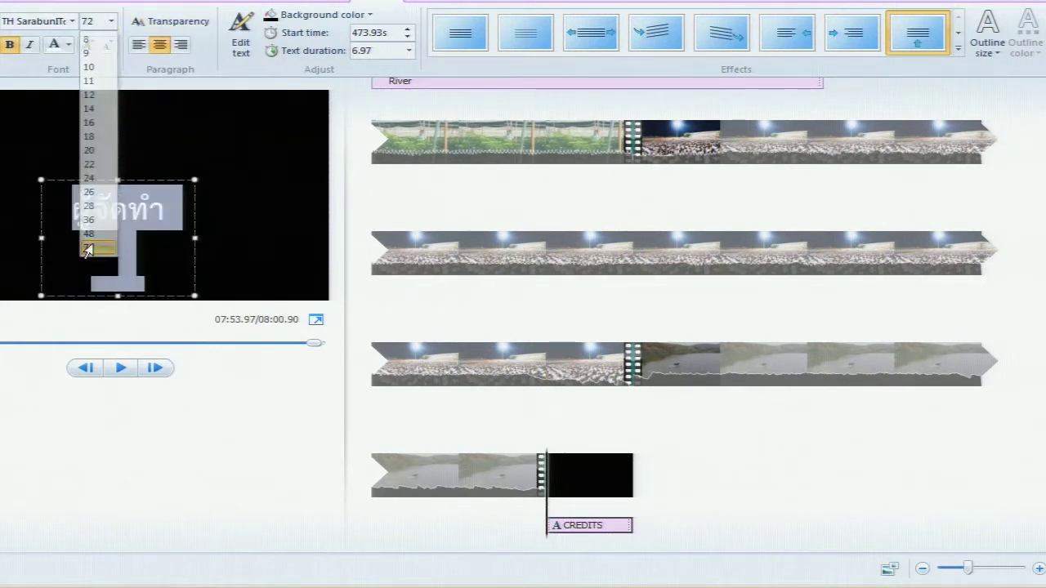
{"action": "left_click", "coordinate": [95, 245]}
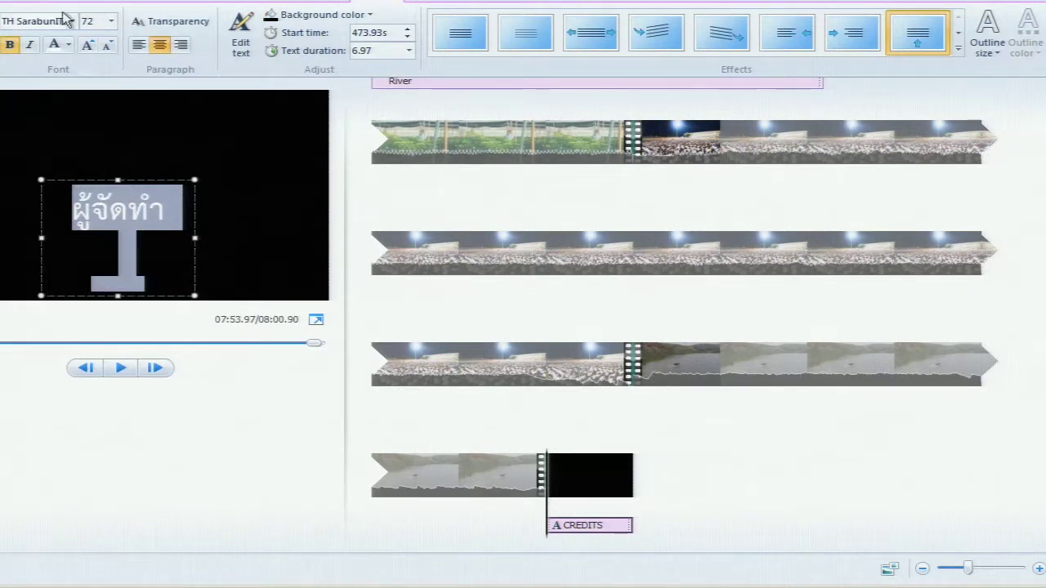
{"action": "left_click", "coordinate": [111, 21]}
{"action": "left_click", "coordinate": [89, 220]}
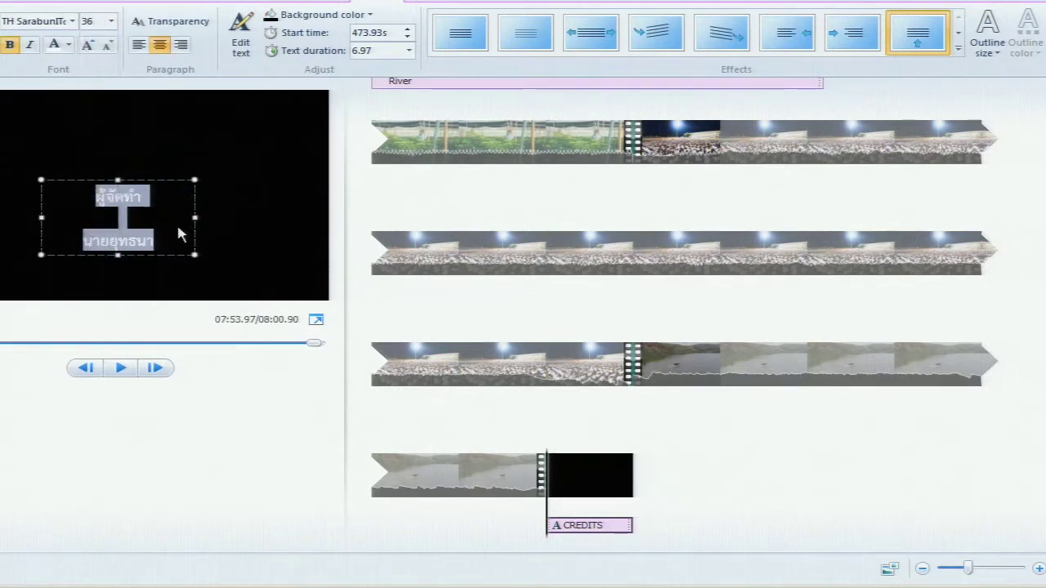
{"action": "left_click_drag", "start_coordinate": [194, 216], "coordinate": [222, 216]}
{"action": "left_click_drag", "start_coordinate": [182, 181], "coordinate": [166, 179]}
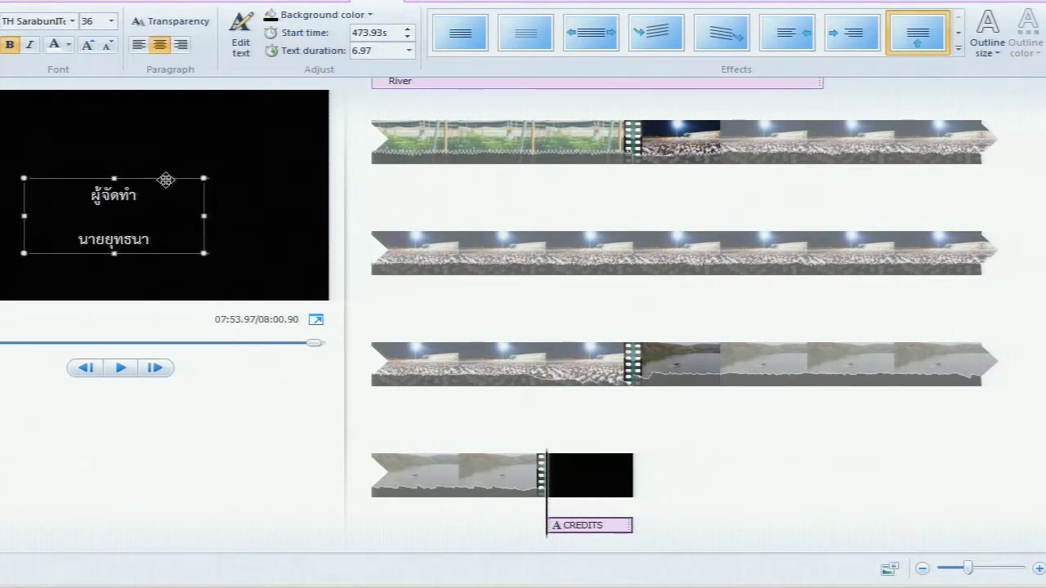
Play the credits preview from the start of the black clip, then pause it
{"action": "left_click", "coordinate": [289, 430]}
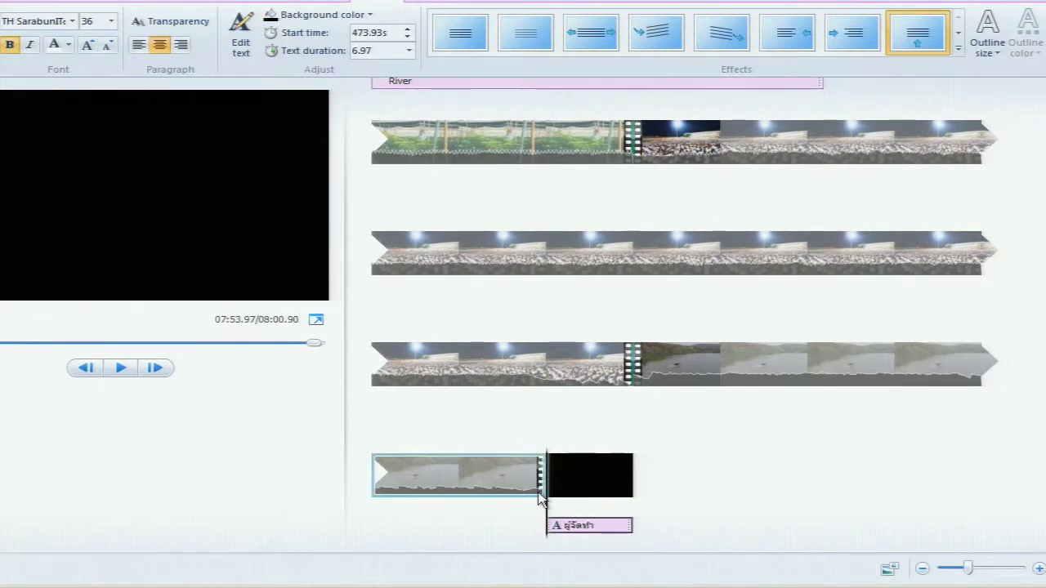
{"action": "key", "text": "space"}
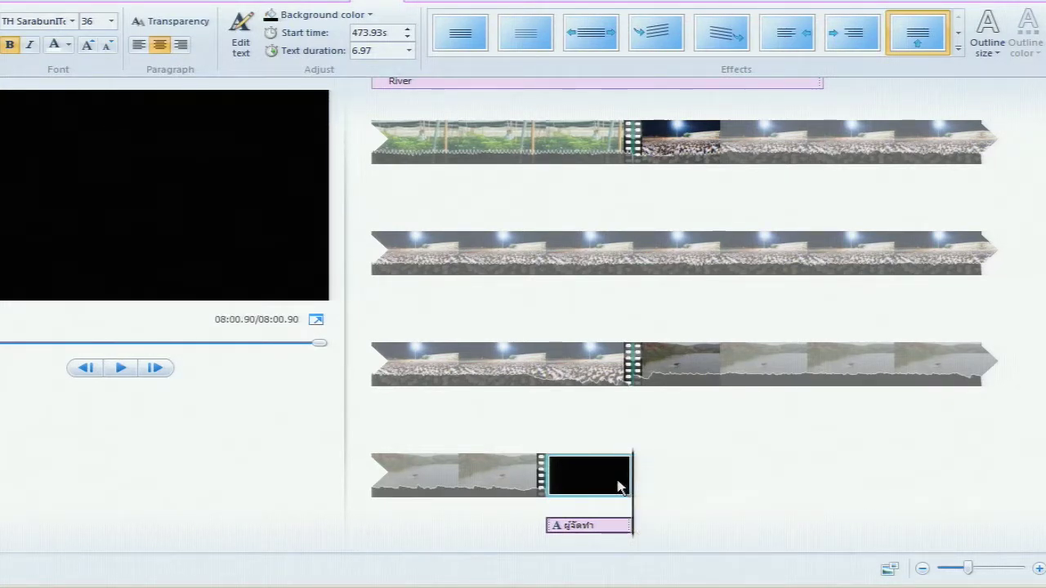
{"action": "left_click", "coordinate": [618, 487]}
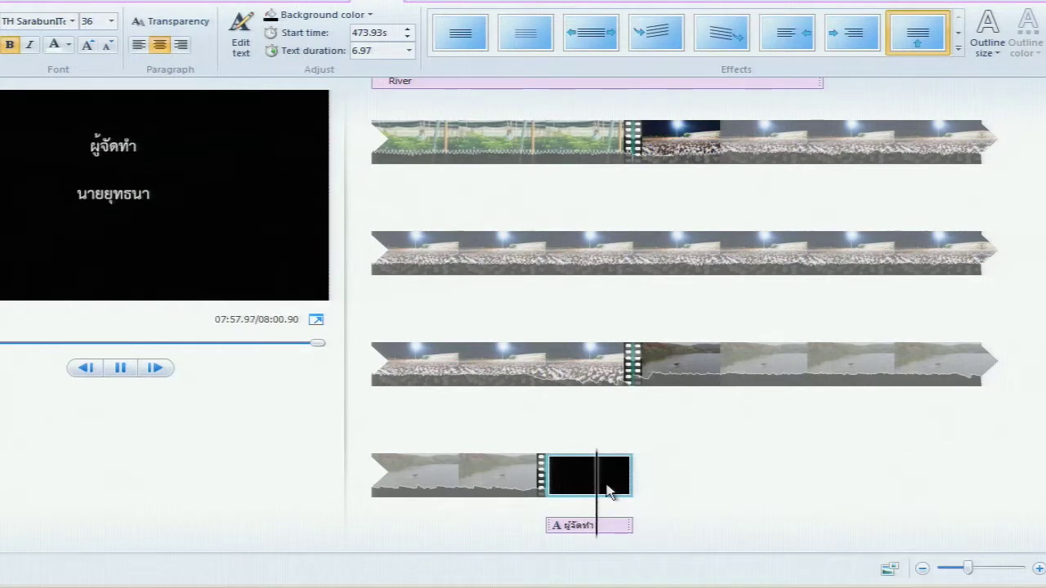
{"action": "key", "text": "space"}
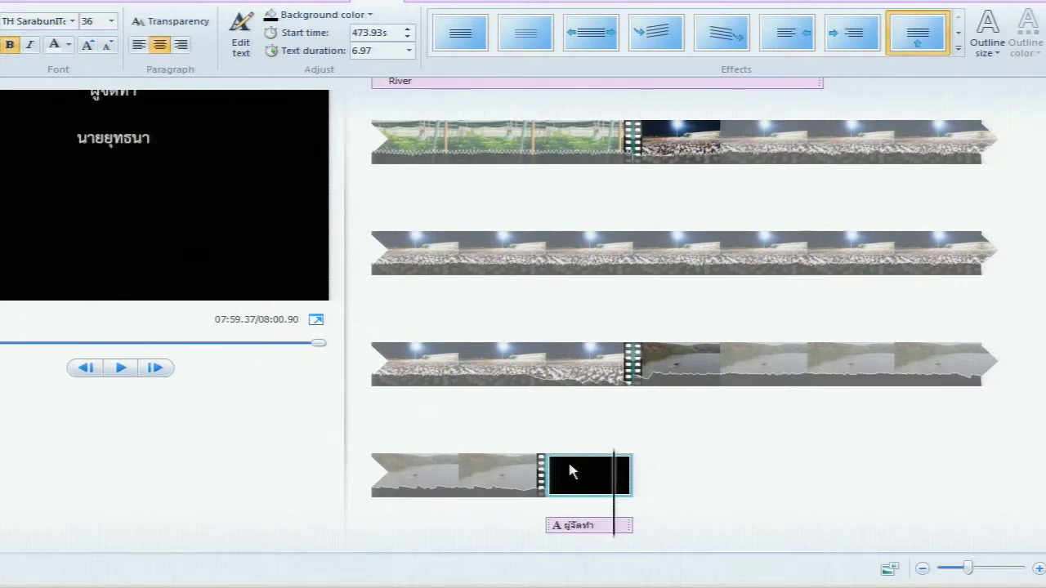
Select the last river clip and bring up the Animations transition options
{"action": "left_click", "coordinate": [532, 478]}
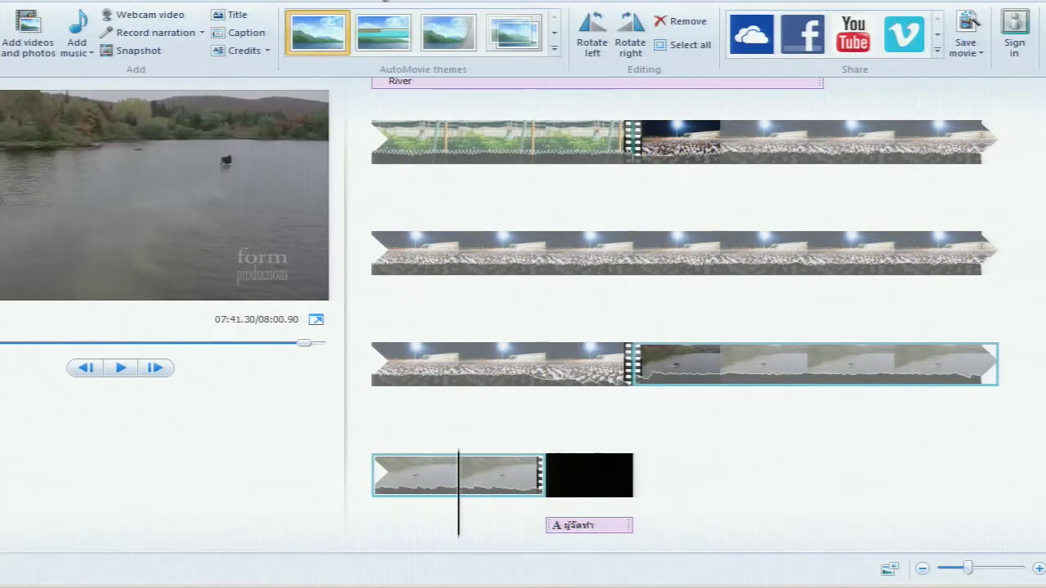
{"action": "left_click", "coordinate": [515, 41]}
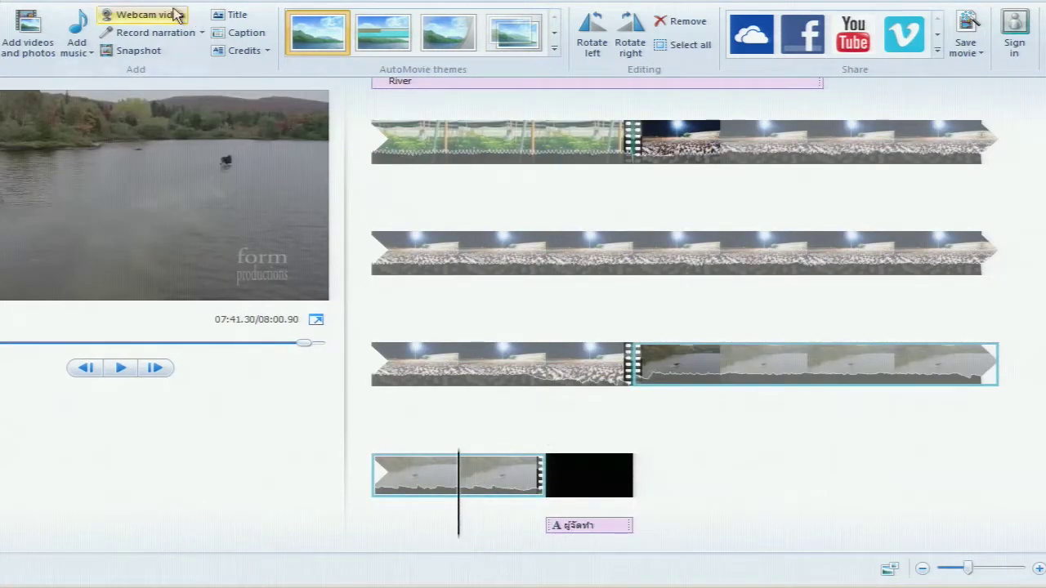
{"action": "left_click", "coordinate": [49, 2]}
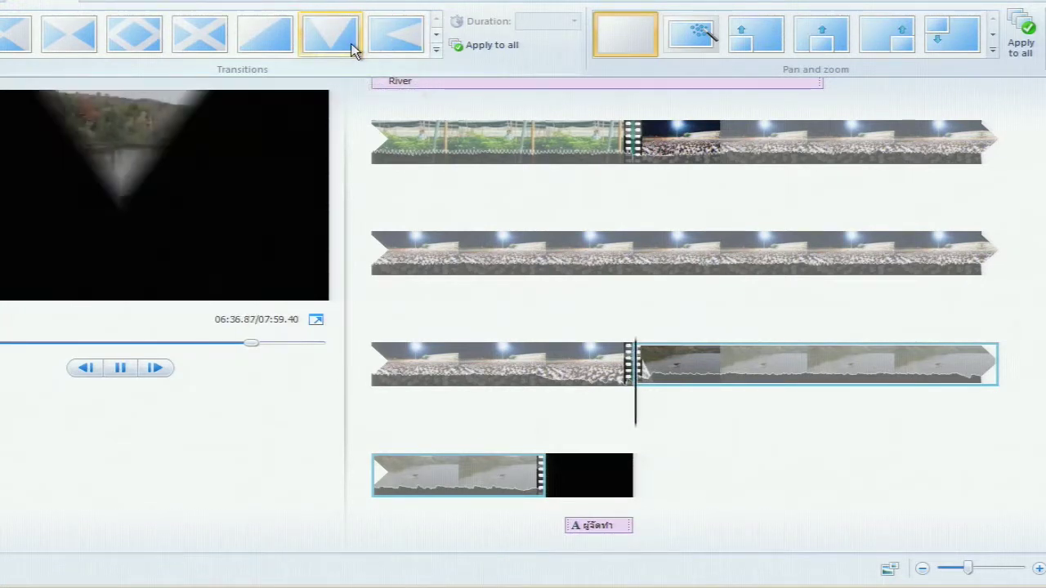
Apply the Split horizontal transition to the black credits clip, replacing Filled V left
{"action": "left_click", "coordinate": [434, 54]}
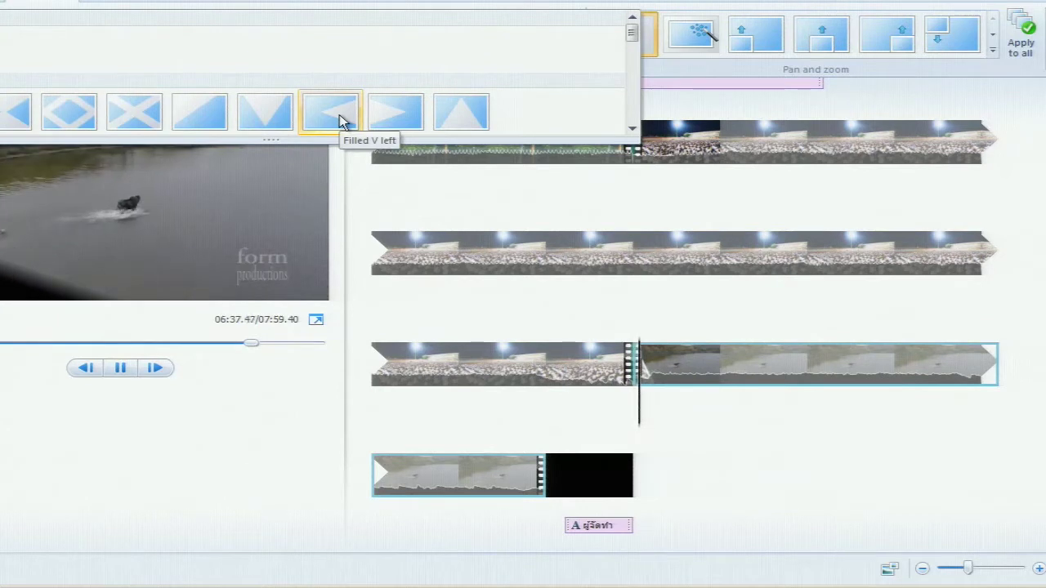
{"action": "left_click", "coordinate": [700, 451]}
{"action": "left_click", "coordinate": [547, 476]}
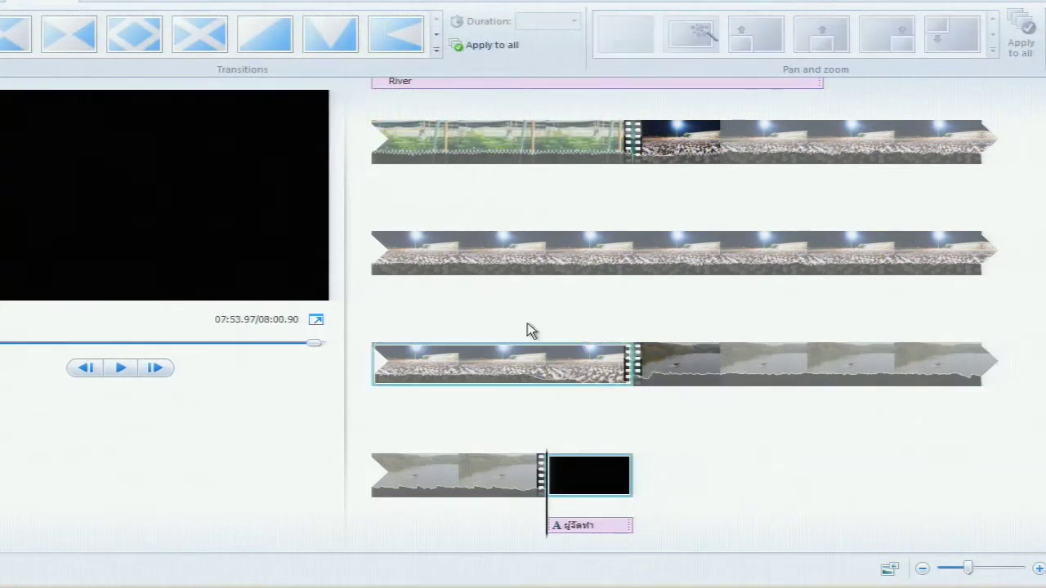
{"action": "left_click", "coordinate": [372, 40]}
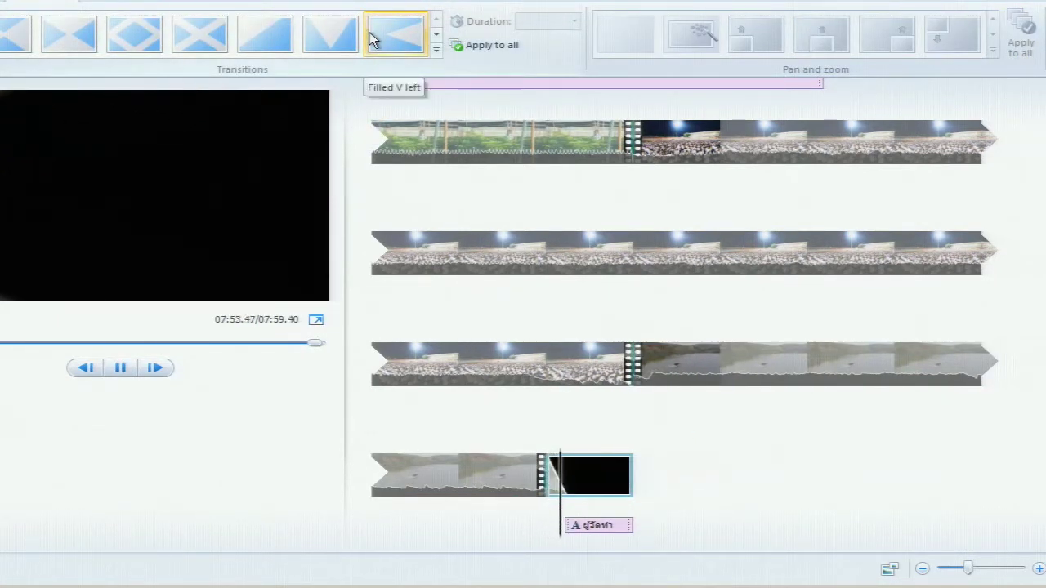
{"action": "left_click", "coordinate": [434, 49]}
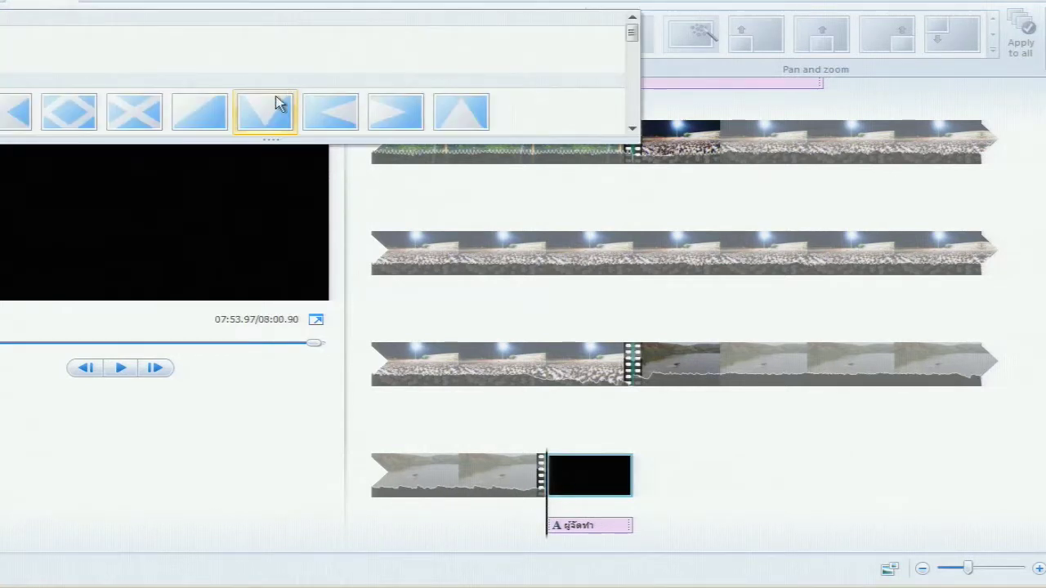
{"action": "scroll", "coordinate": [137, 100], "scroll_direction": "down", "scroll_amount": 3}
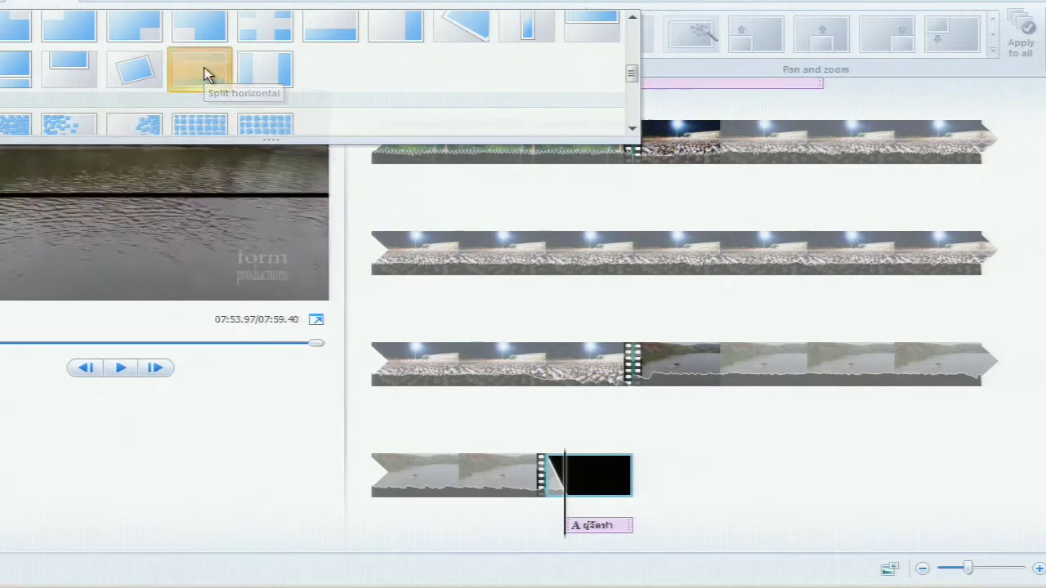
{"action": "left_click", "coordinate": [206, 74]}
Play the preview from inside the credits clip to check the transition
{"action": "left_click", "coordinate": [462, 494]}
{"action": "left_click_drag", "start_coordinate": [465, 509], "coordinate": [530, 507]}
{"action": "key", "text": "space"}
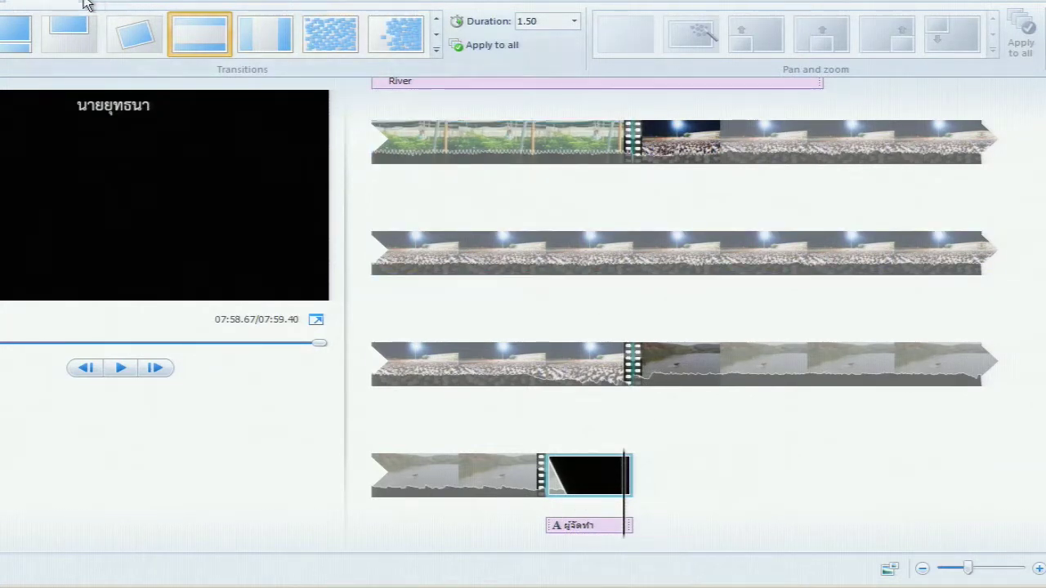
Add the portrait photo from the Pictures library at the river clip's playhead position
{"action": "left_click", "coordinate": [4, 5]}
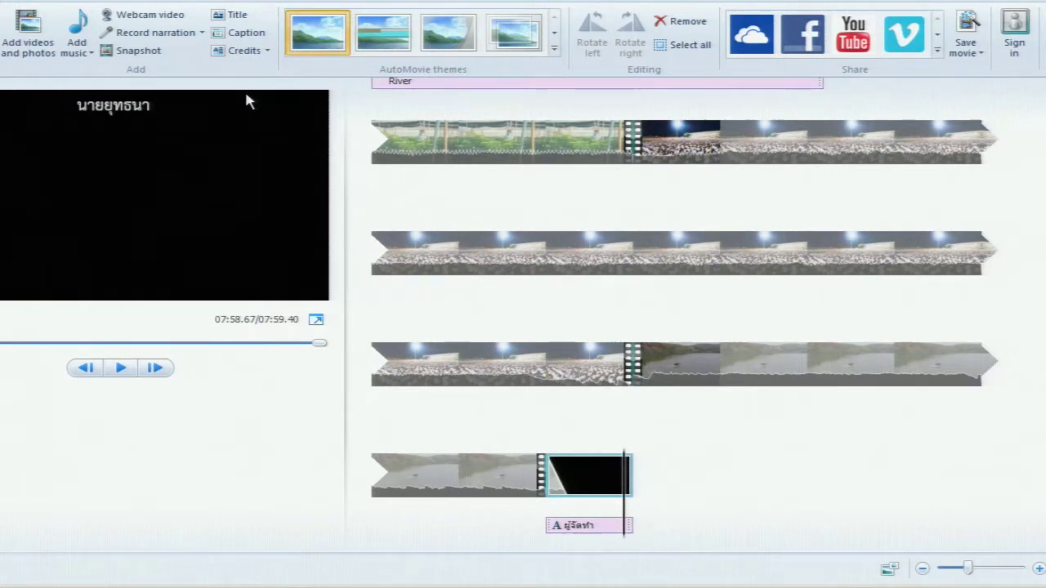
{"action": "left_click_drag", "start_coordinate": [487, 474], "coordinate": [477, 474]}
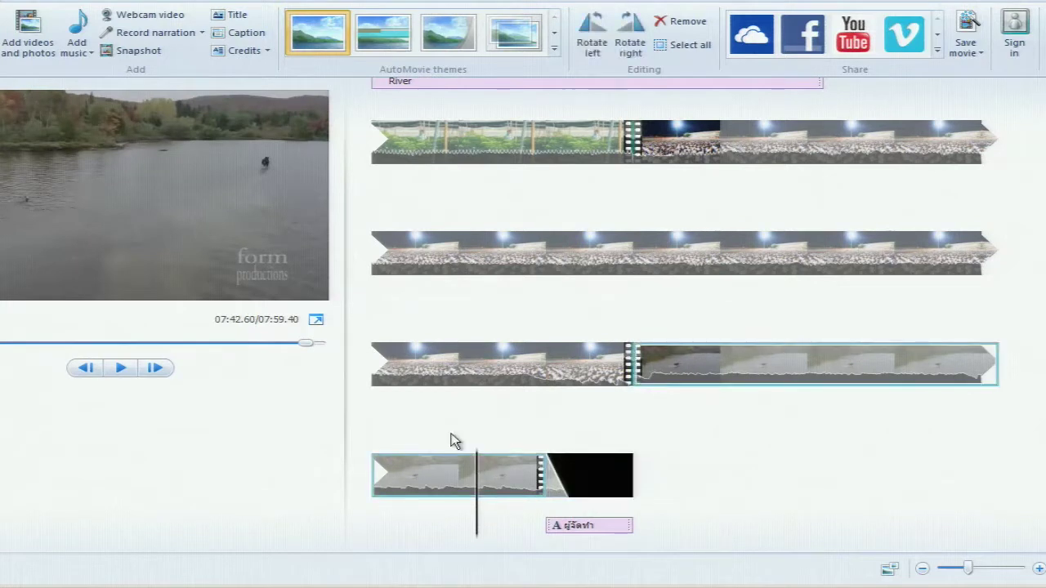
{"action": "left_click", "coordinate": [33, 33]}
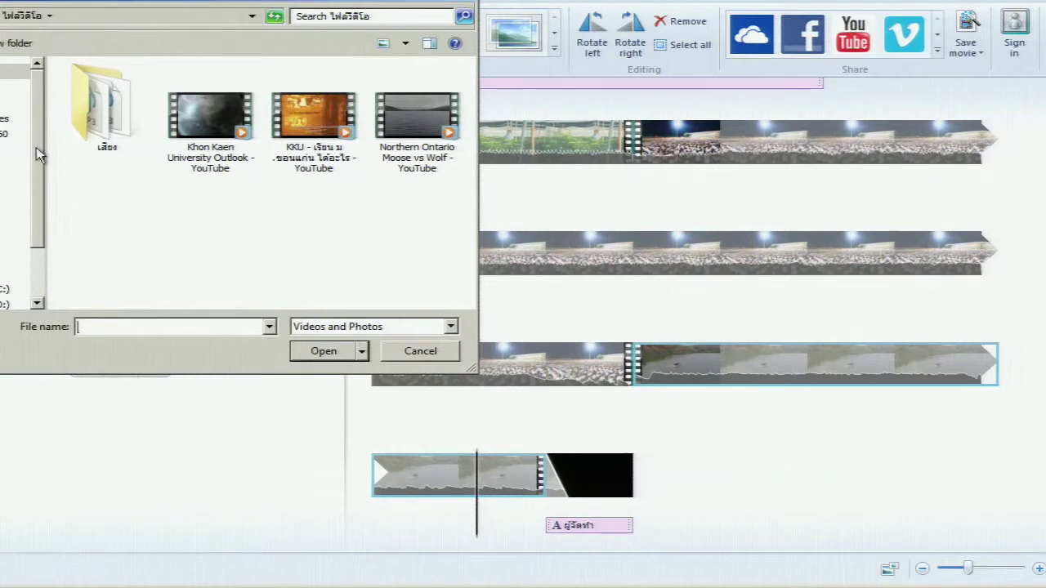
{"action": "left_click", "coordinate": [18, 205]}
{"action": "left_click", "coordinate": [18, 225]}
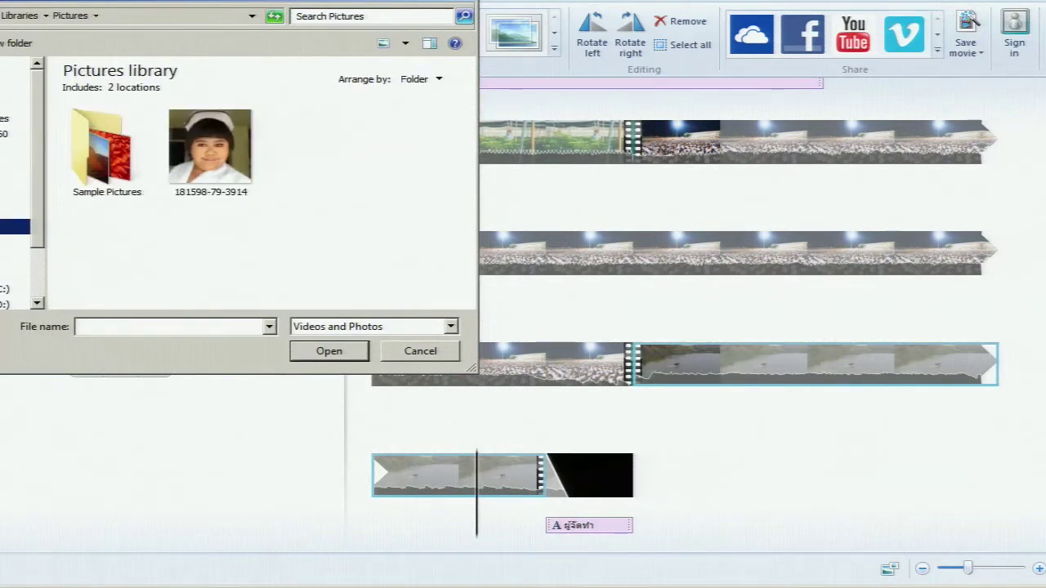
{"action": "double_click", "coordinate": [203, 163]}
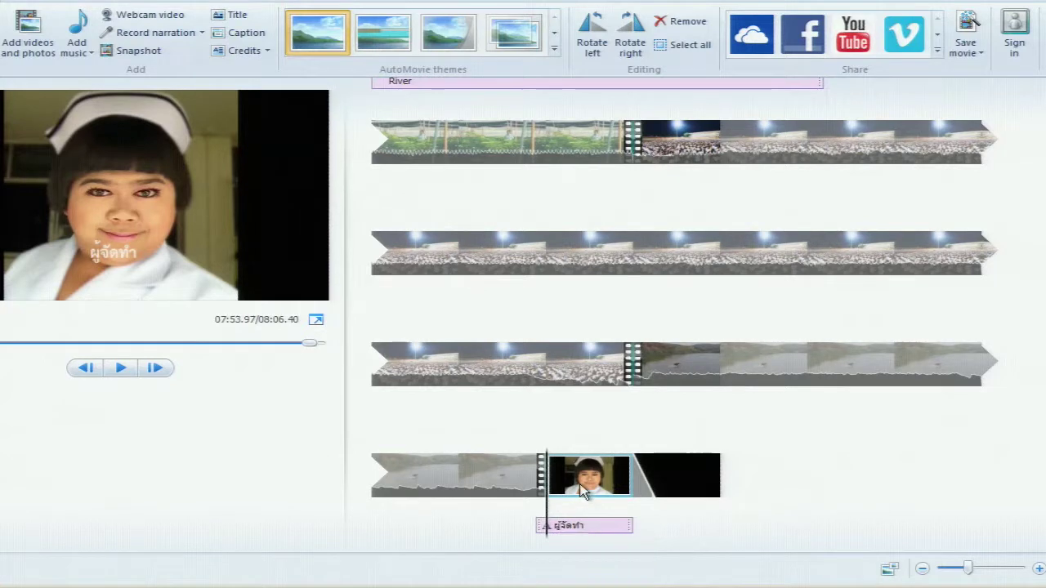
Move the ผู้จัดทำ credits text bar to start over the black clip and preview it
{"action": "left_click", "coordinate": [661, 486]}
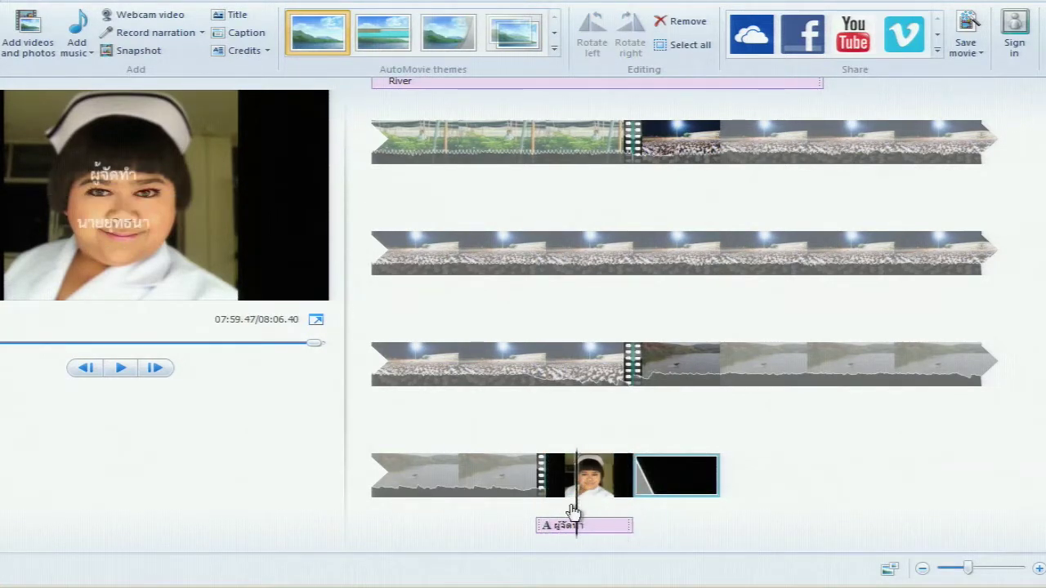
{"action": "left_click", "coordinate": [537, 494]}
{"action": "key", "text": "space"}
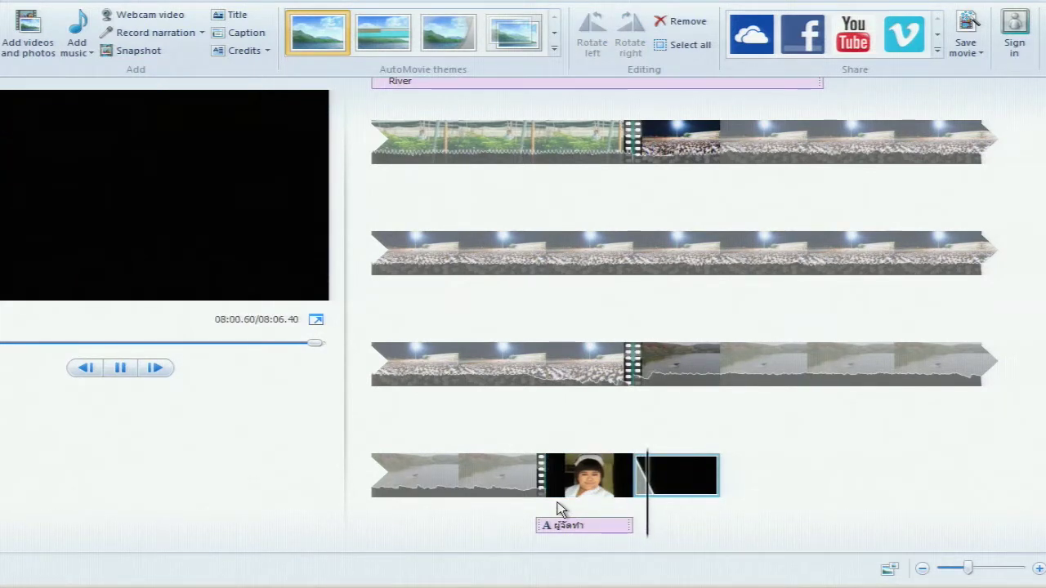
{"action": "left_click", "coordinate": [595, 525]}
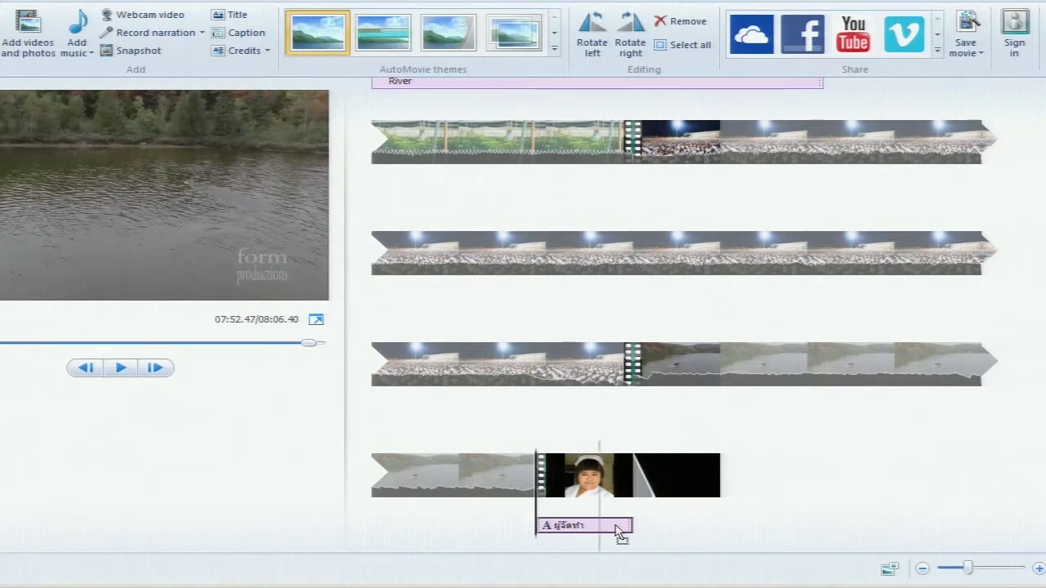
{"action": "left_click_drag", "start_coordinate": [640, 525], "coordinate": [546, 513]}
{"action": "left_click", "coordinate": [531, 491]}
{"action": "key", "text": "space"}
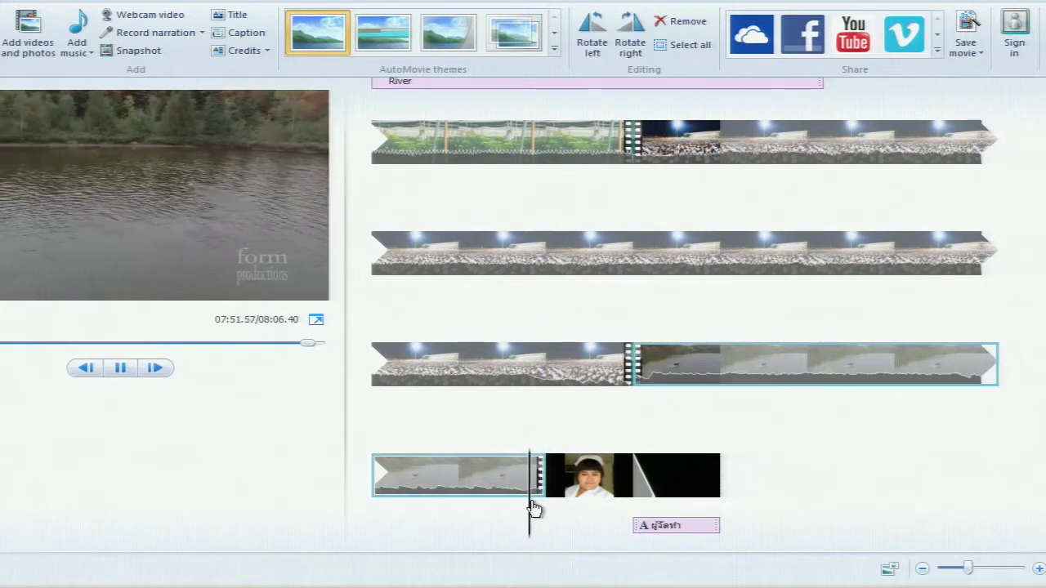
Give the portrait photo a soft blur transition from the Animations gallery
{"action": "left_click", "coordinate": [579, 483]}
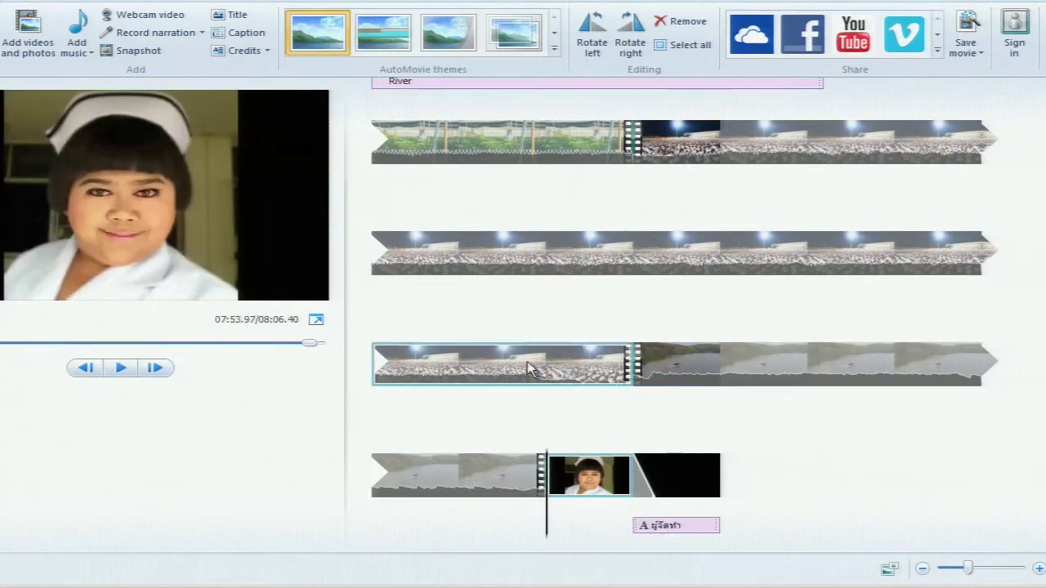
{"action": "left_click", "coordinate": [58, 2]}
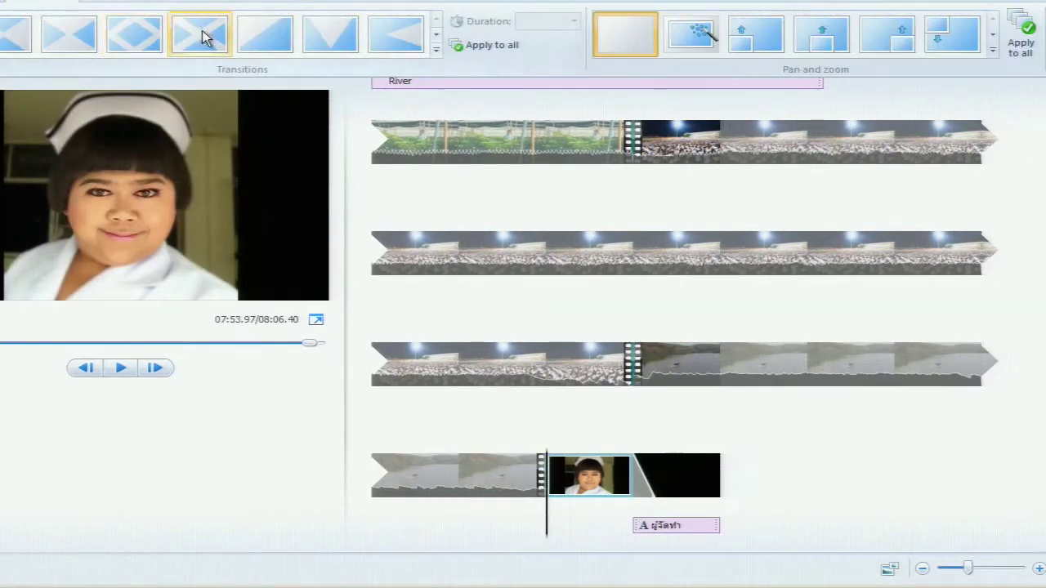
{"action": "left_click", "coordinate": [437, 51]}
{"action": "scroll", "coordinate": [392, 74], "scroll_direction": "down", "scroll_amount": 5}
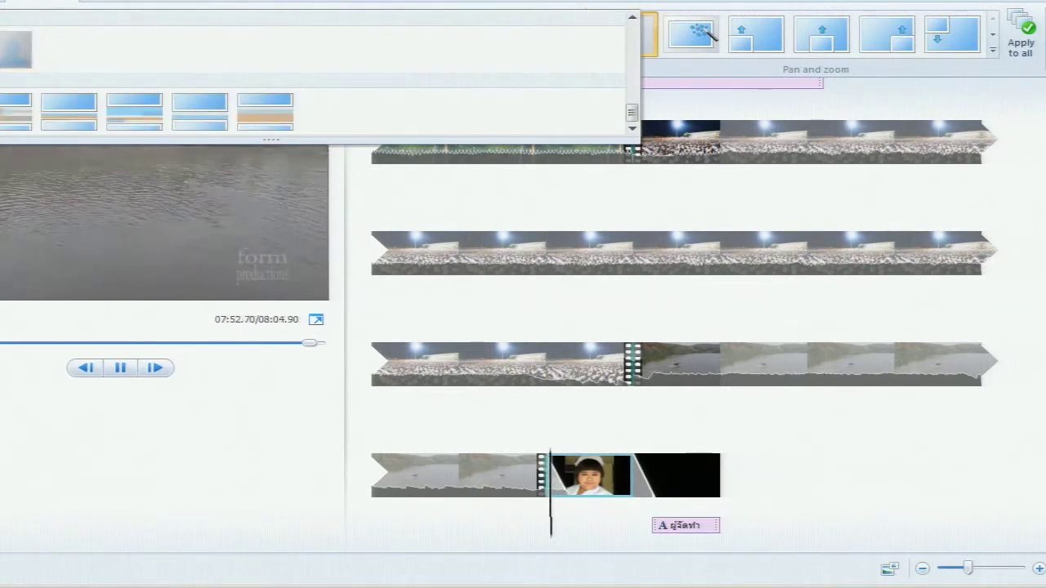
{"action": "left_click", "coordinate": [15, 49]}
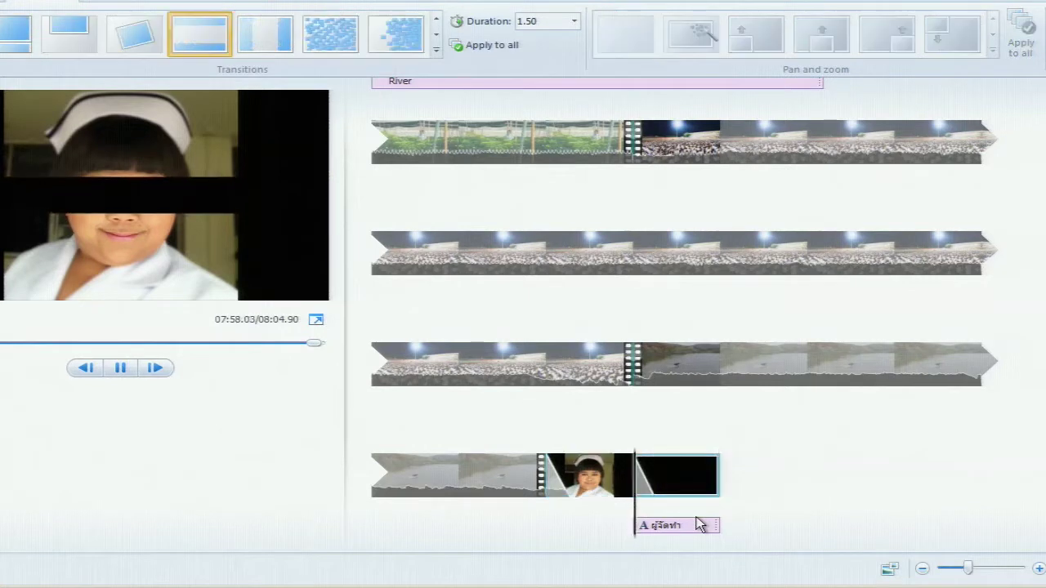
{"action": "left_click", "coordinate": [599, 484]}
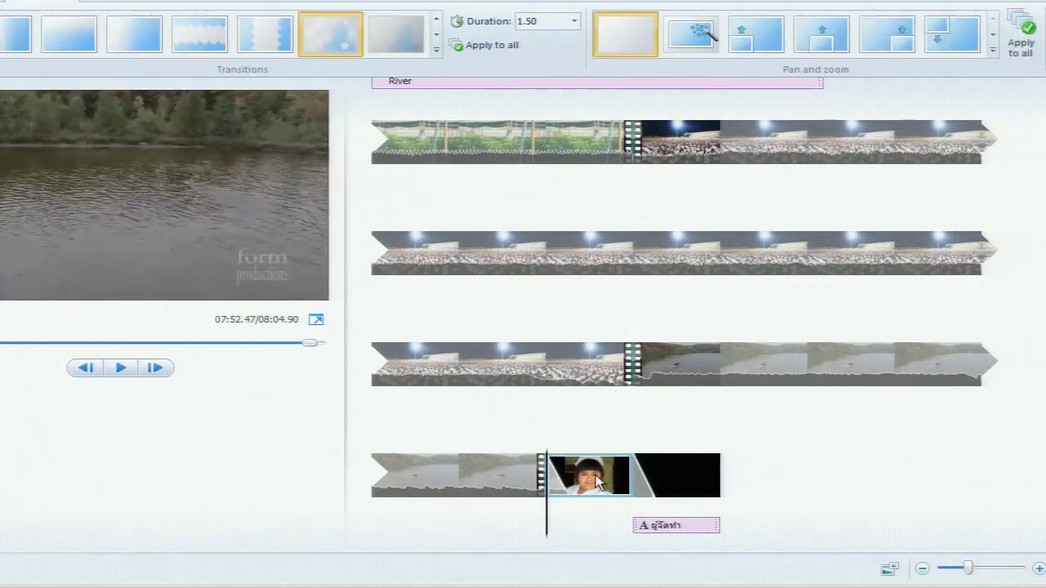
{"action": "left_click", "coordinate": [73, 1]}
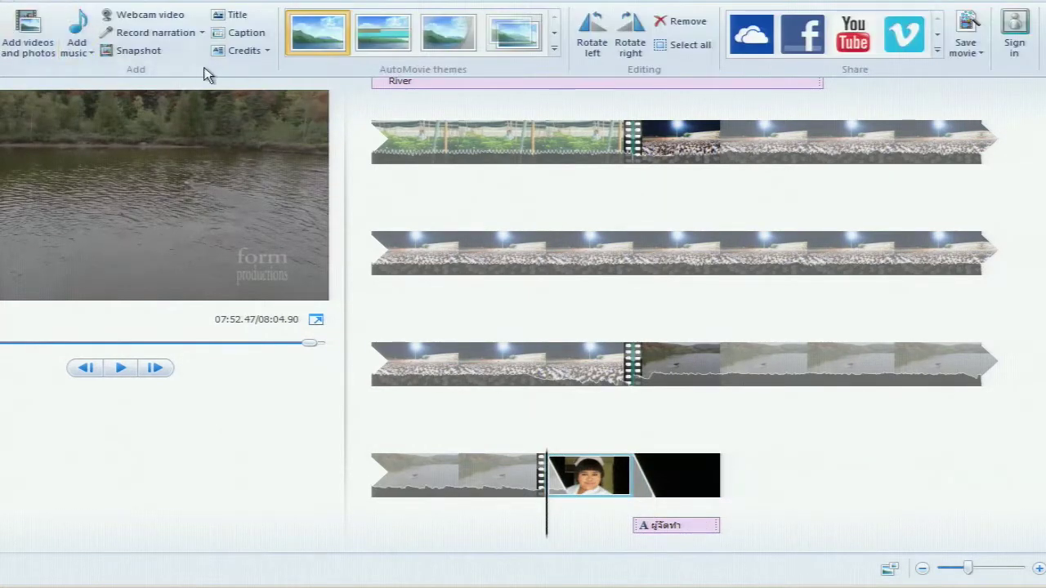
Add a 'Ko' caption over the portrait photo in black at font size 36
{"action": "left_click", "coordinate": [233, 38]}
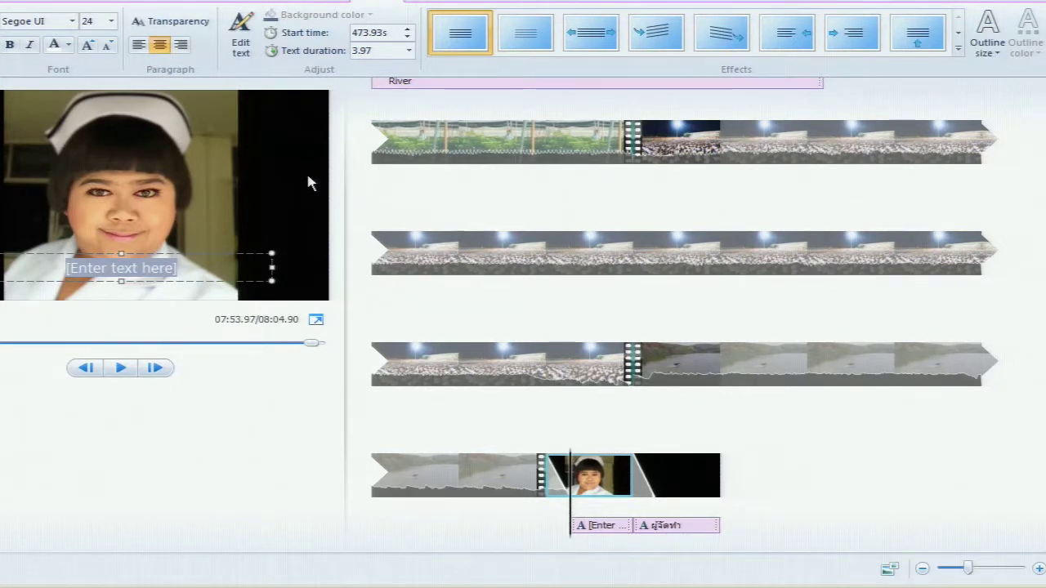
{"action": "key", "text": "BackSpace"}
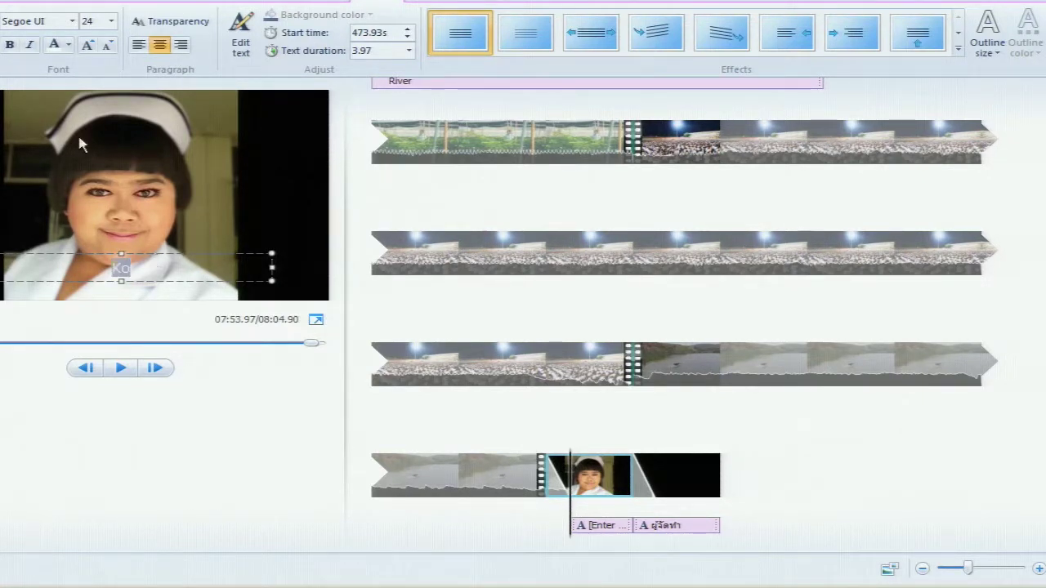
{"action": "left_click", "coordinate": [68, 45]}
{"action": "left_click", "coordinate": [57, 65]}
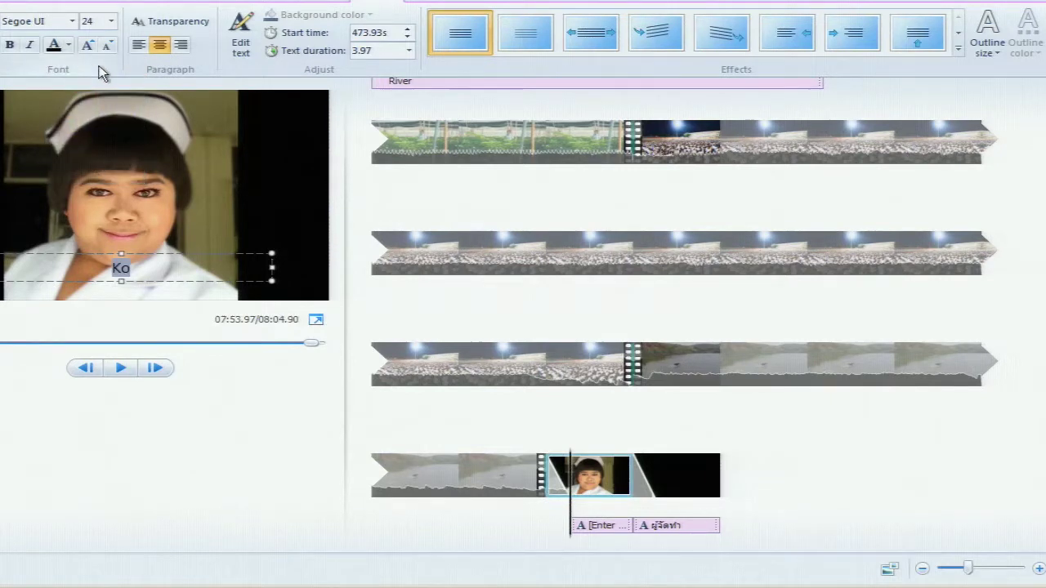
{"action": "left_click", "coordinate": [110, 21]}
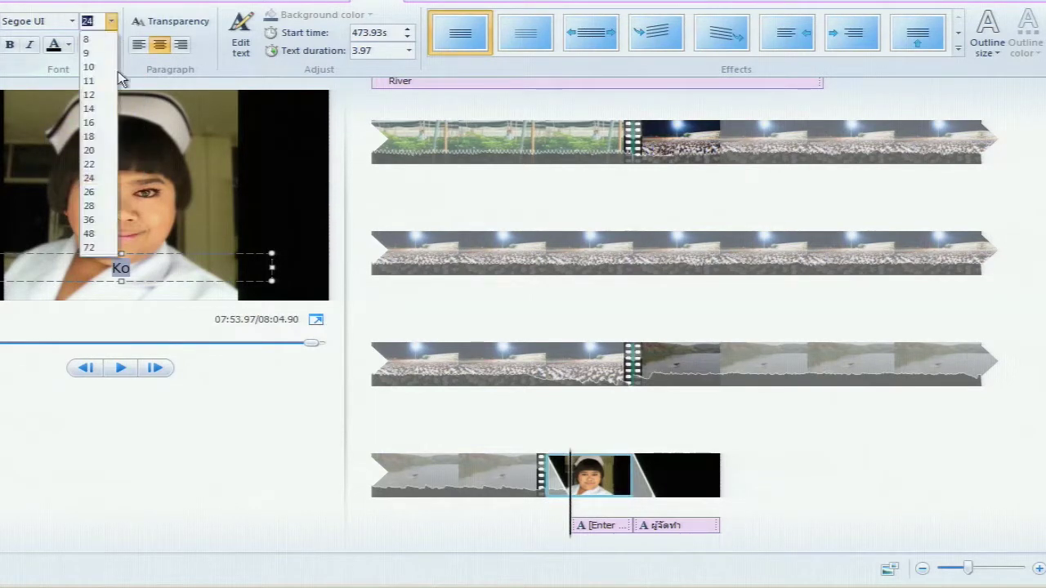
{"action": "left_click", "coordinate": [98, 220]}
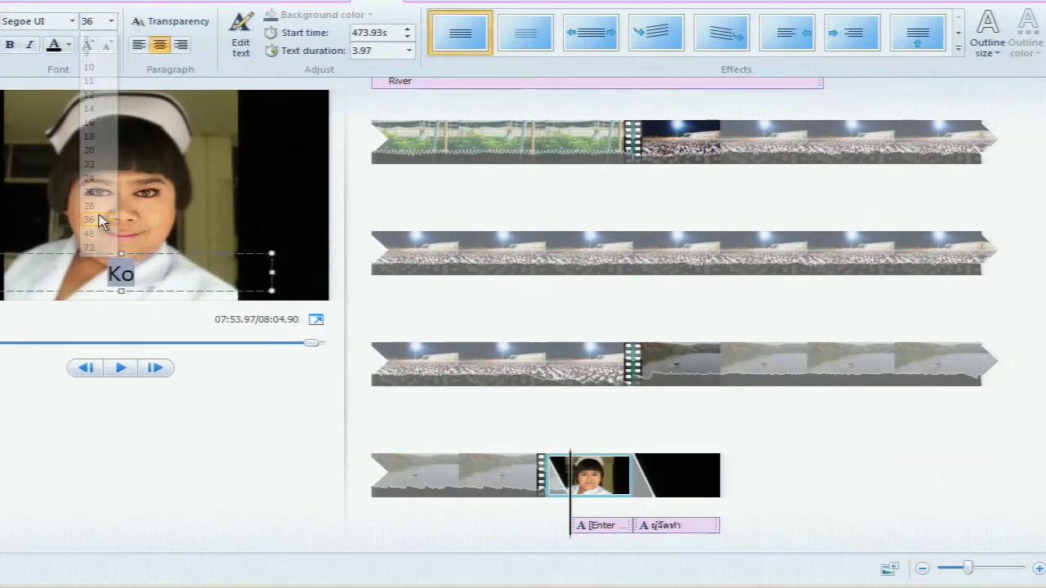
{"action": "left_click", "coordinate": [208, 402]}
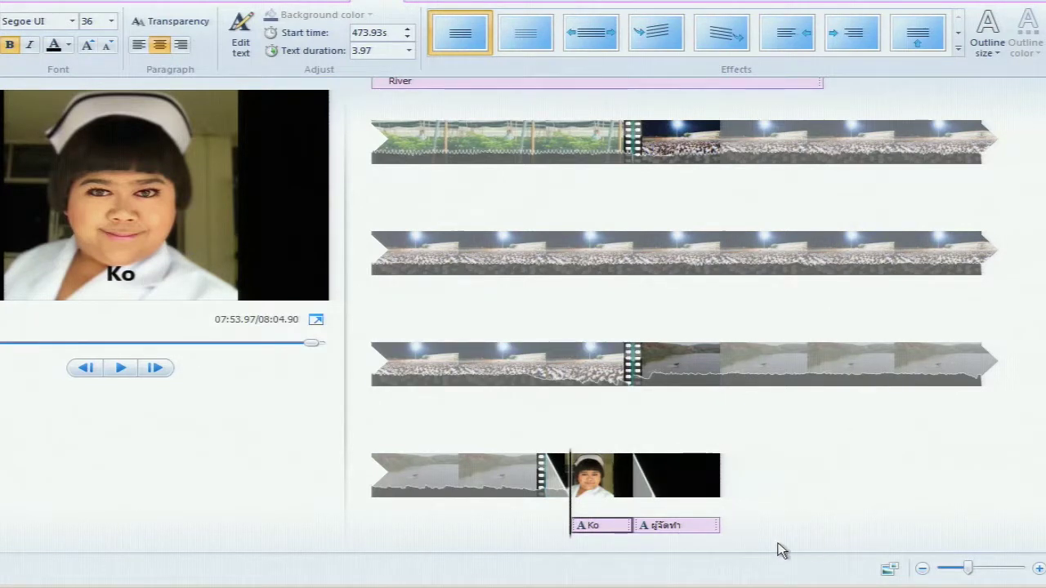
{"action": "left_click_drag", "start_coordinate": [595, 507], "coordinate": [510, 493]}
Zoom out the storyboard and delete the trailing black clip with its caption
{"action": "scroll", "coordinate": [816, 420], "scroll_direction": "up", "scroll_amount": 3}
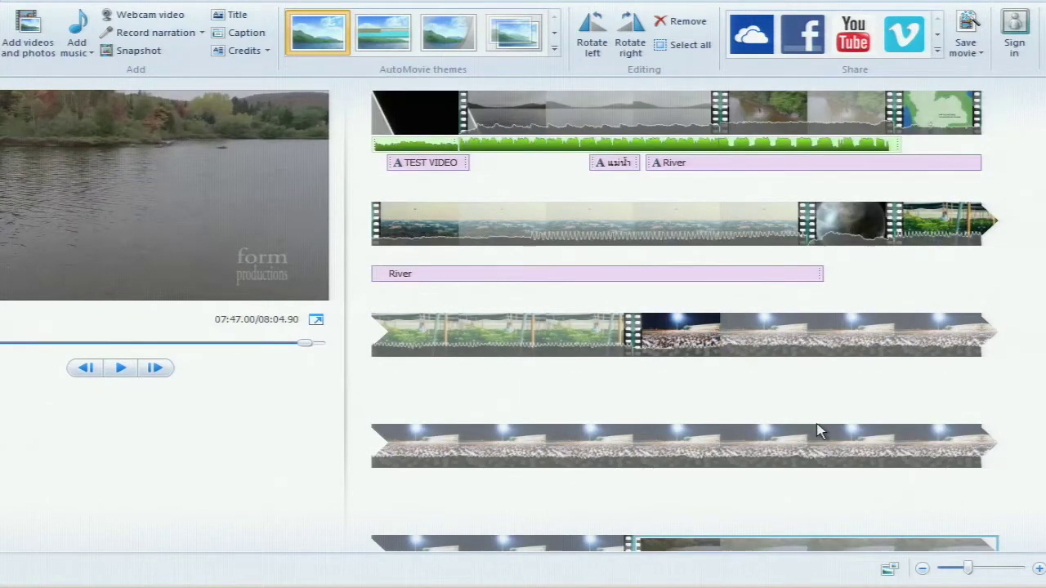
{"action": "scroll", "coordinate": [815, 420], "scroll_direction": "down", "scroll_amount": 2}
{"action": "left_click_drag", "start_coordinate": [958, 566], "coordinate": [958, 575]}
{"action": "left_click", "coordinate": [691, 222]}
{"action": "key", "text": "space"}
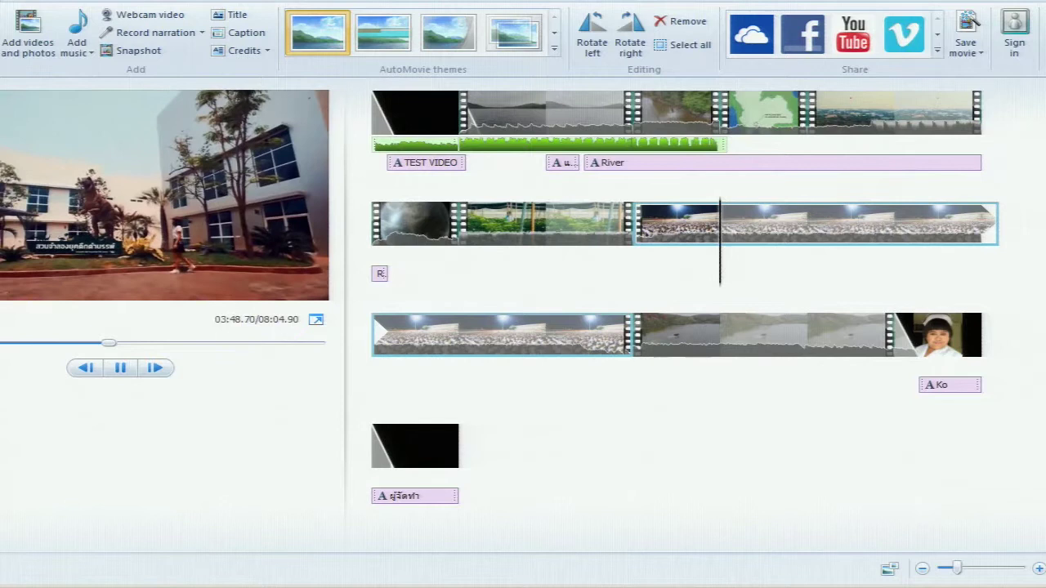
{"action": "left_click", "coordinate": [433, 445]}
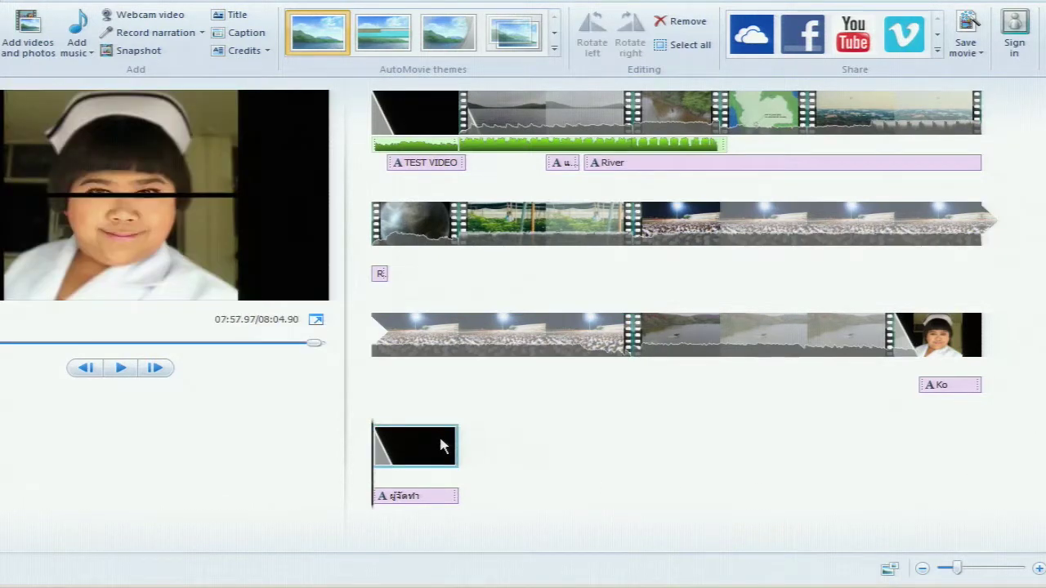
{"action": "key", "text": "Delete"}
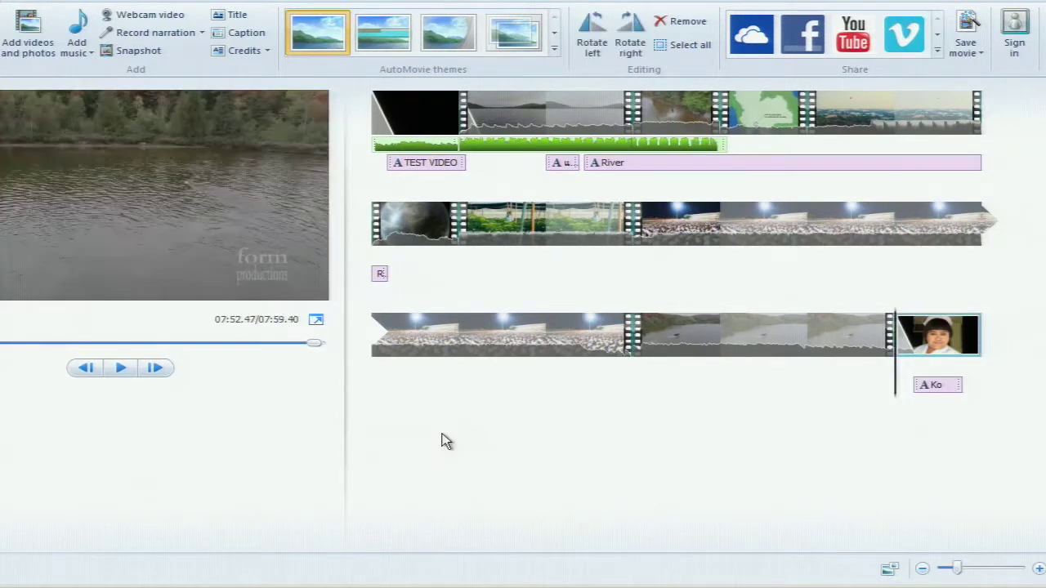
Delete the nurse photo and its Ko caption so the movie ends on the river clip
{"action": "left_click_drag", "start_coordinate": [964, 393], "coordinate": [905, 387]}
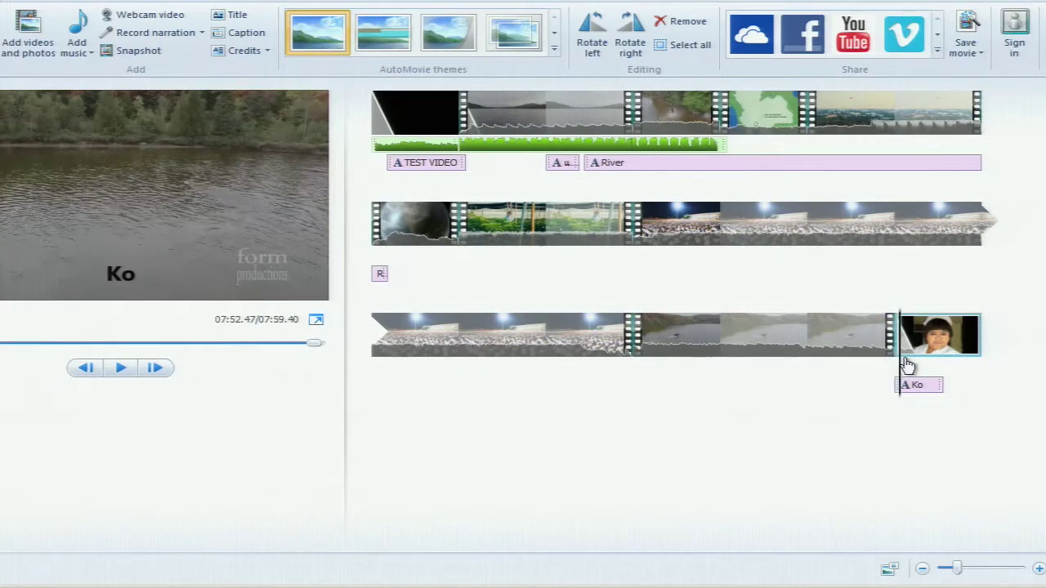
{"action": "left_click", "coordinate": [916, 362]}
{"action": "key", "text": "Delete"}
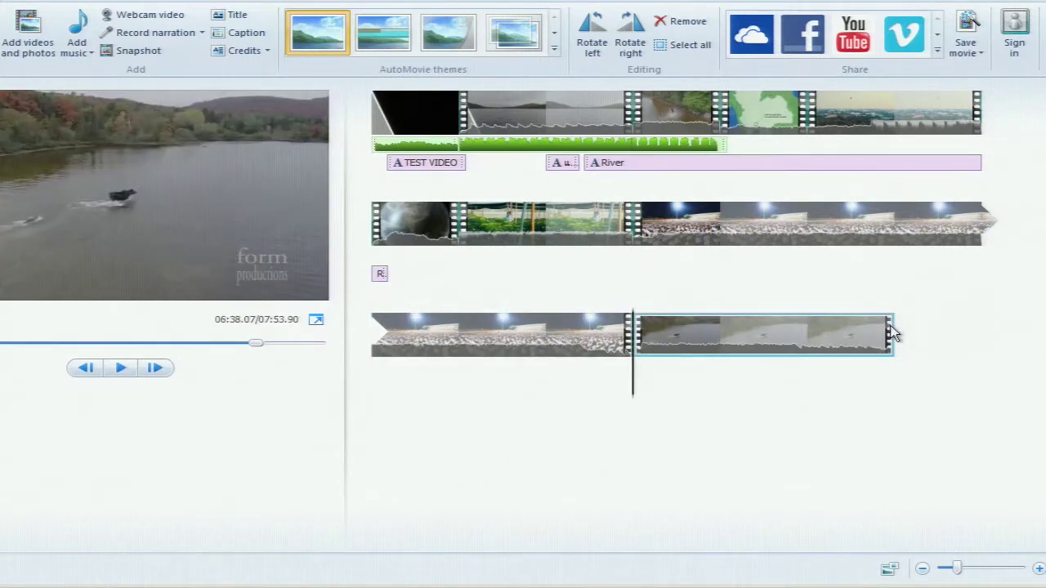
{"action": "left_click", "coordinate": [807, 335]}
{"action": "left_click_drag", "start_coordinate": [806, 378], "coordinate": [927, 373]}
{"action": "left_click", "coordinate": [26, 31]}
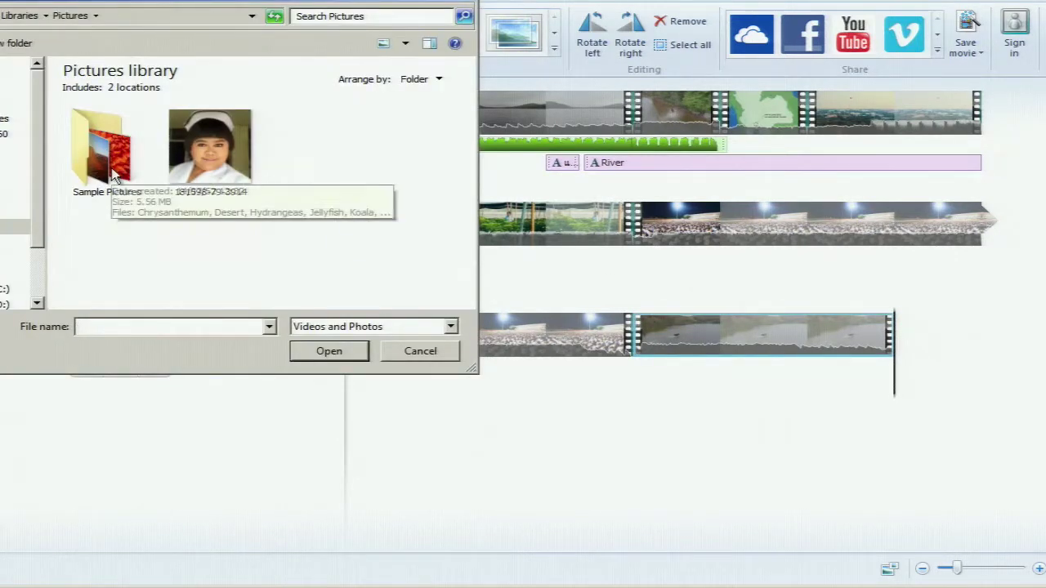
Add the Lighthouse picture from Sample Pictures after the river clip
{"action": "double_click", "coordinate": [115, 174]}
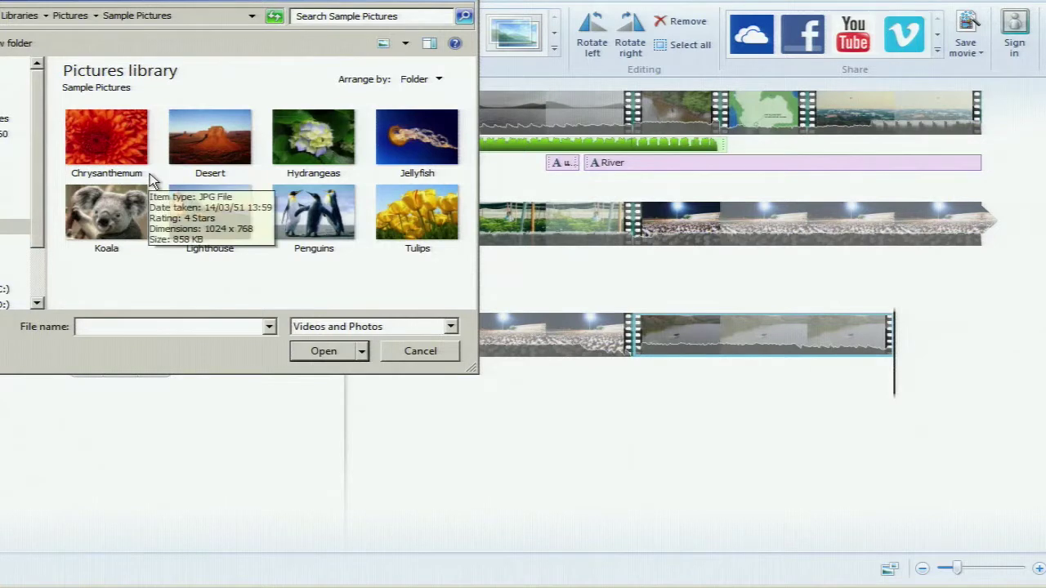
{"action": "left_click", "coordinate": [211, 216]}
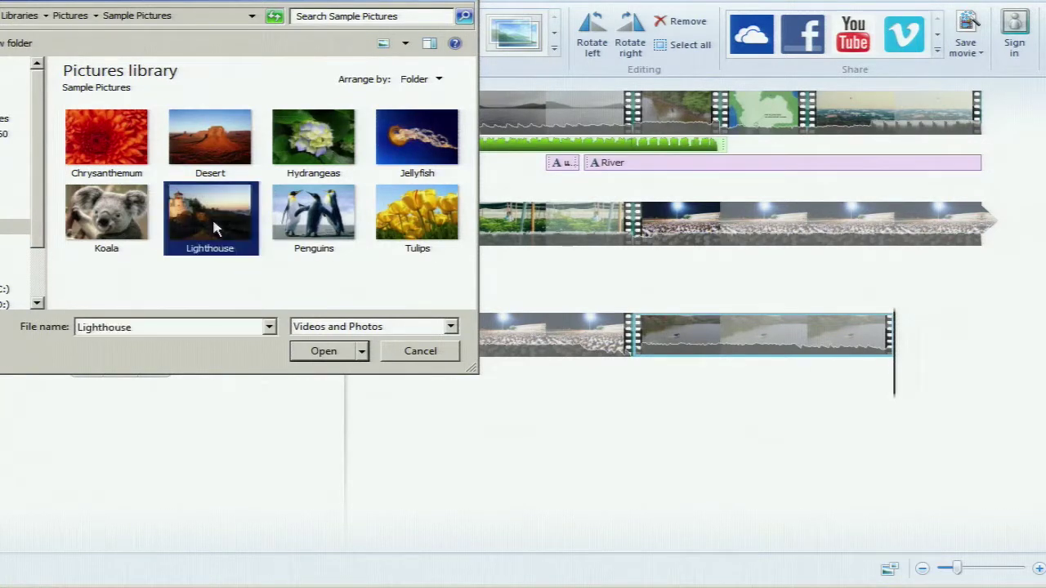
{"action": "left_click", "coordinate": [324, 353]}
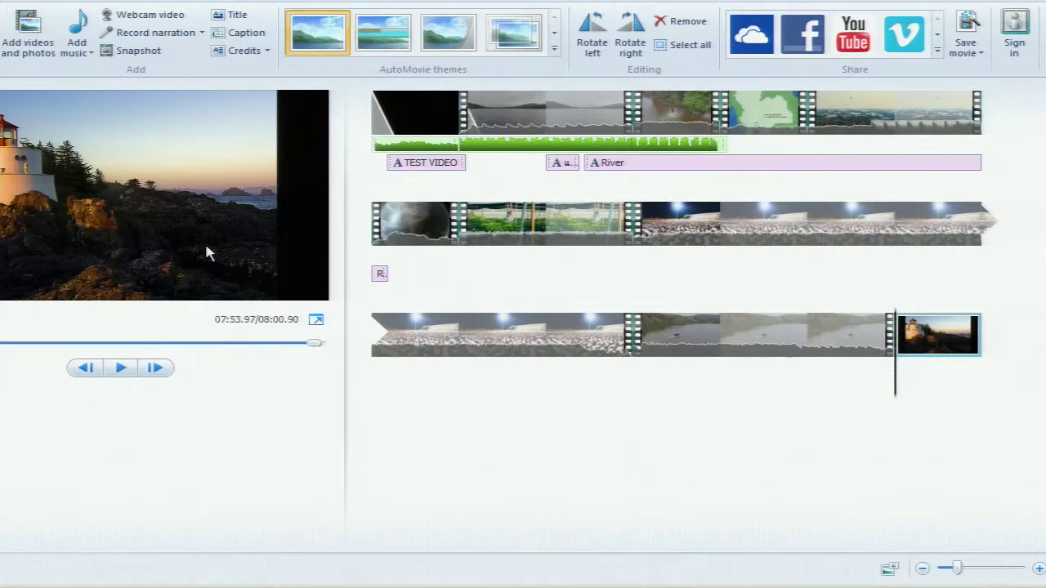
Add a caption reading 000000 over the Lighthouse picture
{"action": "left_click", "coordinate": [237, 38]}
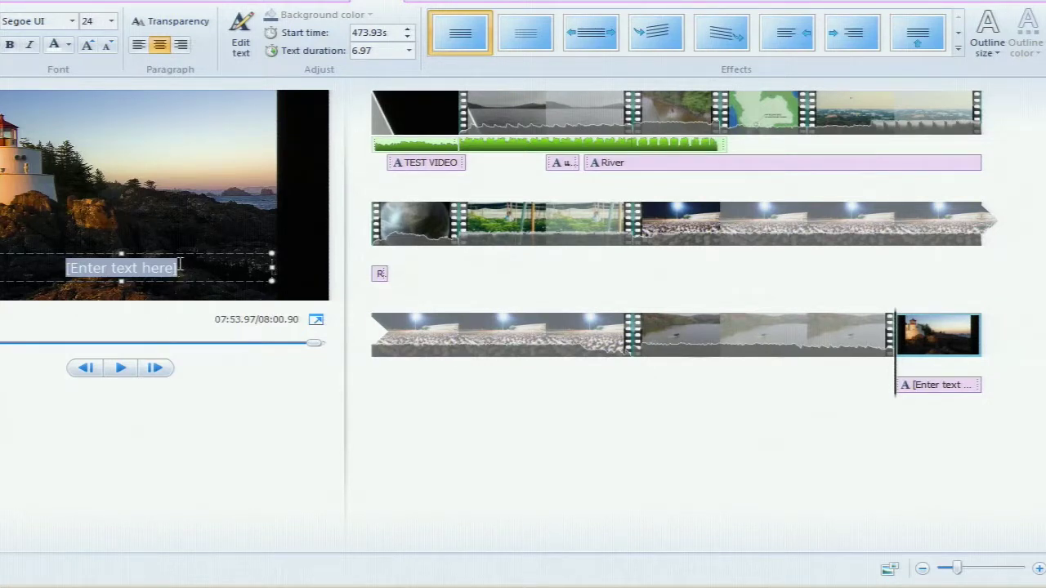
{"action": "type", "text": "000000"}
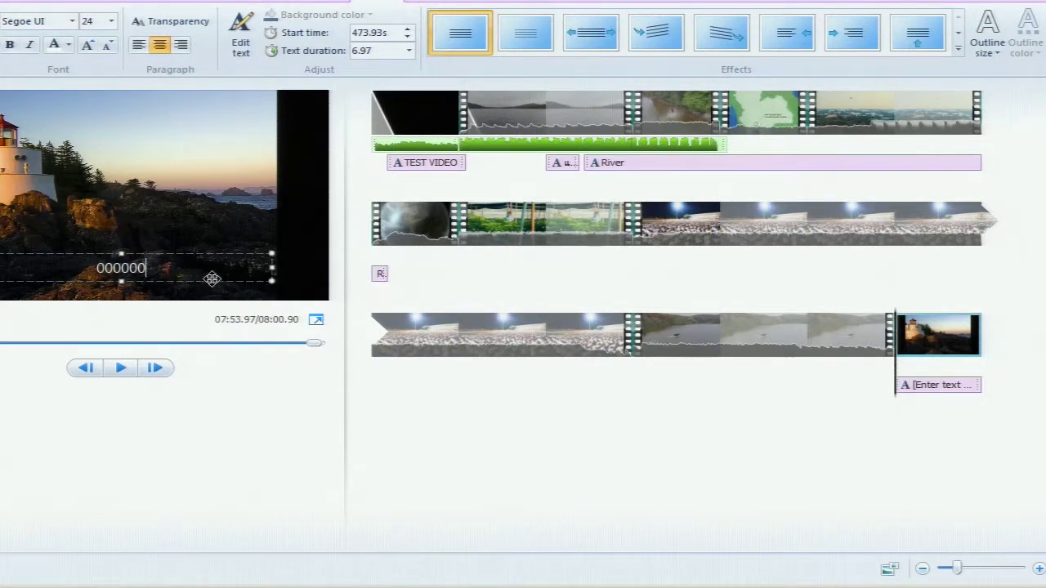
{"action": "left_click", "coordinate": [878, 422]}
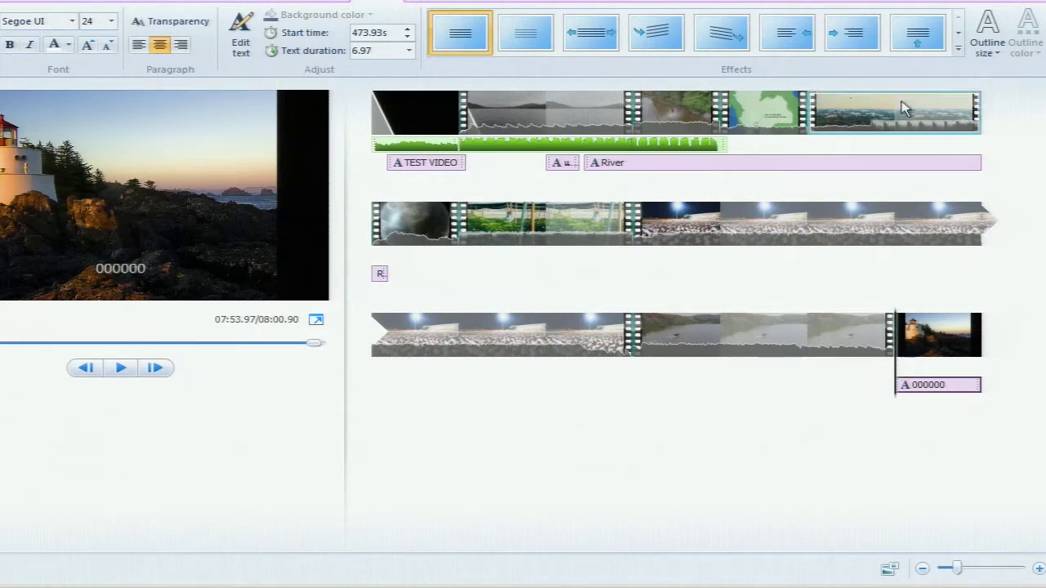
Apply the Scroll effect to the 000000 caption and make its box smaller and higher on the photo
{"action": "left_click", "coordinate": [960, 49]}
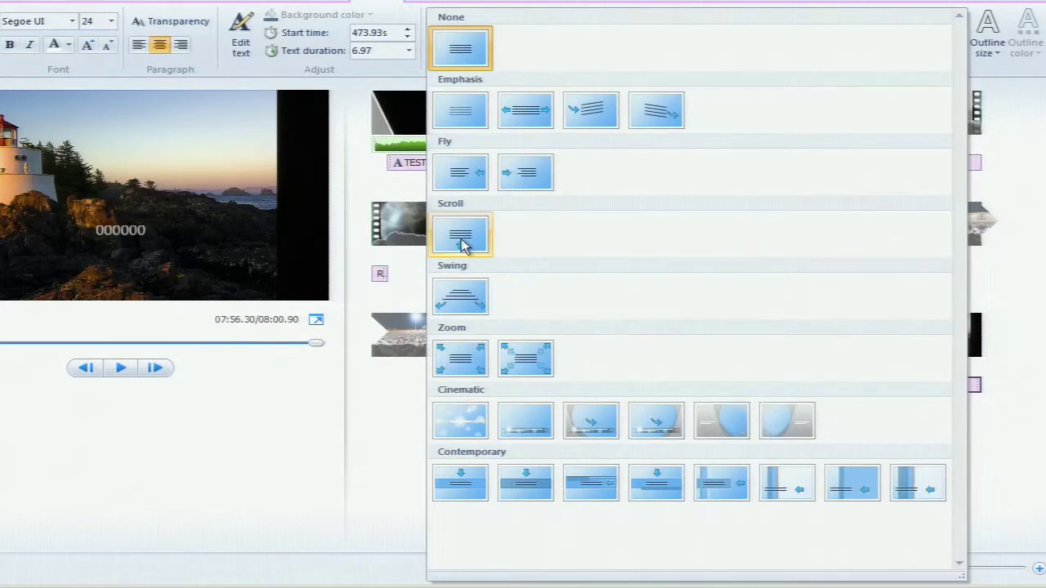
{"action": "left_click", "coordinate": [462, 243]}
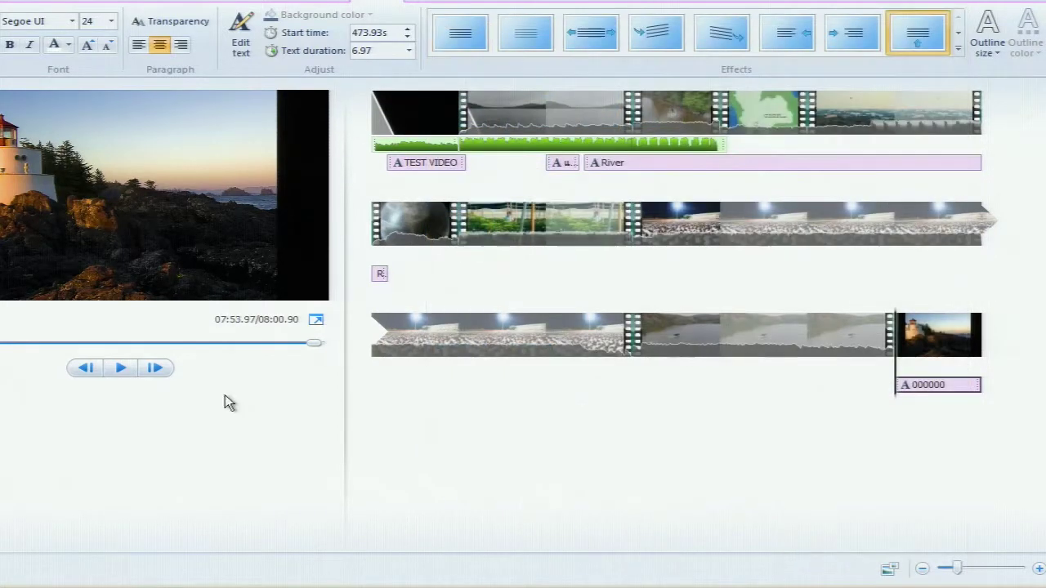
{"action": "left_click", "coordinate": [889, 381]}
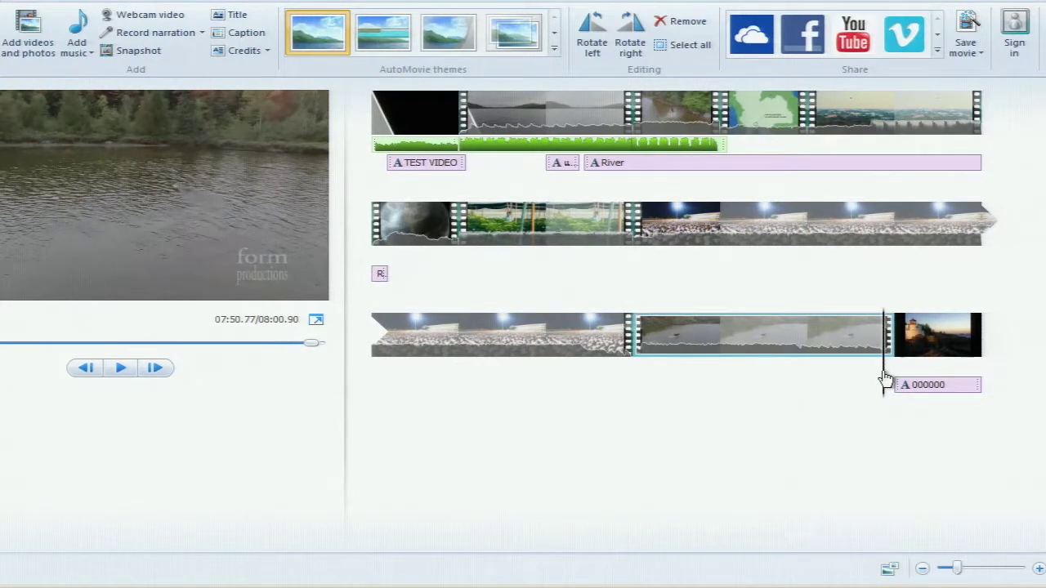
{"action": "left_click", "coordinate": [926, 385]}
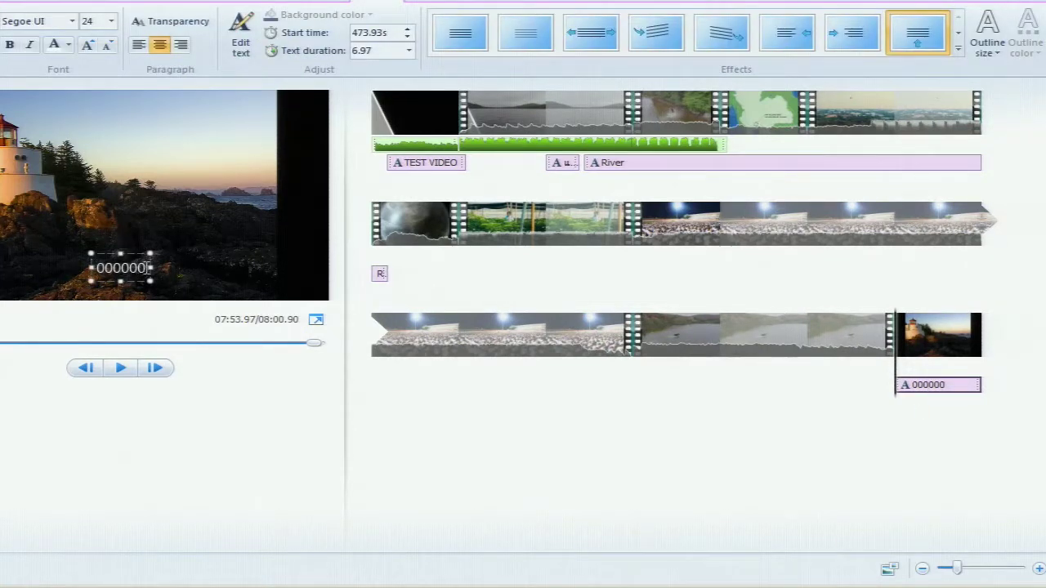
{"action": "left_click_drag", "start_coordinate": [151, 268], "coordinate": [150, 133]}
{"action": "left_click_drag", "start_coordinate": [121, 286], "coordinate": [121, 165]}
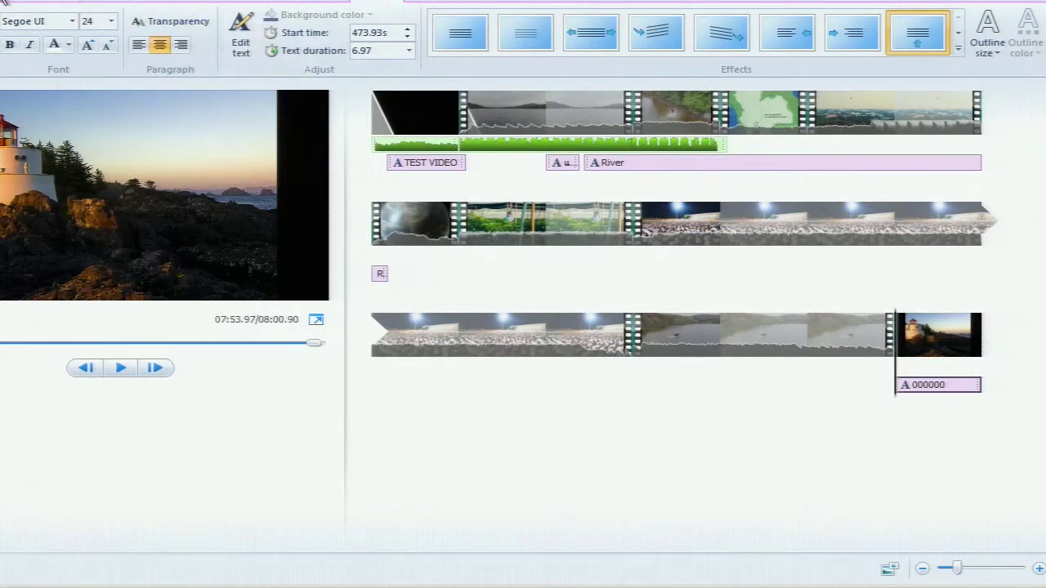
Move the 000000 caption's start time earlier to 473.89s
{"action": "left_click", "coordinate": [72, 3]}
{"action": "left_click", "coordinate": [246, 38]}
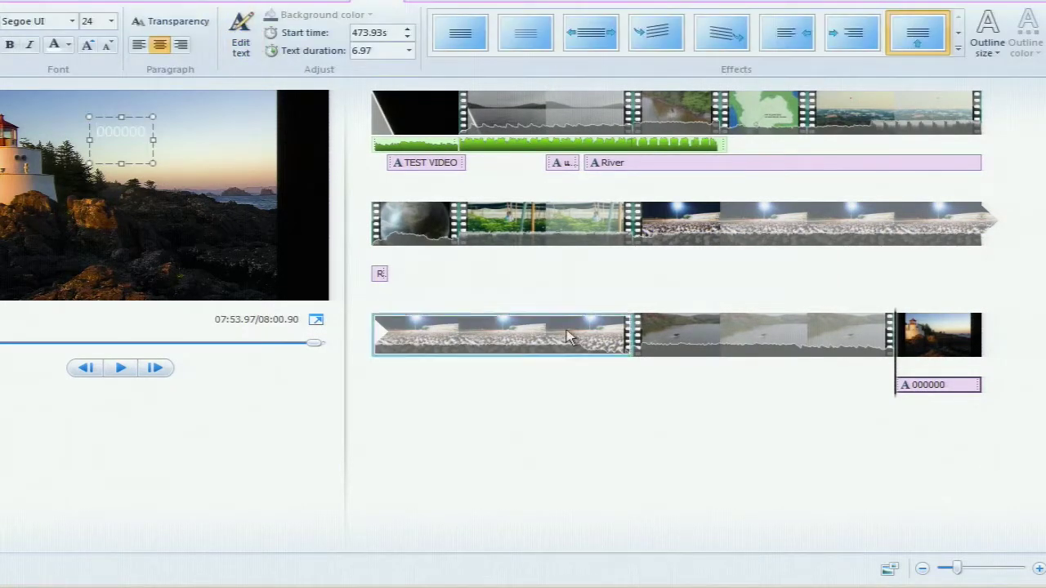
{"action": "left_click", "coordinate": [899, 380]}
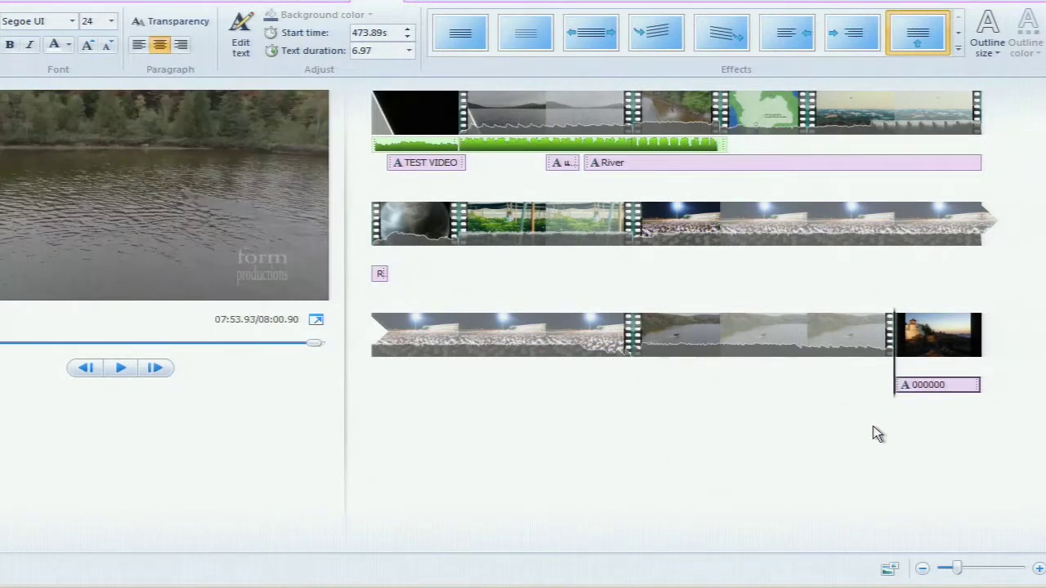
{"action": "left_click", "coordinate": [919, 381]}
{"action": "left_click", "coordinate": [921, 381]}
{"action": "left_click", "coordinate": [907, 331]}
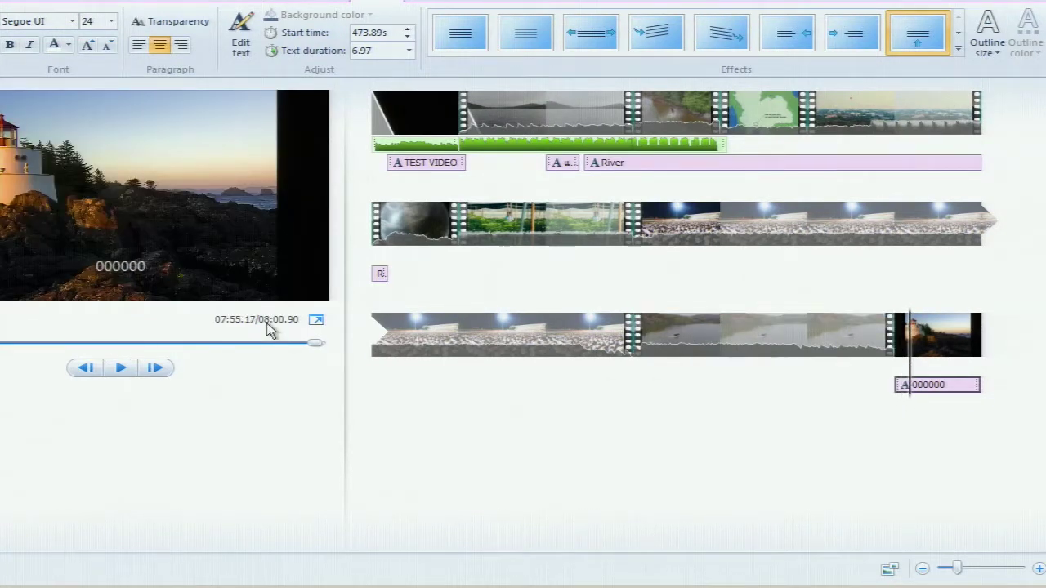
Play the lighthouse ending to watch the caption scroll, then select the caption
{"action": "left_click", "coordinate": [135, 4]}
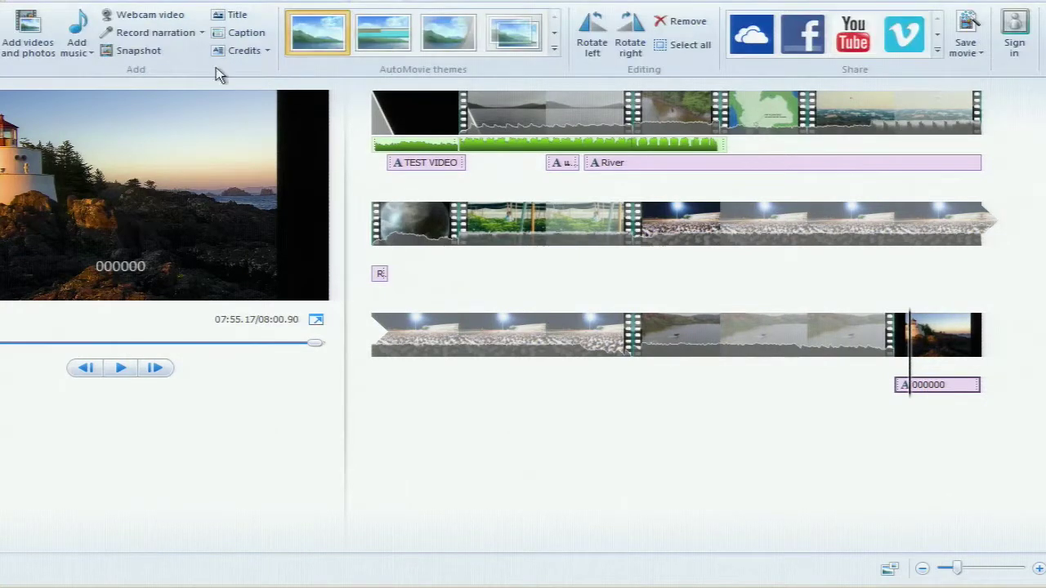
{"action": "left_click", "coordinate": [231, 33]}
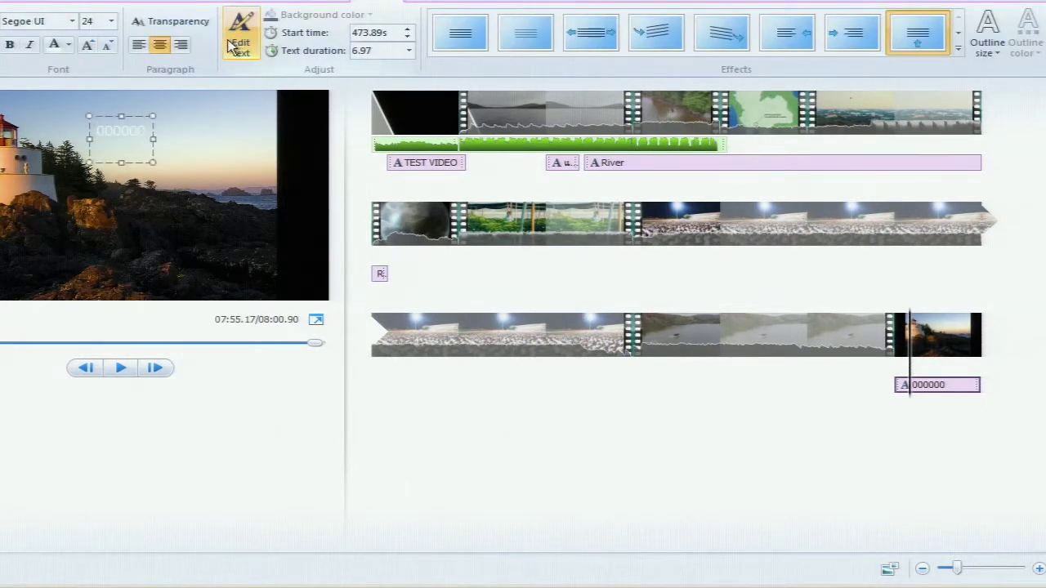
{"action": "left_click_drag", "start_coordinate": [915, 395], "coordinate": [897, 387]}
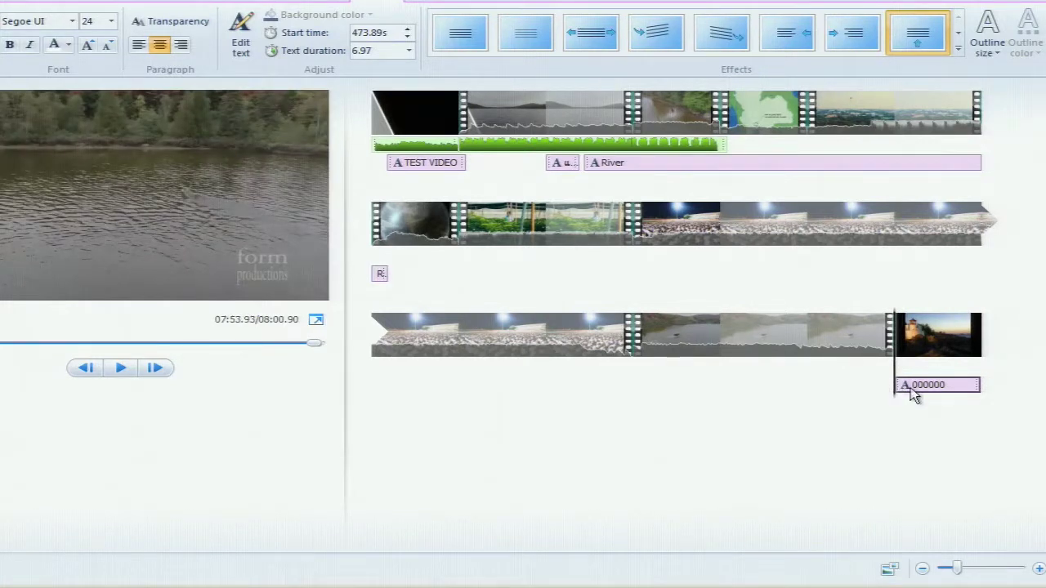
{"action": "key", "text": "space"}
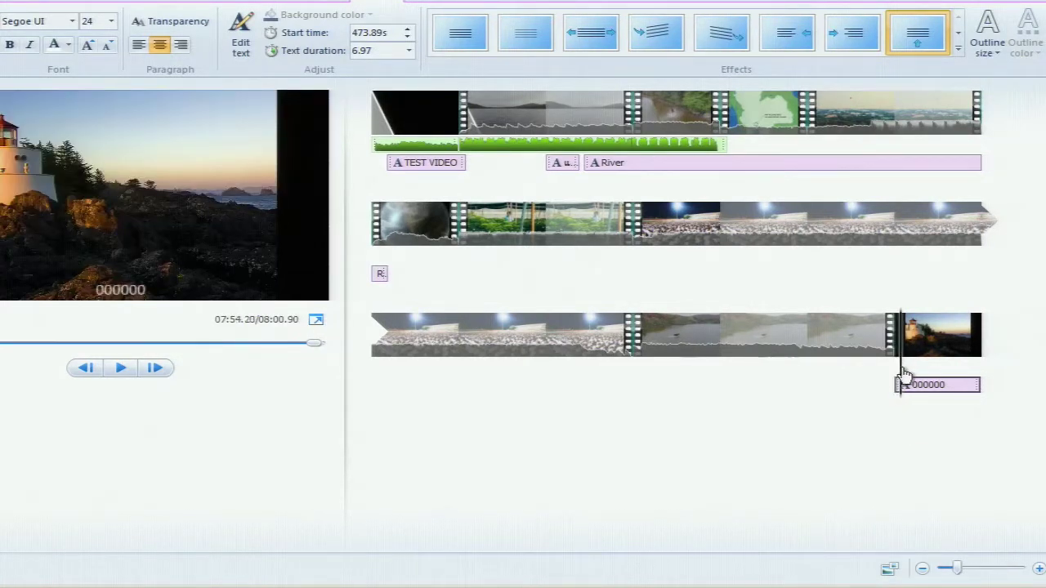
{"action": "left_click", "coordinate": [901, 376]}
{"action": "left_click", "coordinate": [900, 375]}
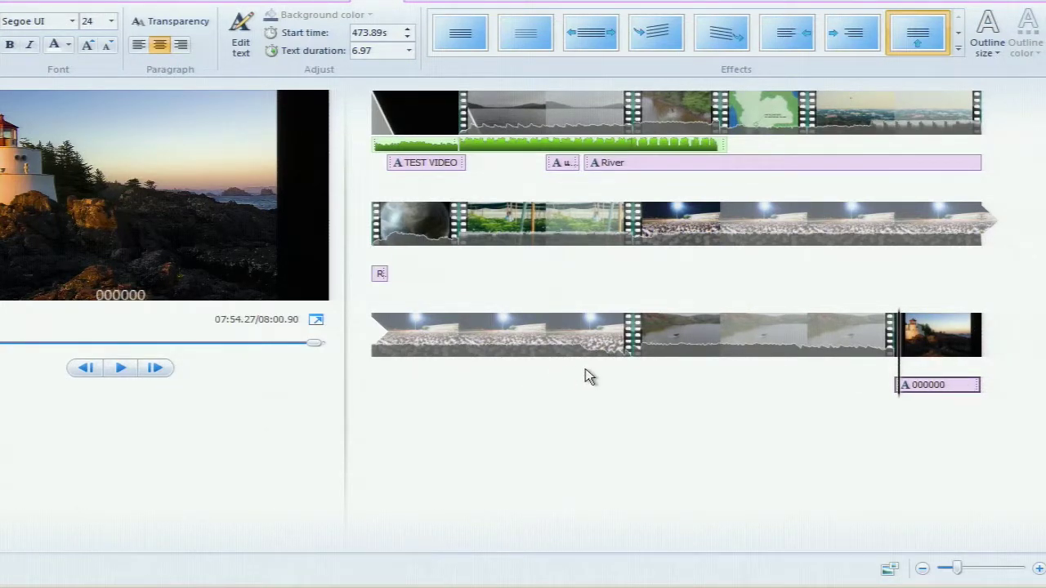
{"action": "left_click", "coordinate": [931, 384]}
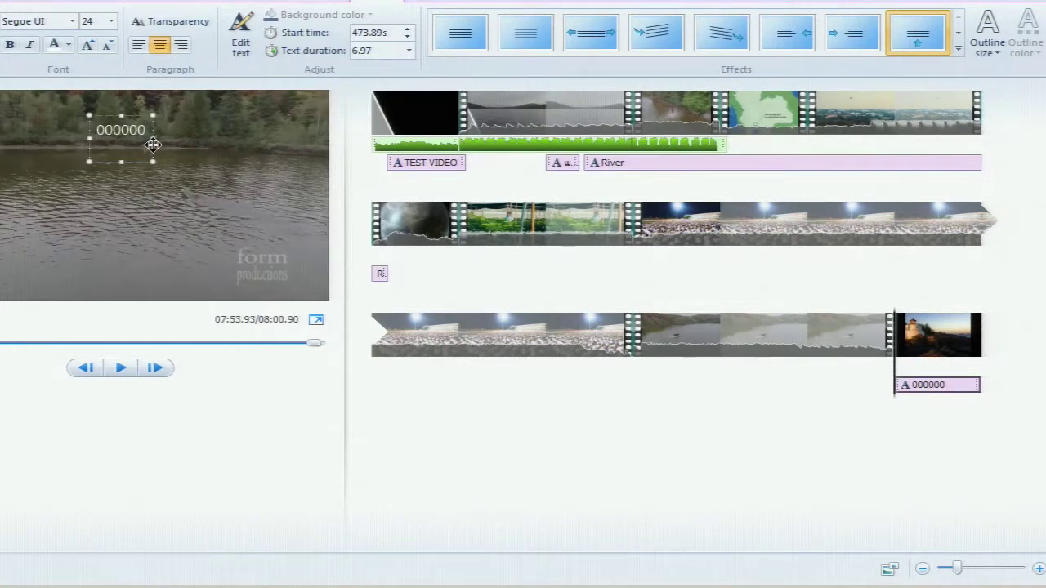
Add caption lines 1111, 2222, 333333 and 444444 below 000000
{"action": "key", "text": "Return"}
{"action": "type", "text": "1111"}
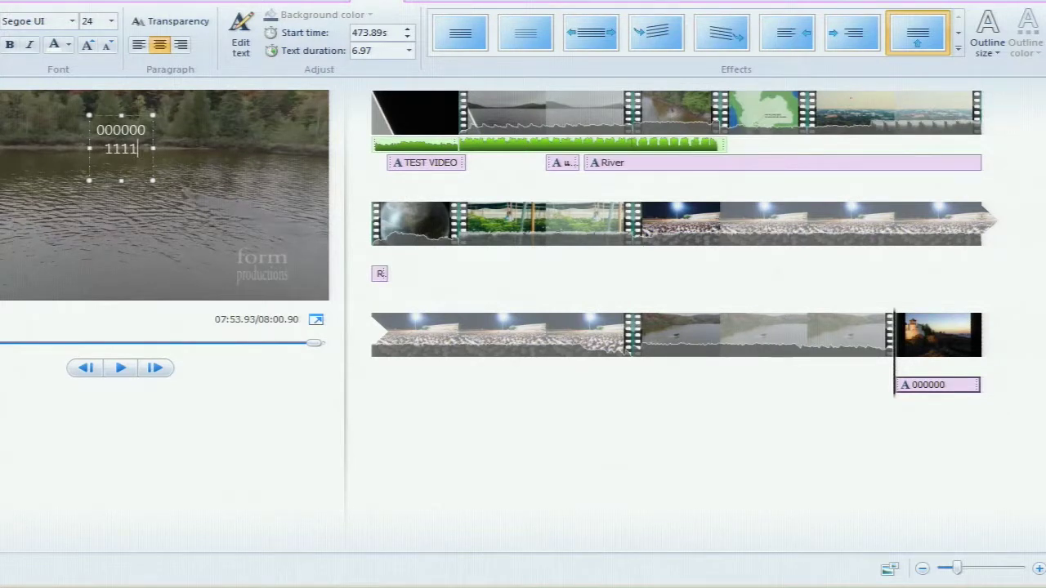
{"action": "key", "text": "Return"}
{"action": "type", "text": "2222"}
{"action": "key", "text": "Return"}
{"action": "type", "text": "333333"}
{"action": "key", "text": "Return"}
{"action": "type", "text": "444444"}
Add lines 555, 6666 and 7777, then play the ending to preview the caption
{"action": "key", "text": "Return"}
{"action": "type", "text": "555"}
{"action": "key", "text": "Return"}
{"action": "type", "text": "6666"}
{"action": "key", "text": "Return"}
{"action": "type", "text": "7777"}
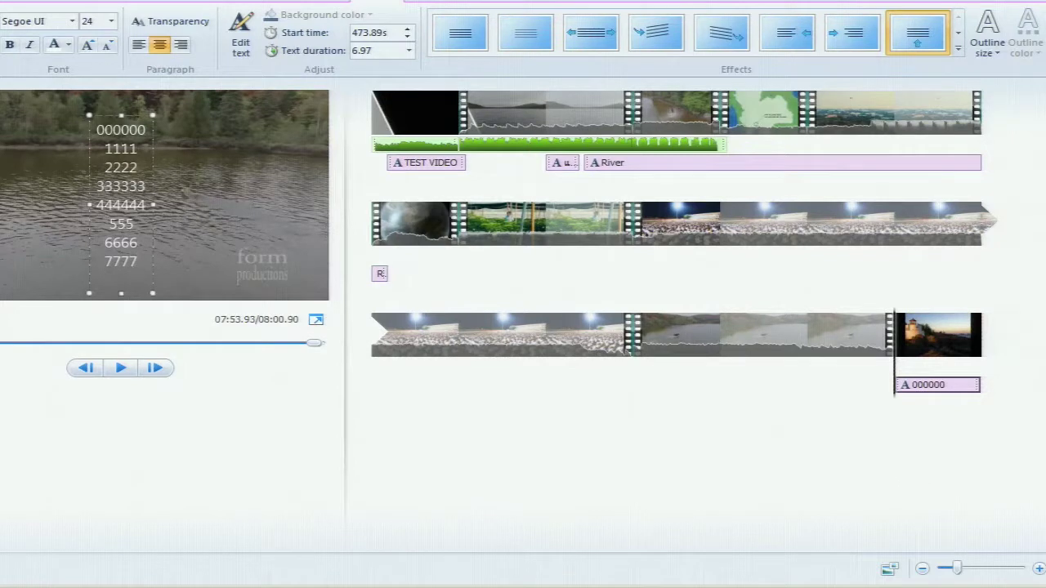
{"action": "left_click", "coordinate": [256, 455]}
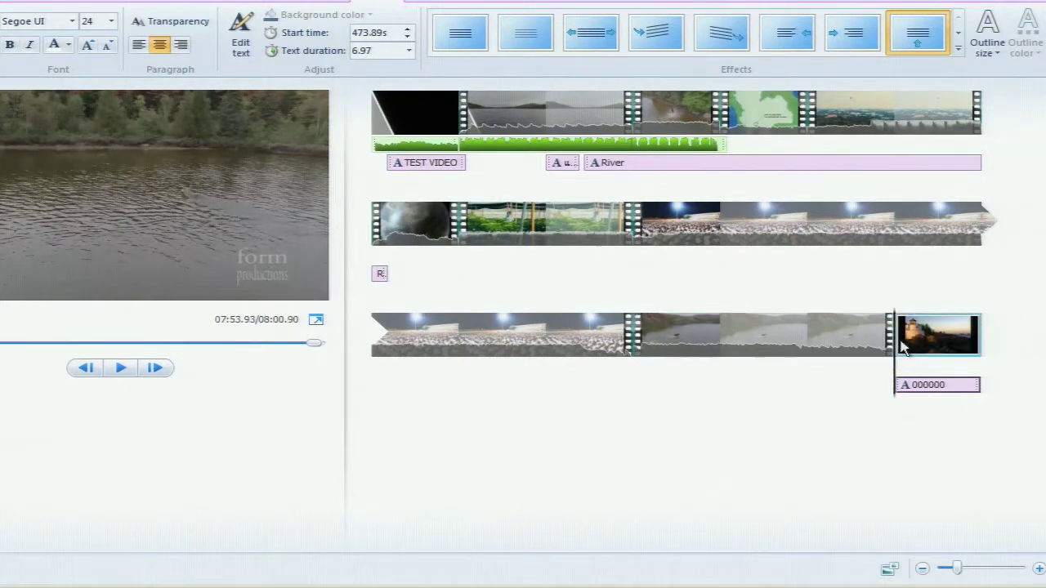
{"action": "left_click", "coordinate": [120, 368]}
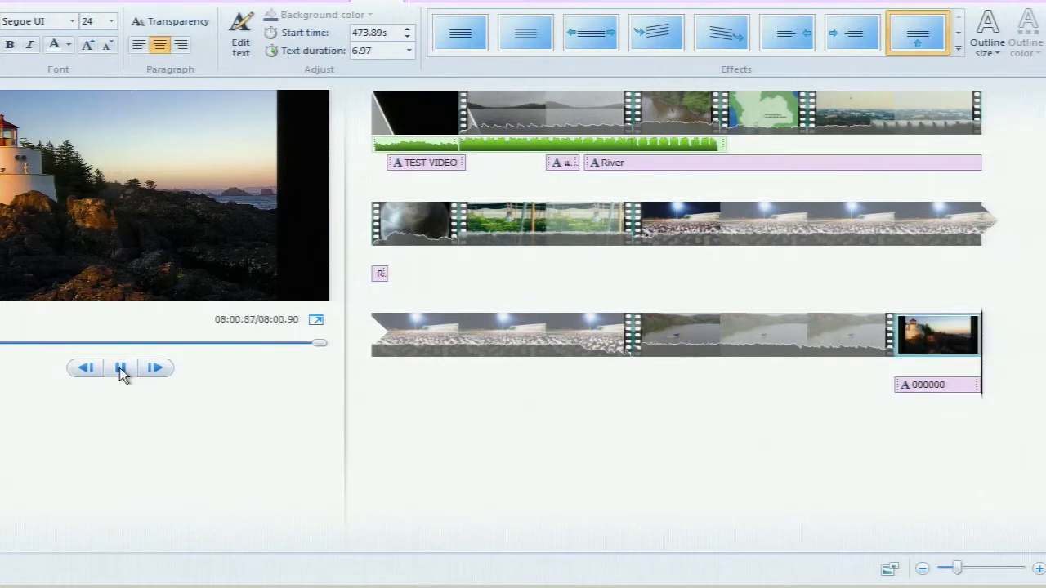
Replay from the start, pause, then select the 000000 caption's text on the lighthouse clip
{"action": "left_click", "coordinate": [121, 369]}
{"action": "left_click", "coordinate": [119, 369]}
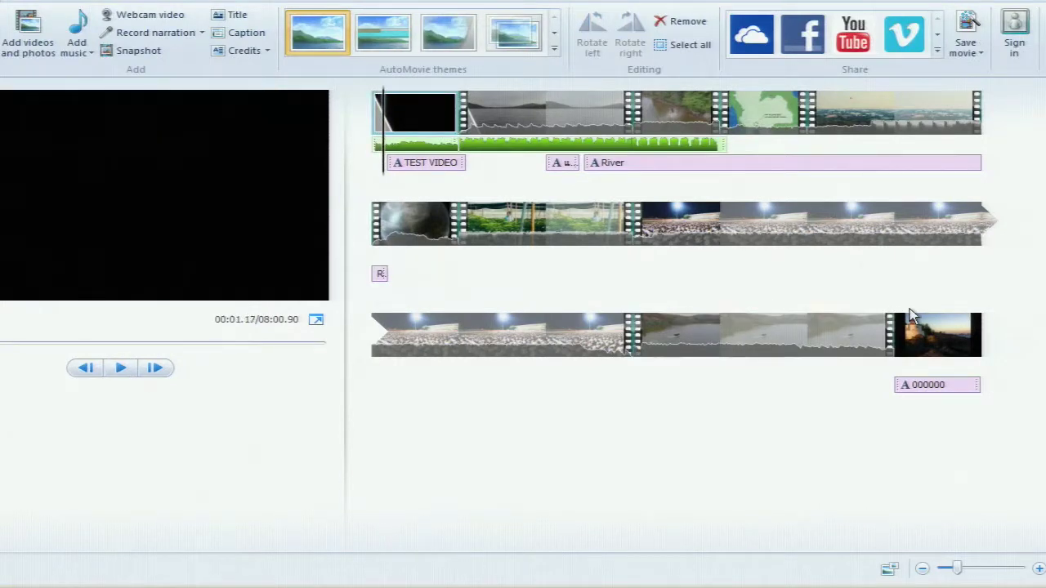
{"action": "left_click", "coordinate": [888, 356]}
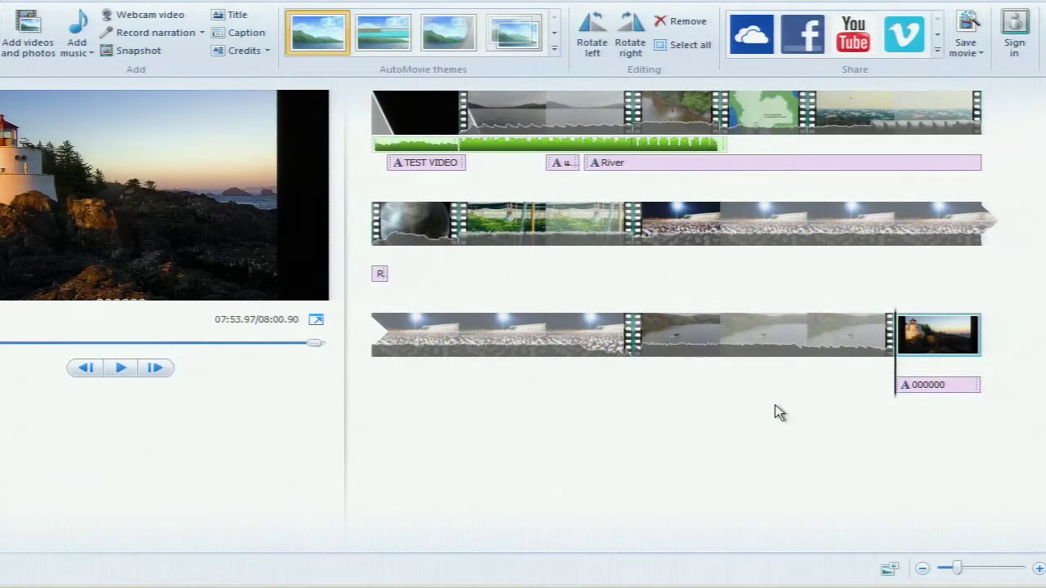
{"action": "left_click", "coordinate": [934, 395]}
{"action": "left_click_drag", "start_coordinate": [143, 265], "coordinate": [116, 126]}
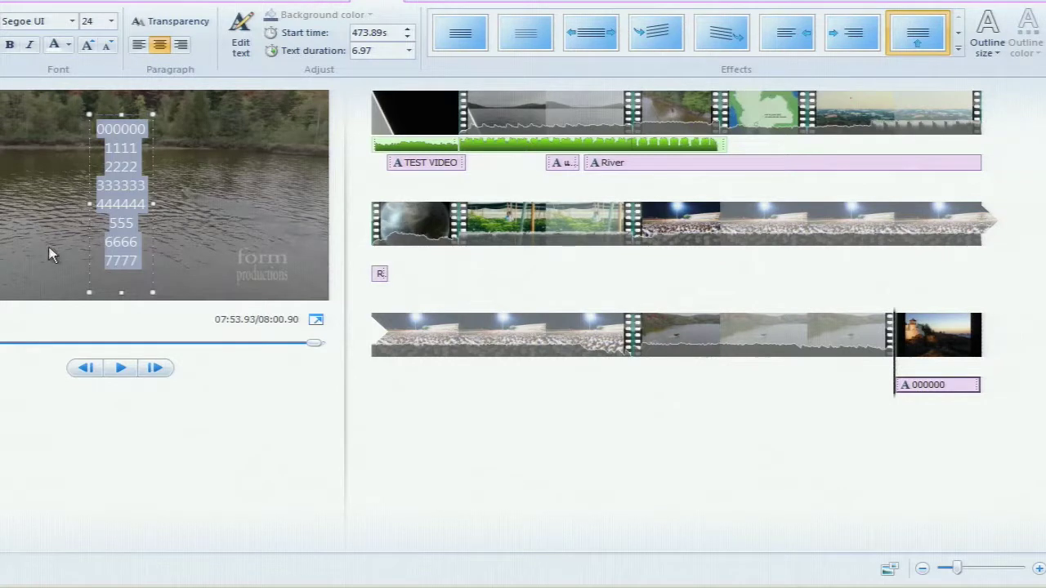
{"action": "left_click", "coordinate": [146, 129]}
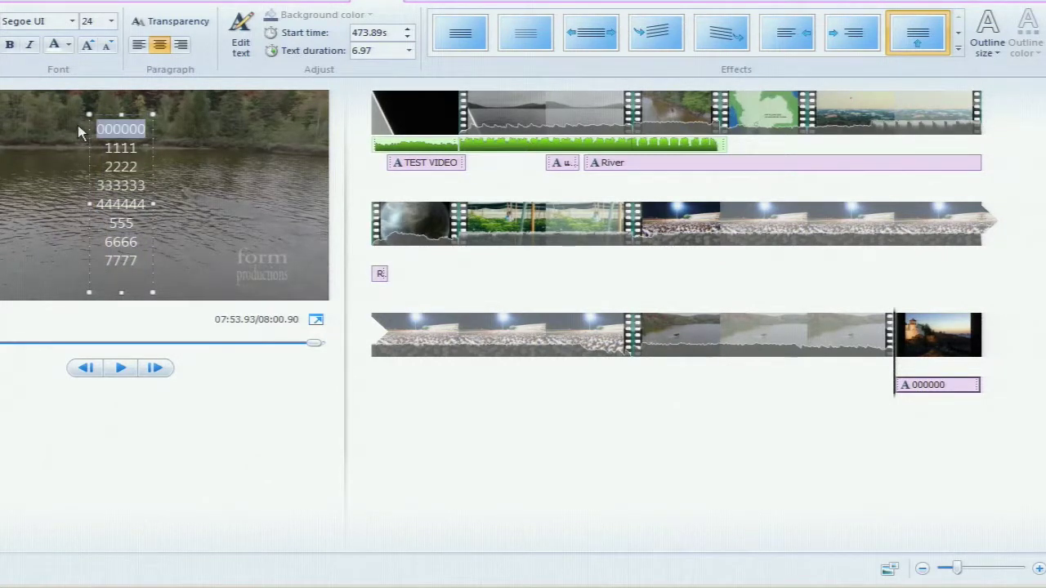
Replace 000000 with ขอขอบคุณ and widen the caption box on both sides
{"action": "key", "text": "BackSpace"}
{"action": "key", "text": "BackSpace"}
{"action": "key", "text": "BackSpace"}
{"action": "key", "text": "BackSpace"}
{"action": "key", "text": "BackSpace"}
{"action": "key", "text": "BackSpace"}
{"action": "type", "text": "ขอบ"}
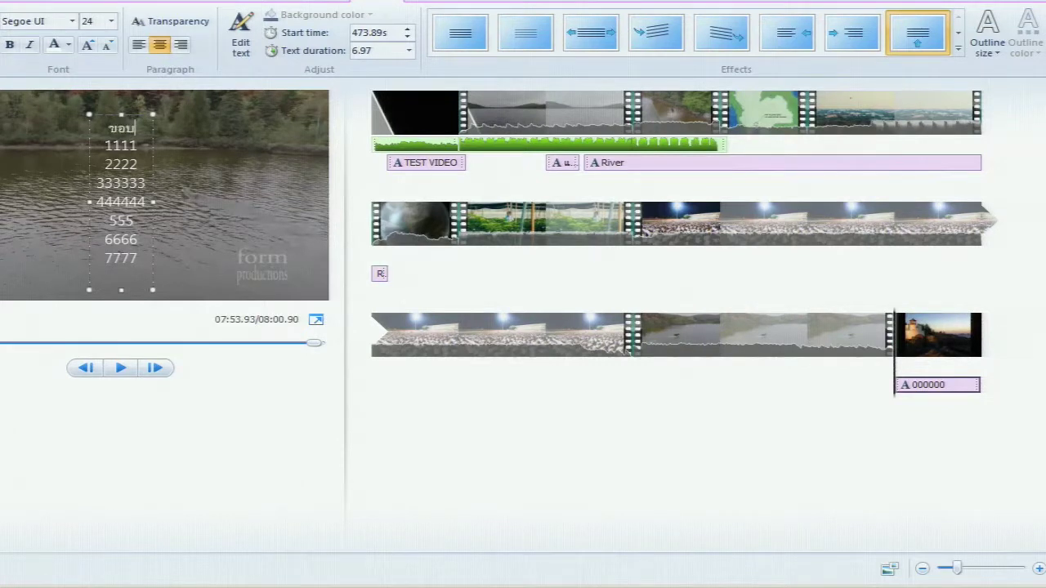
{"action": "key", "text": "BackSpace"}
{"action": "type", "text": "ขอบคุณ"}
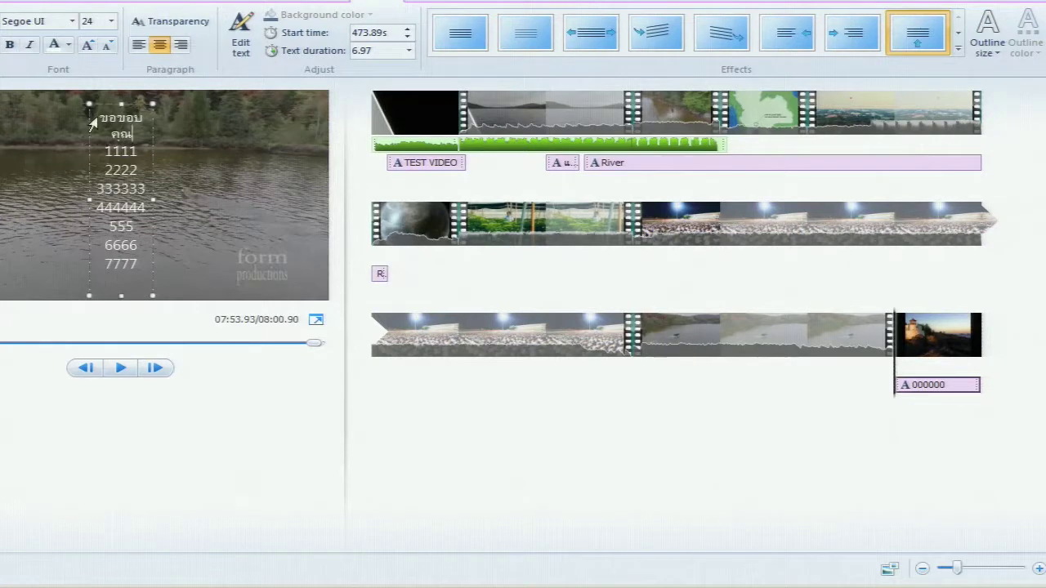
{"action": "left_click_drag", "start_coordinate": [153, 199], "coordinate": [213, 195]}
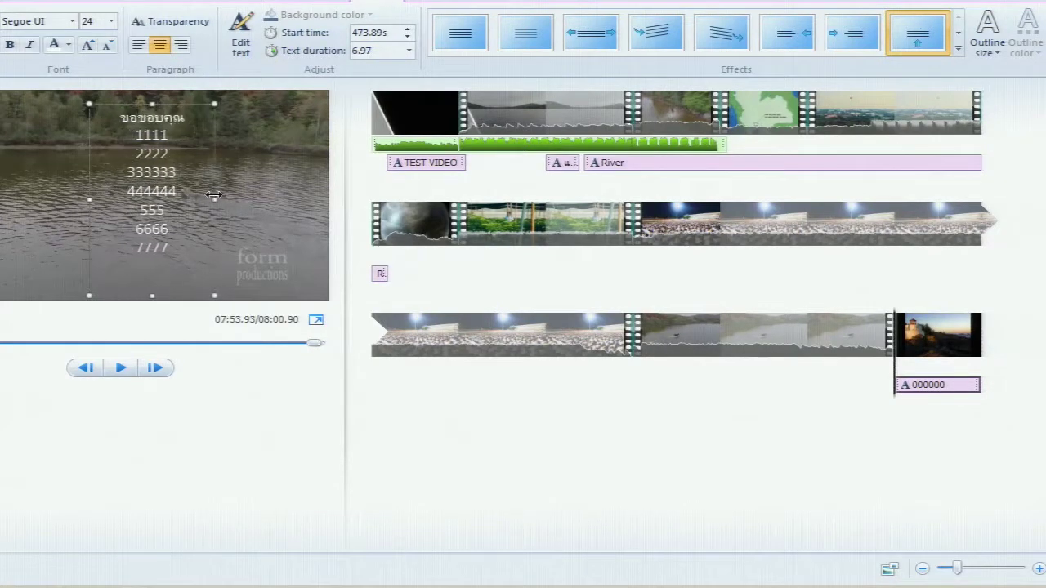
{"action": "left_click_drag", "start_coordinate": [89, 199], "coordinate": [23, 191]}
Try left alignment, then re-centre the caption text and place the caret at 1111
{"action": "double_click", "coordinate": [121, 136]}
{"action": "left_click", "coordinate": [141, 45]}
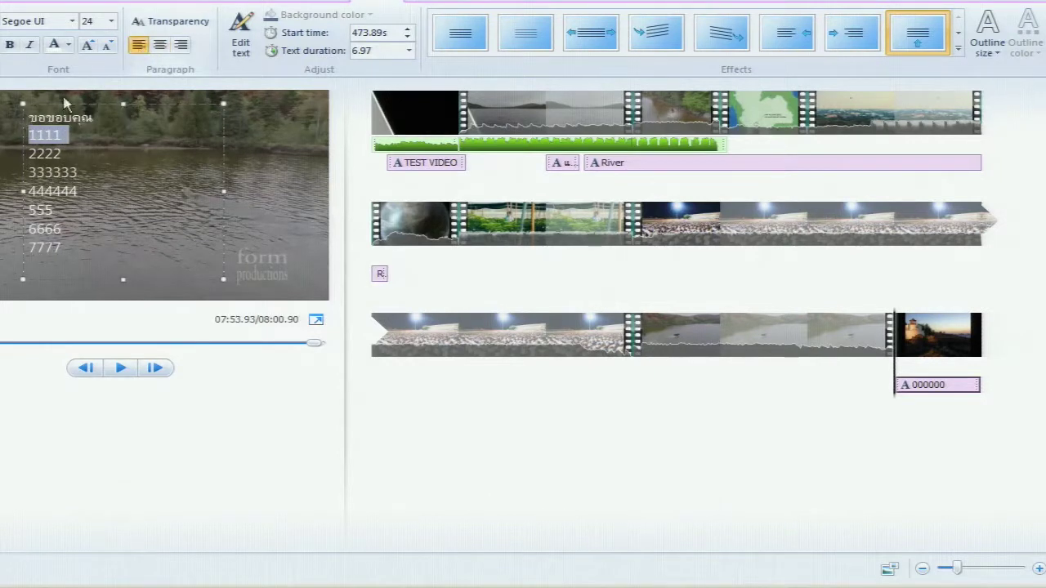
{"action": "left_click", "coordinate": [121, 117]}
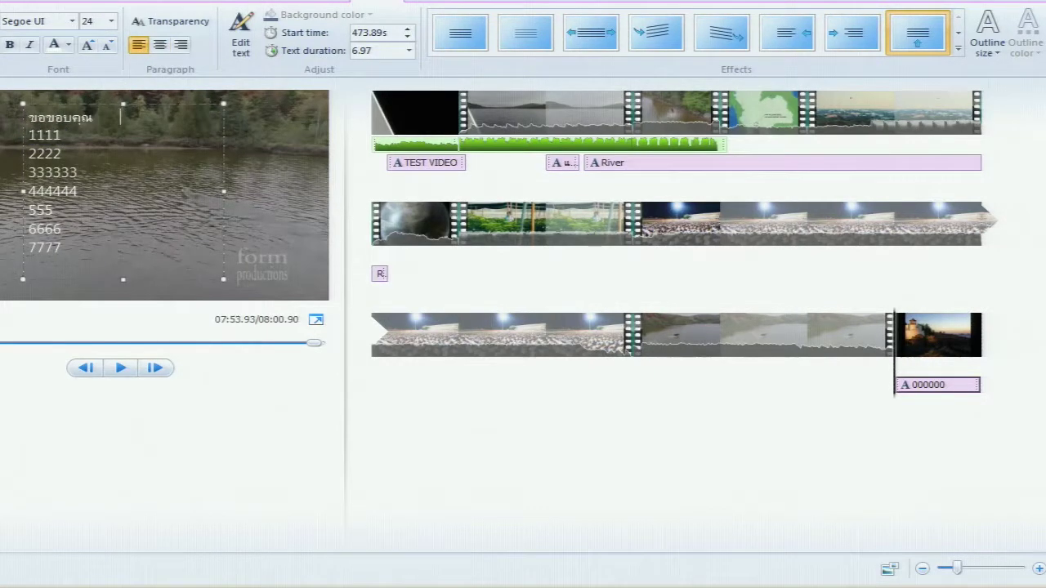
{"action": "left_click", "coordinate": [160, 45]}
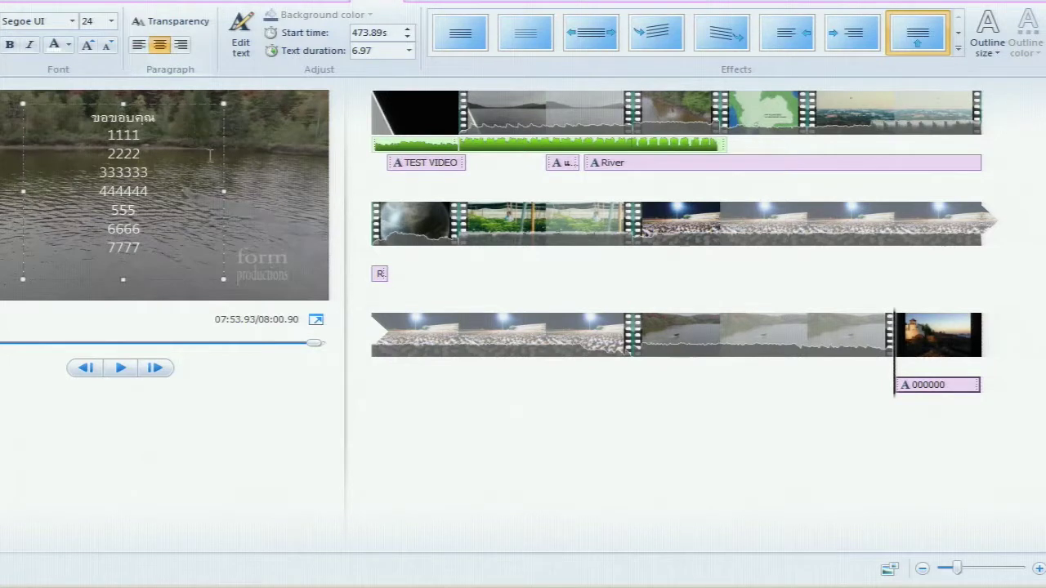
{"action": "left_click", "coordinate": [175, 139]}
{"action": "double_click", "coordinate": [108, 135]}
{"action": "left_click", "coordinate": [108, 135]}
Add 0000 beside 1111 and 3333 beside 2222, removing stray Thai characters
{"action": "left_click", "coordinate": [173, 130]}
{"action": "type", "text": "กก"}
{"action": "key", "text": "BackSpace"}
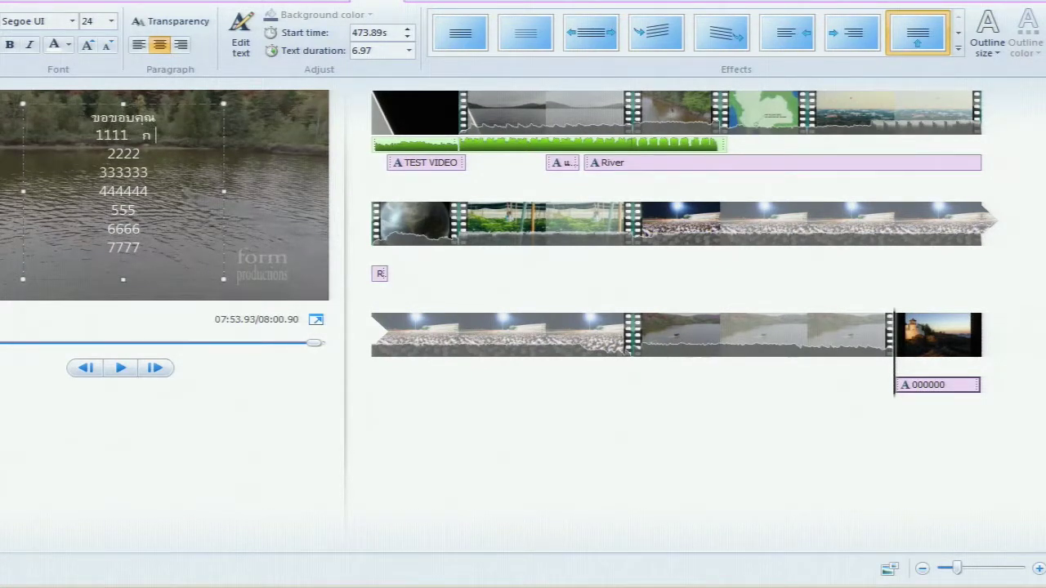
{"action": "key", "text": "BackSpace"}
{"action": "type", "text": "0000"}
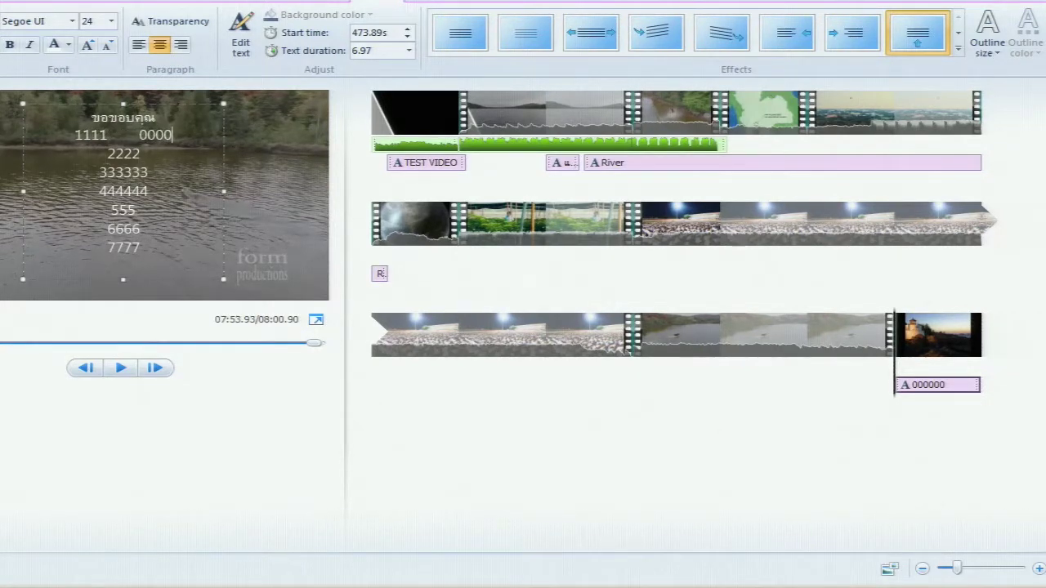
{"action": "left_click", "coordinate": [164, 153]}
{"action": "type", "text": "3333"}
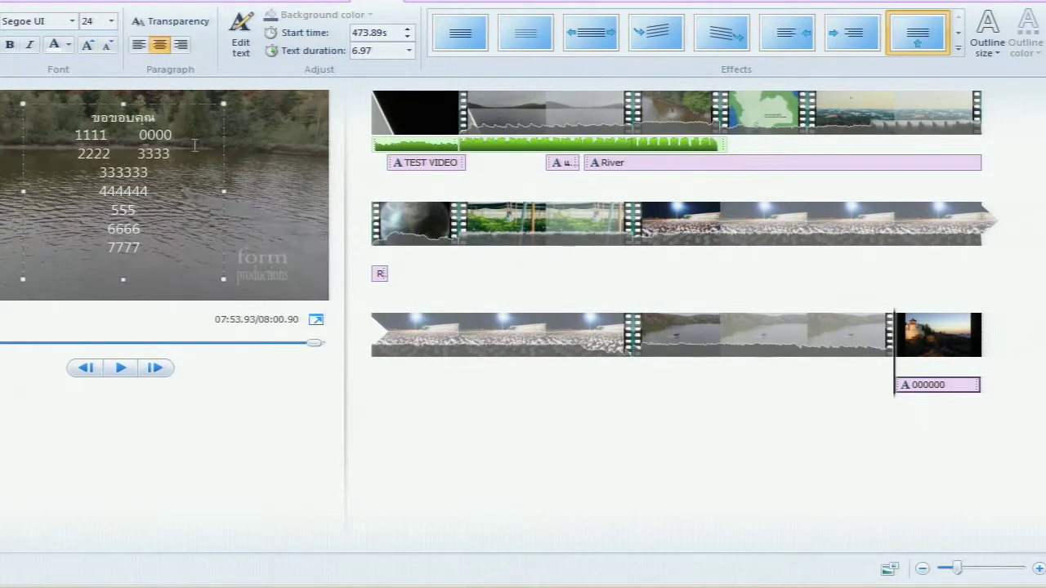
Add 555555 and 888888 beside the next lines, trim the extra 8s, and finish editing
{"action": "left_click", "coordinate": [172, 173]}
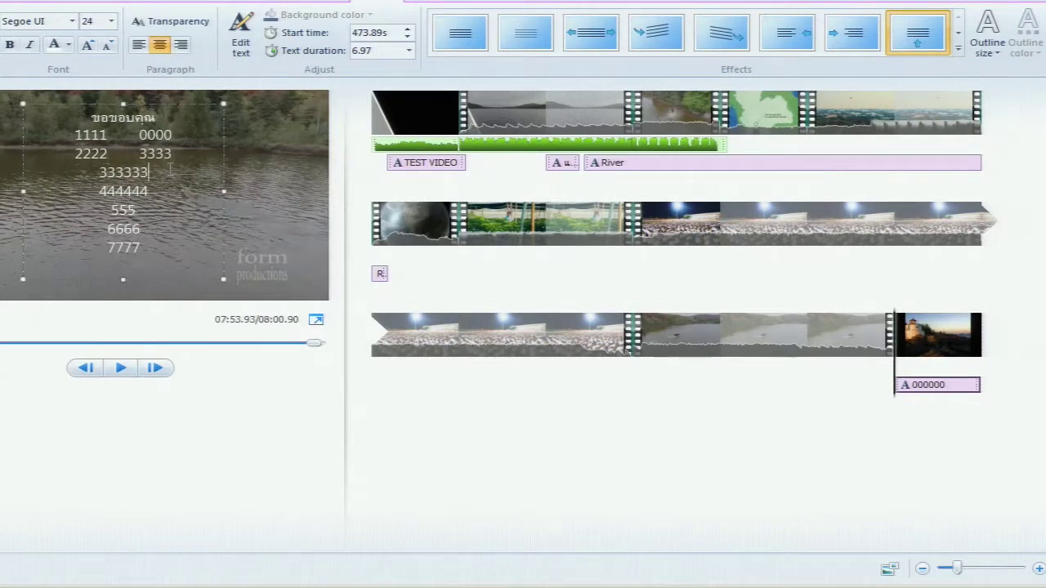
{"action": "type", "text": "555555 444444"}
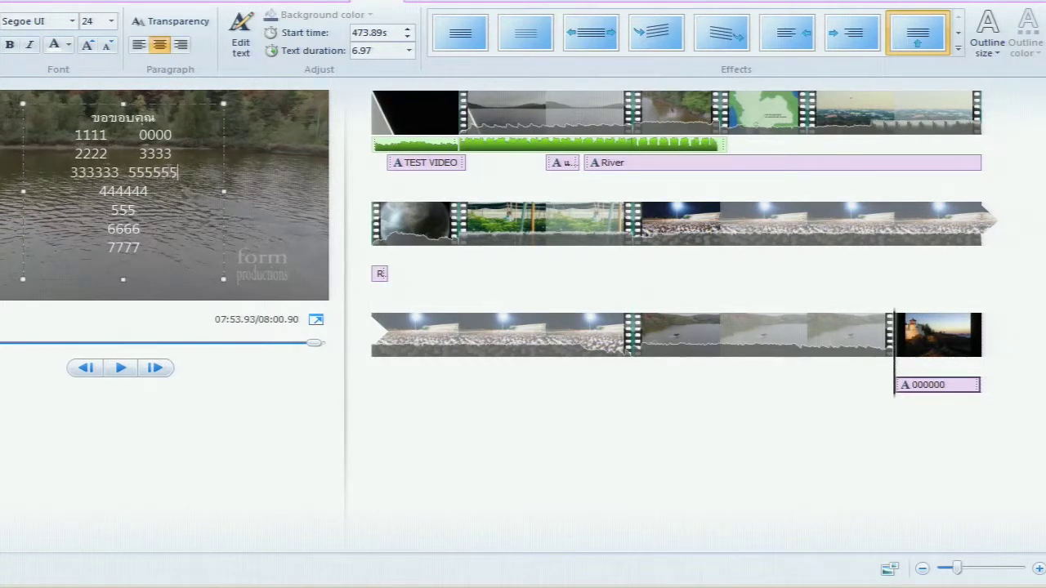
{"action": "type", "text": " 88888888"}
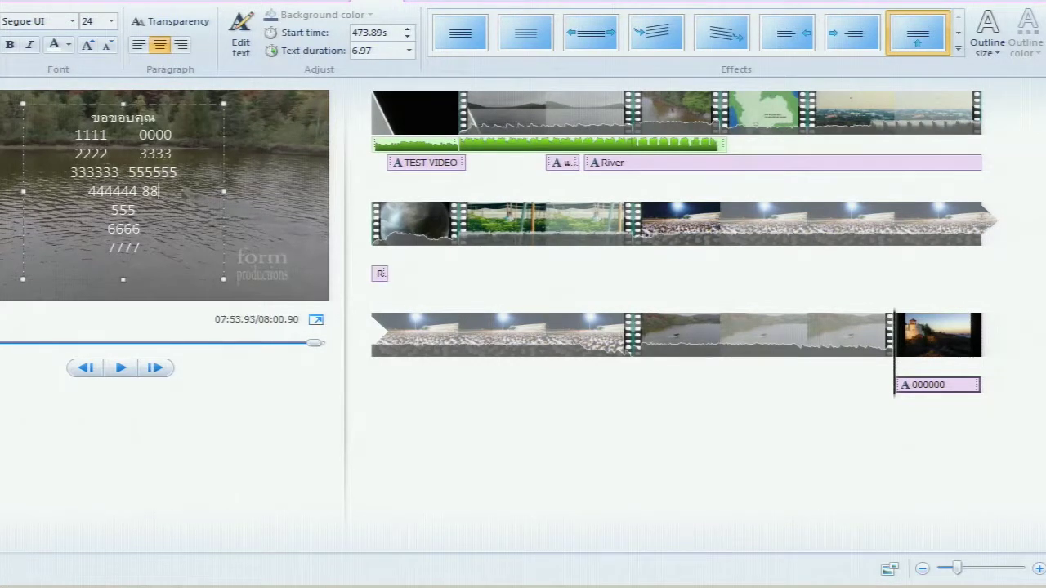
{"action": "key", "text": "BackSpace"}
{"action": "key", "text": "BackSpace"}
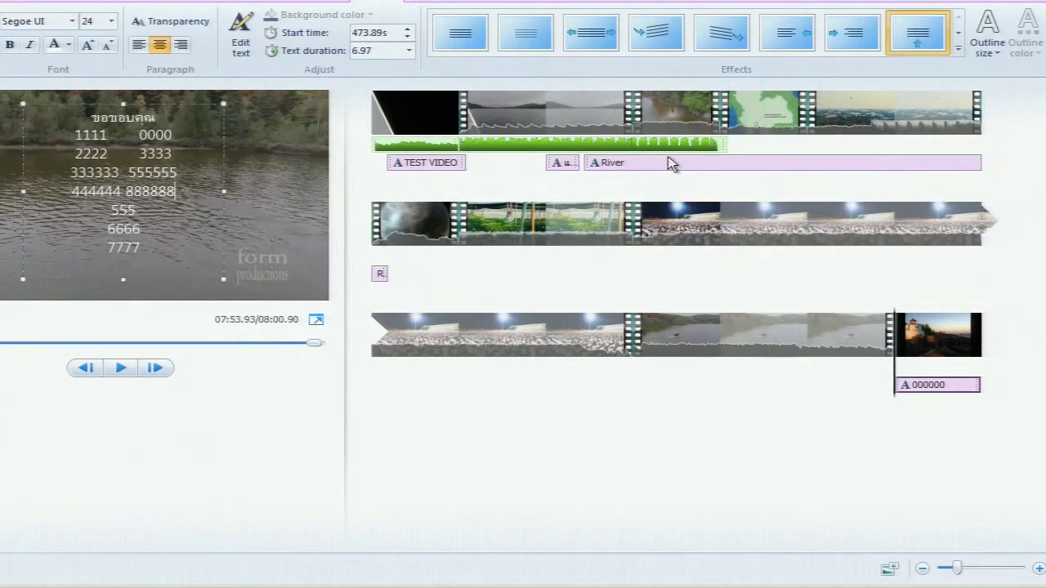
{"action": "left_click", "coordinate": [458, 163]}
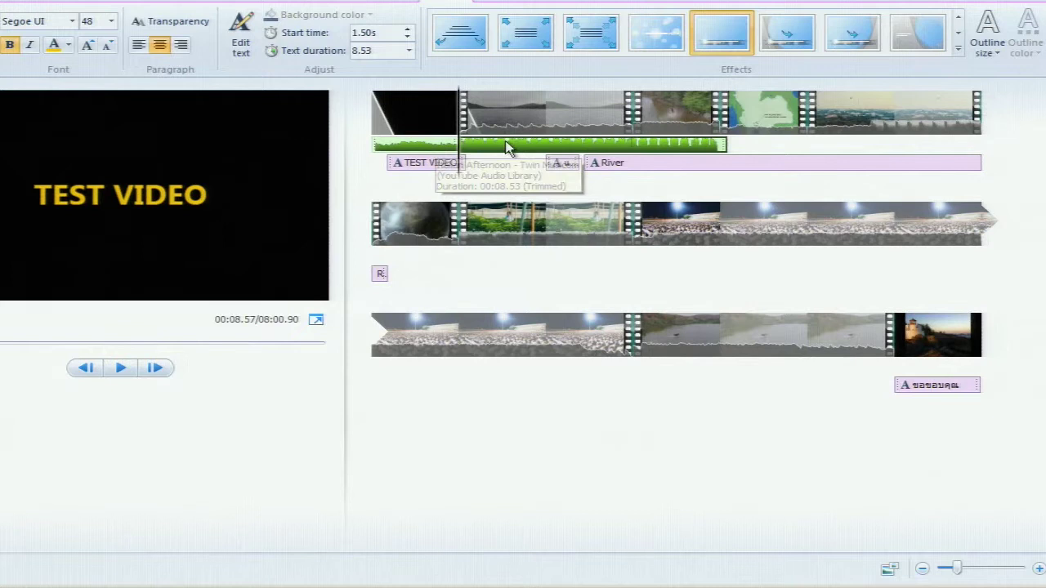
Play the opening TEST VIDEO title from the movie's start
{"action": "mouse_move", "coordinate": [456, 151]}
{"action": "left_mouse_down"}
{"action": "mouse_move", "coordinate": [444, 152]}
{"action": "mouse_move", "coordinate": [458, 153]}
{"action": "left_mouse_up"}
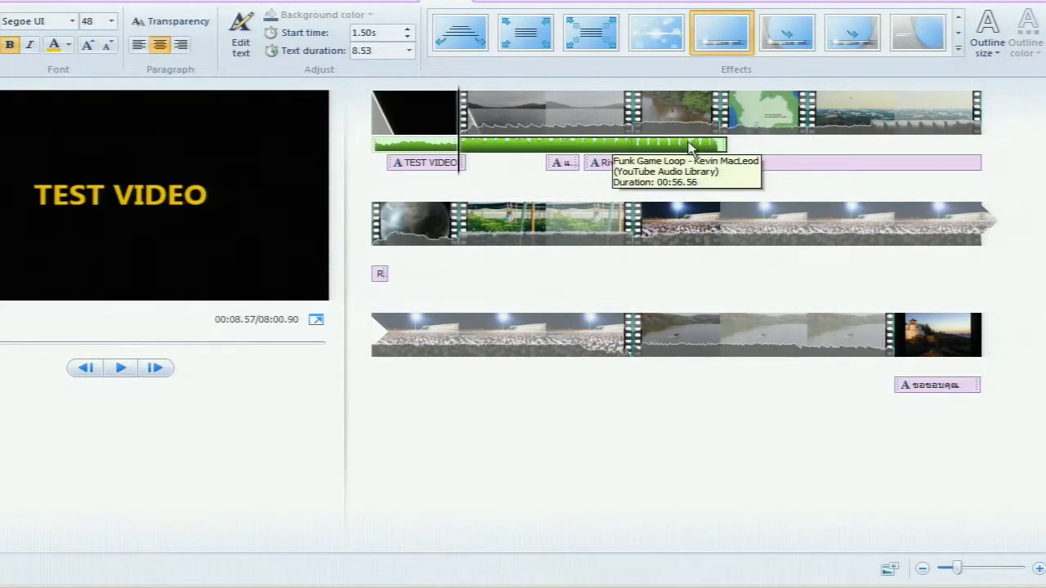
{"action": "left_click", "coordinate": [411, 152]}
{"action": "left_click", "coordinate": [375, 151]}
{"action": "key", "text": "space"}
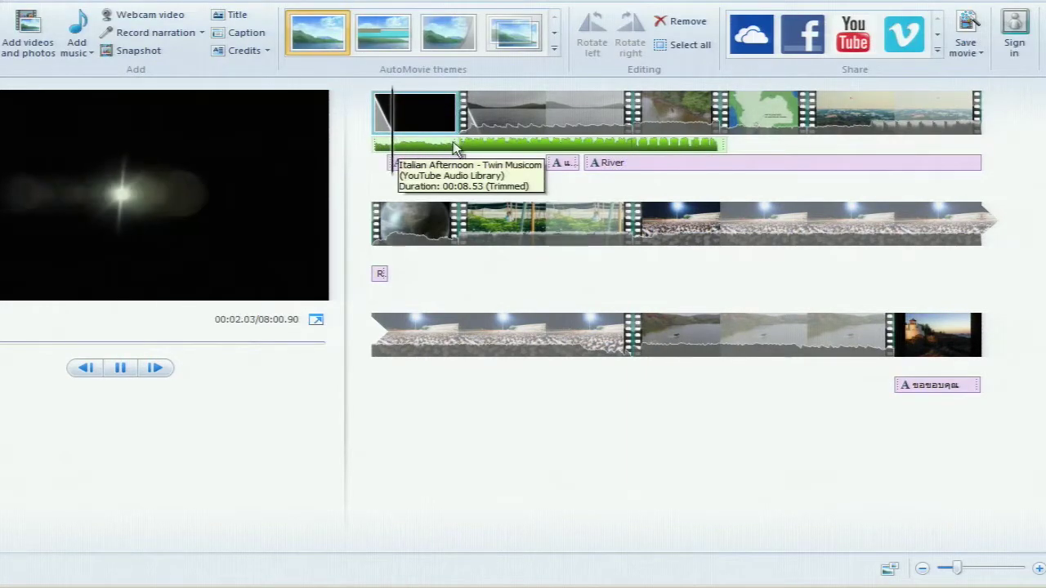
{"action": "key", "text": "space"}
{"action": "left_click", "coordinate": [431, 152]}
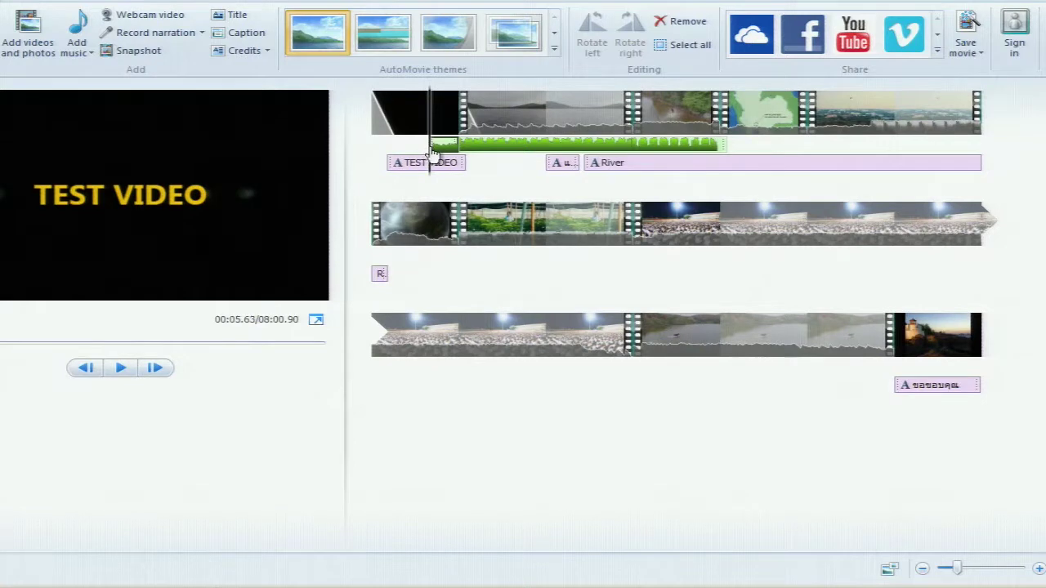
Drag the first music clip to the timeline start and preview the title and lighthouse ending
{"action": "left_click_drag", "start_coordinate": [435, 153], "coordinate": [384, 153]}
{"action": "key", "text": "space"}
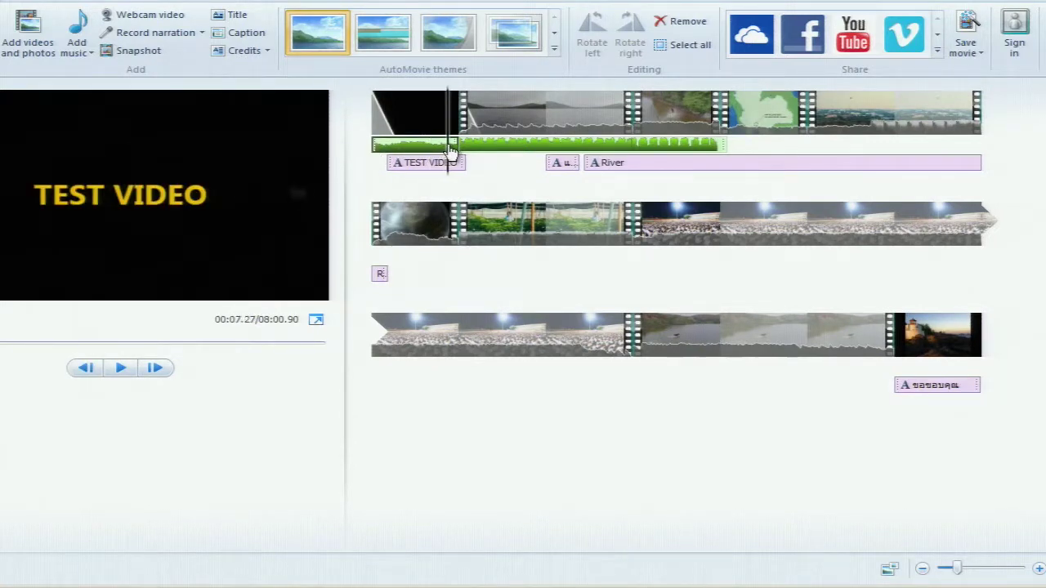
{"action": "left_click", "coordinate": [897, 335]}
{"action": "key", "text": "space"}
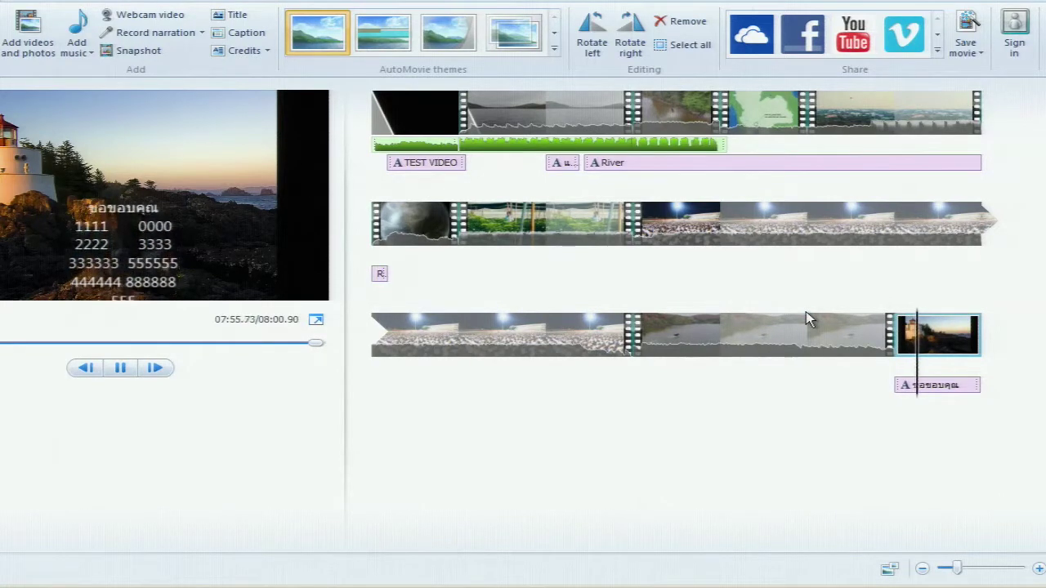
{"action": "key", "text": "space"}
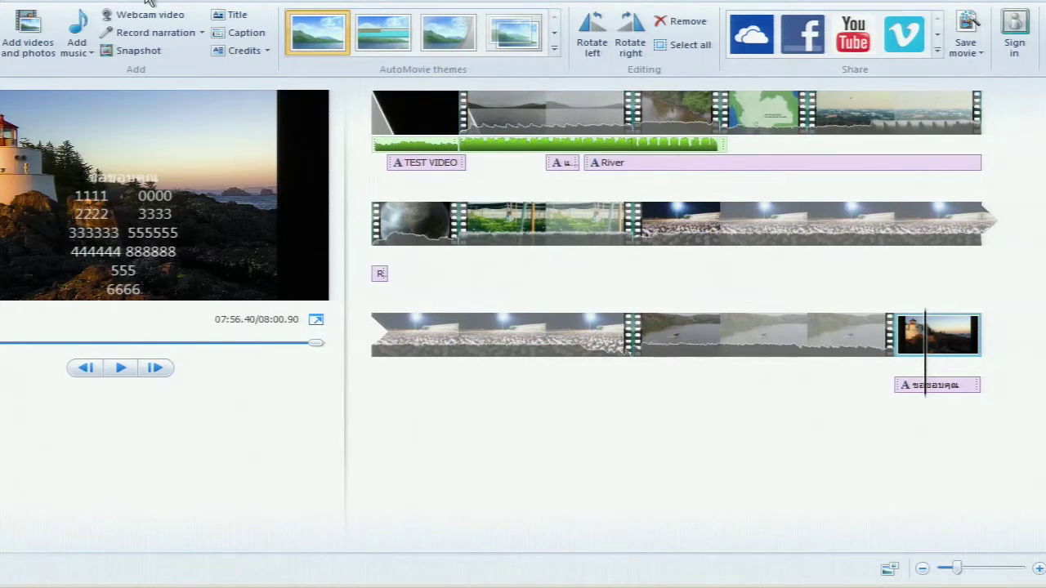
Look through the Share gallery and Save movie settings, then open the Save movie dialog
{"action": "left_click", "coordinate": [937, 50]}
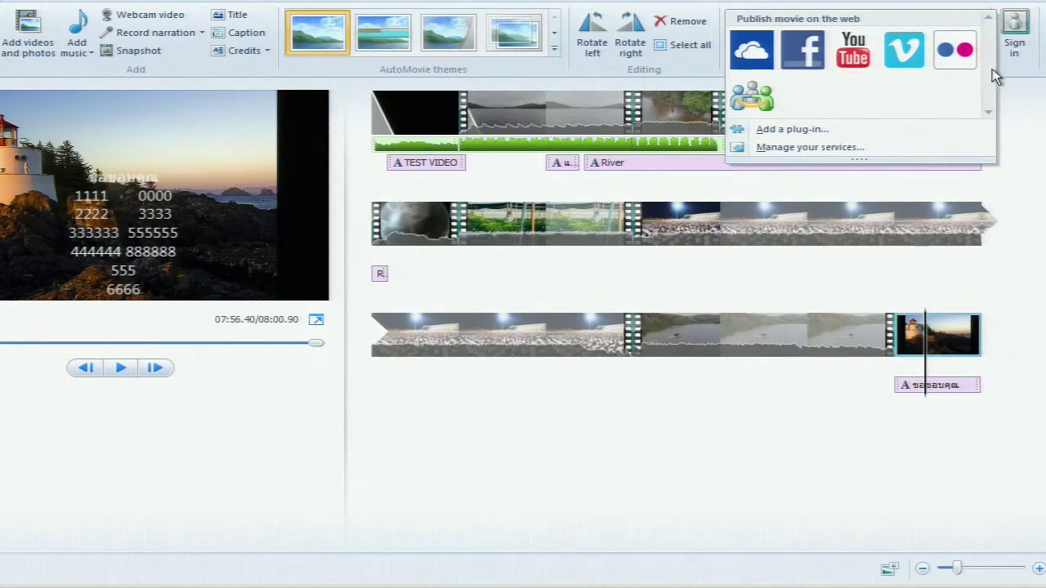
{"action": "left_click", "coordinate": [1018, 78]}
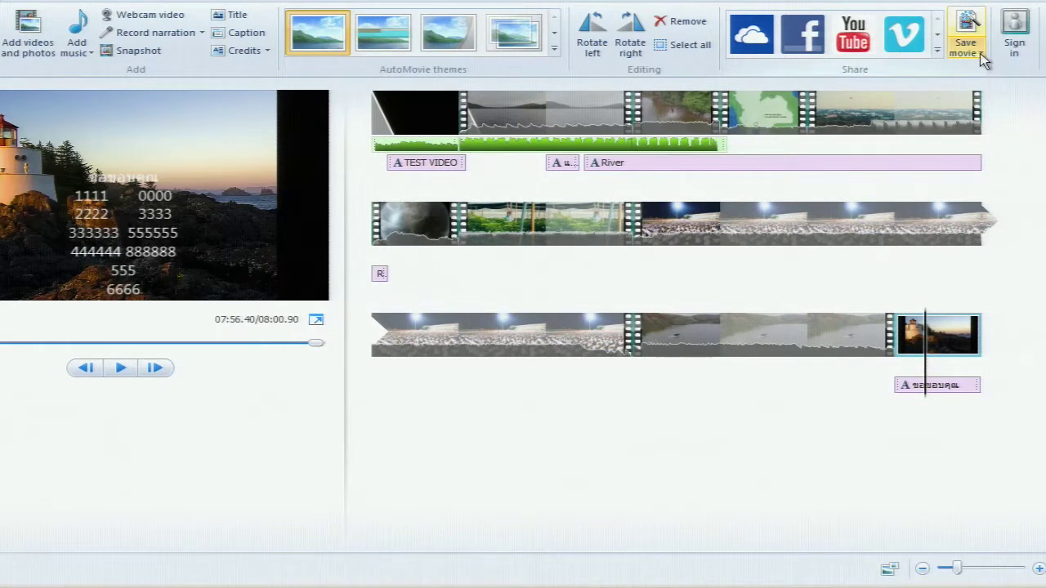
{"action": "left_click", "coordinate": [981, 53]}
{"action": "left_click", "coordinate": [980, 53]}
{"action": "left_click", "coordinate": [980, 53]}
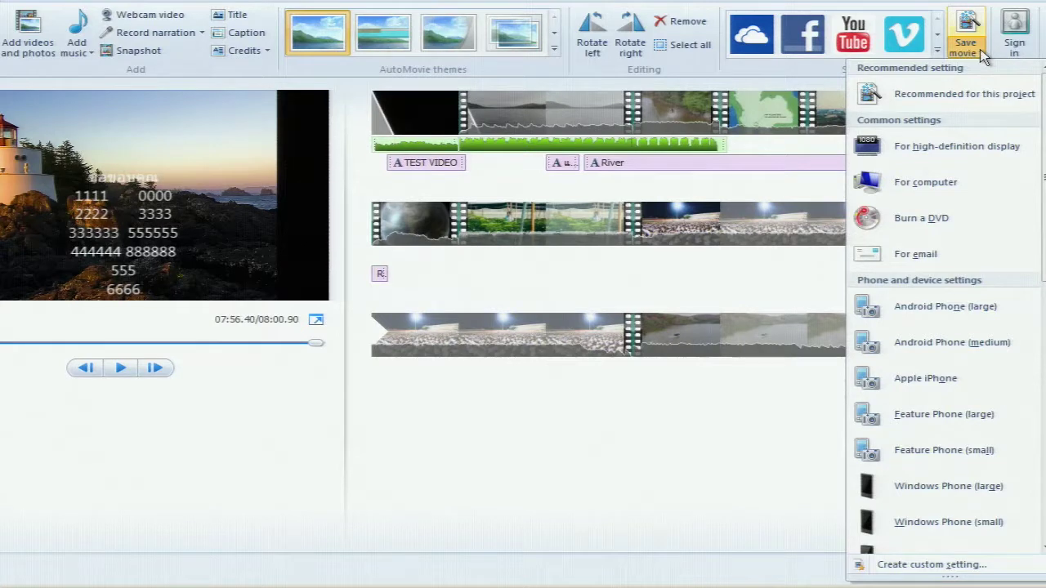
{"action": "left_click", "coordinate": [981, 51]}
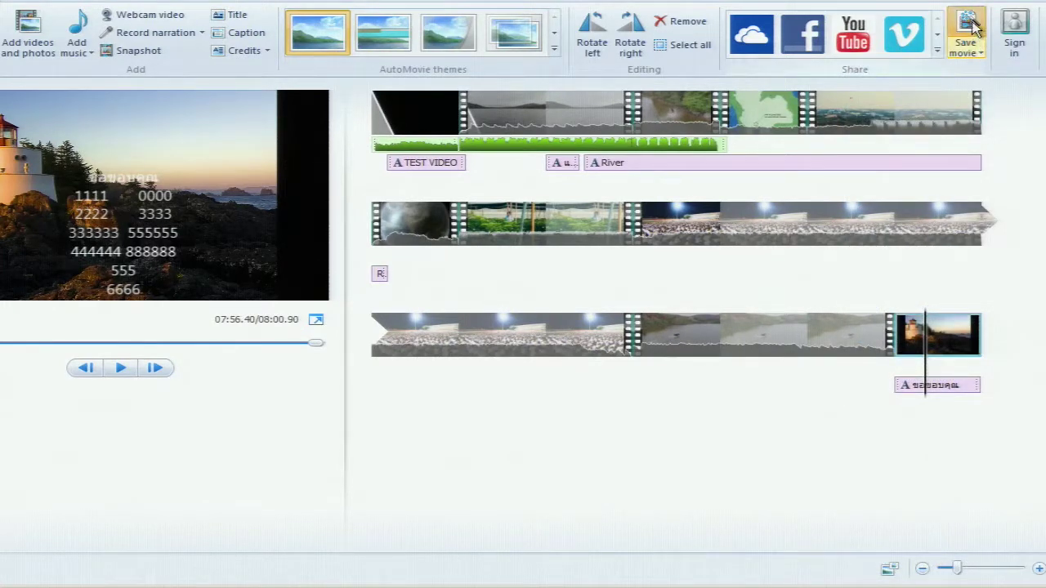
{"action": "left_click", "coordinate": [972, 29]}
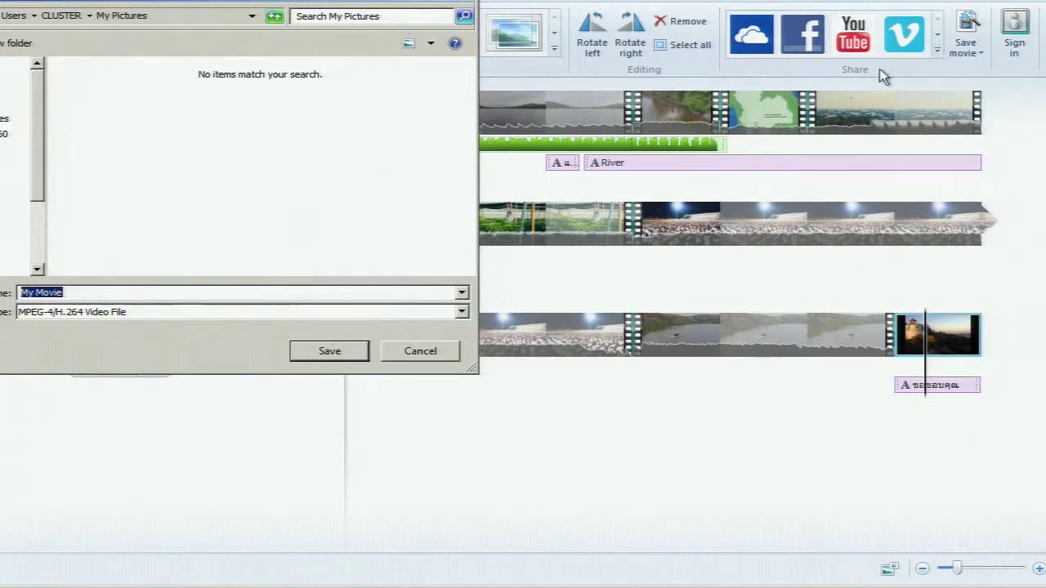
{"action": "left_click", "coordinate": [463, 311]}
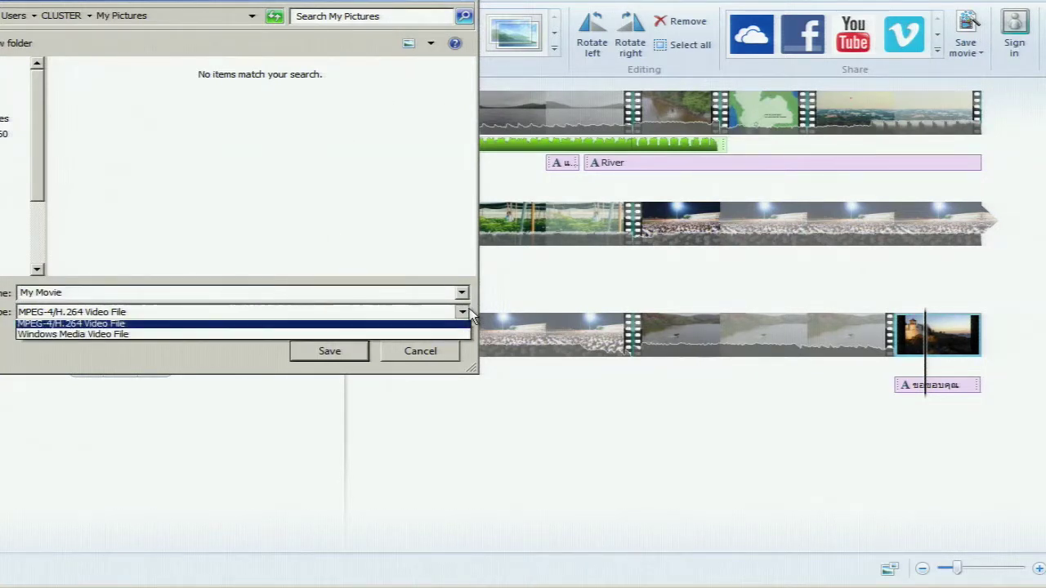
{"action": "left_click", "coordinate": [469, 308]}
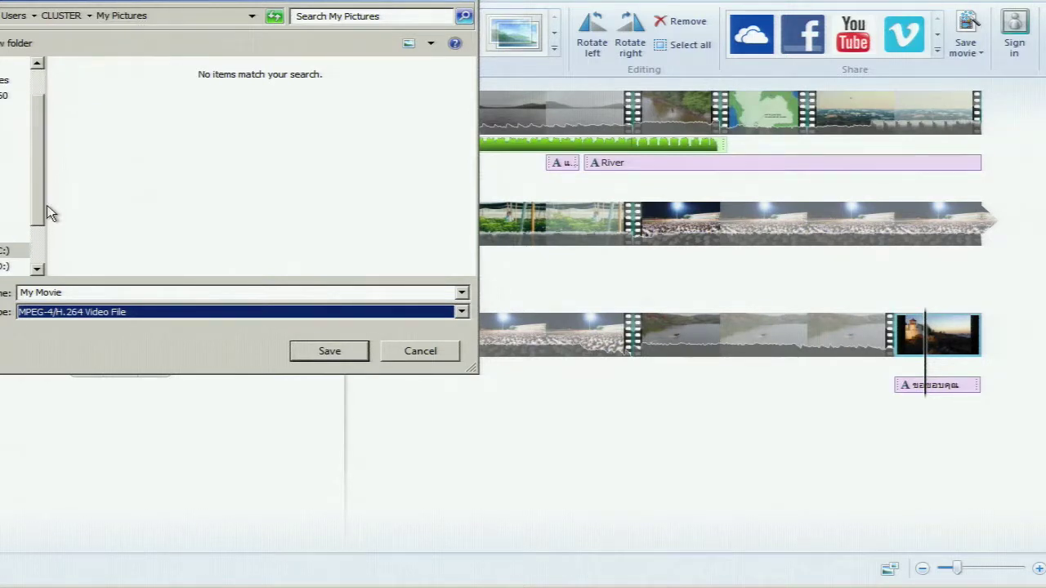
{"action": "left_click", "coordinate": [88, 292]}
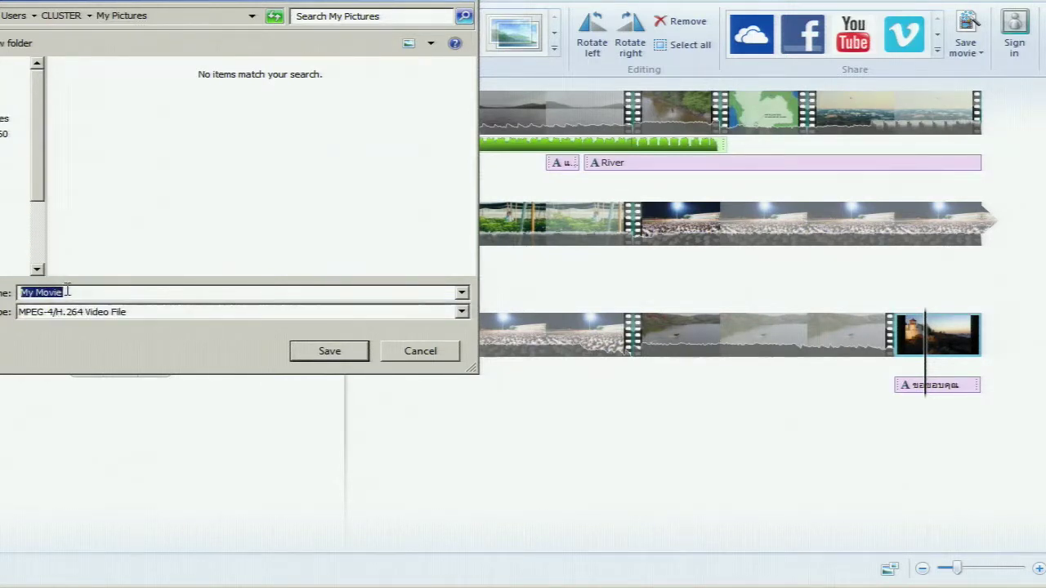
{"action": "key", "text": "BackSpace"}
{"action": "type", "text": "Test"}
{"action": "left_click", "coordinate": [406, 359]}
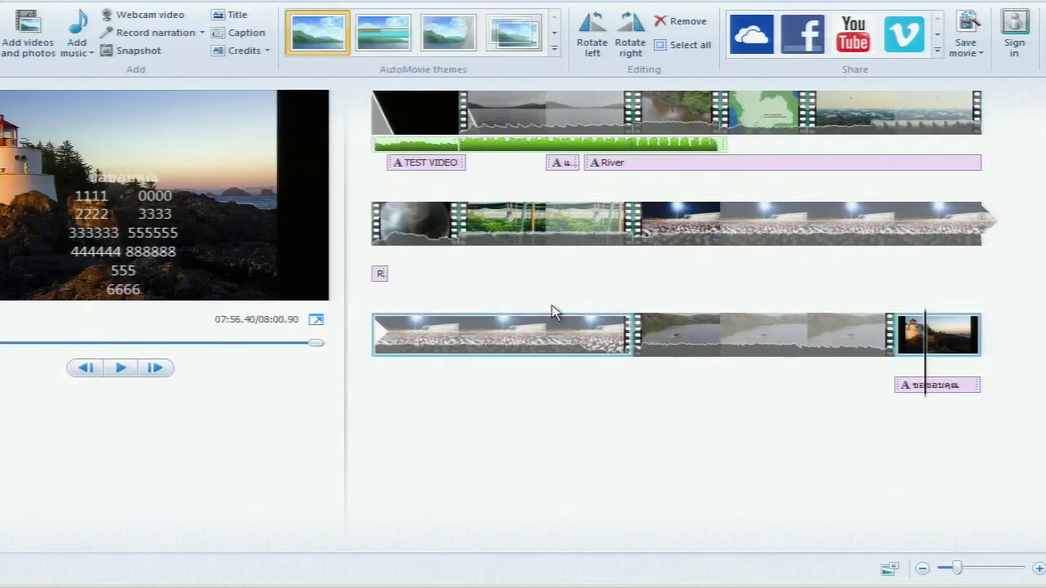
{"action": "left_click", "coordinate": [983, 52]}
{"action": "scroll", "coordinate": [1003, 155], "scroll_direction": "down", "scroll_amount": 1}
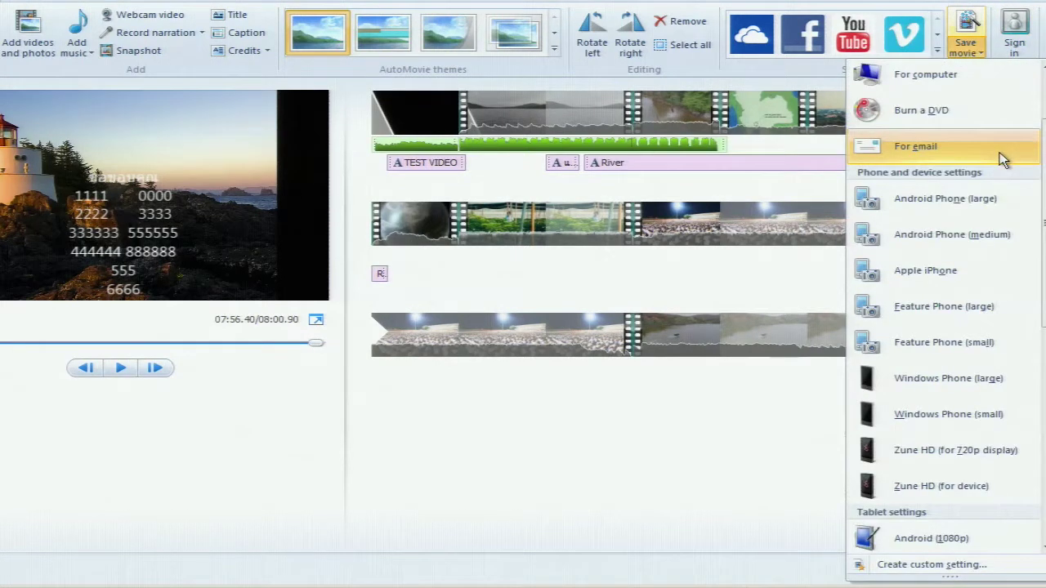
{"action": "scroll", "coordinate": [1002, 159], "scroll_direction": "down", "scroll_amount": 5}
{"action": "scroll", "coordinate": [1003, 156], "scroll_direction": "up", "scroll_amount": 5}
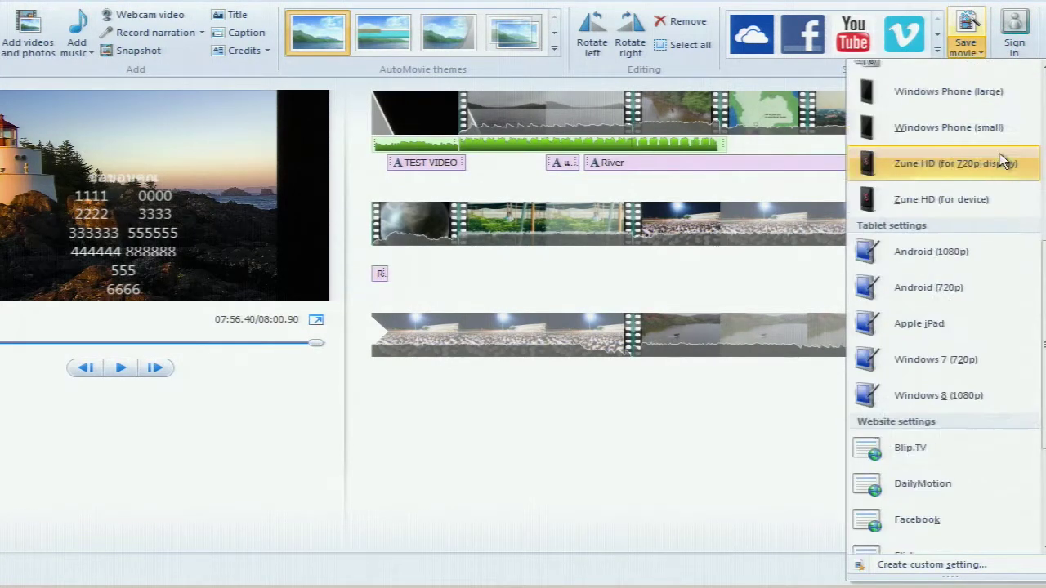
{"action": "scroll", "coordinate": [1001, 151], "scroll_direction": "up", "scroll_amount": 1}
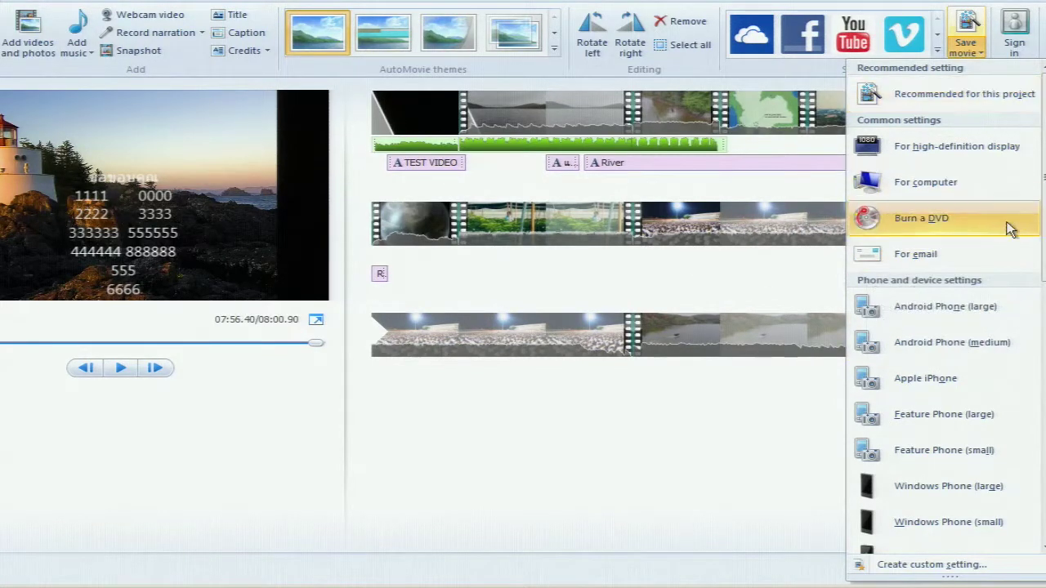
{"action": "scroll", "coordinate": [1009, 233], "scroll_direction": "down", "scroll_amount": 5}
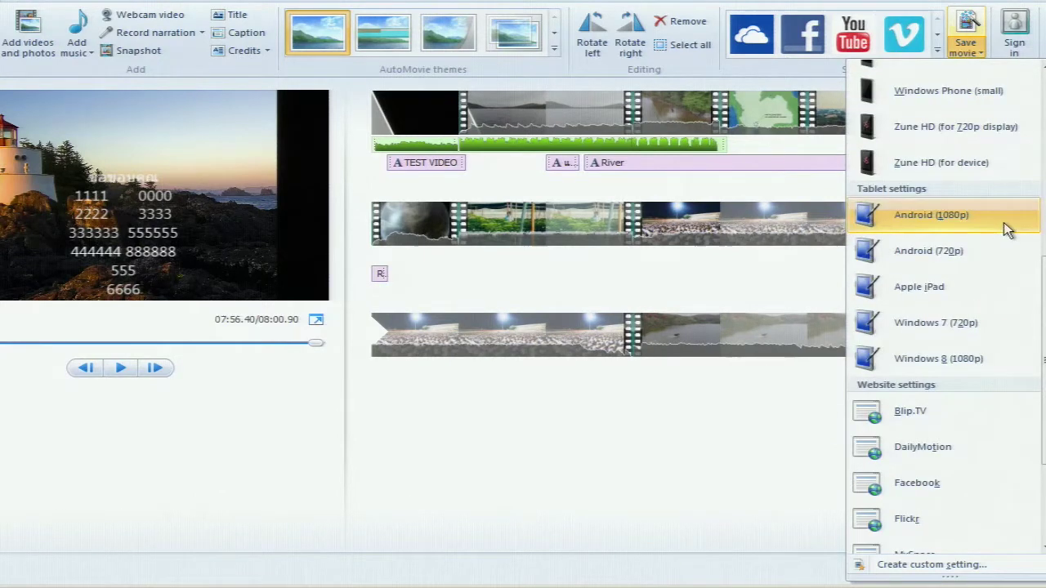
{"action": "scroll", "coordinate": [1003, 260], "scroll_direction": "up", "scroll_amount": 3}
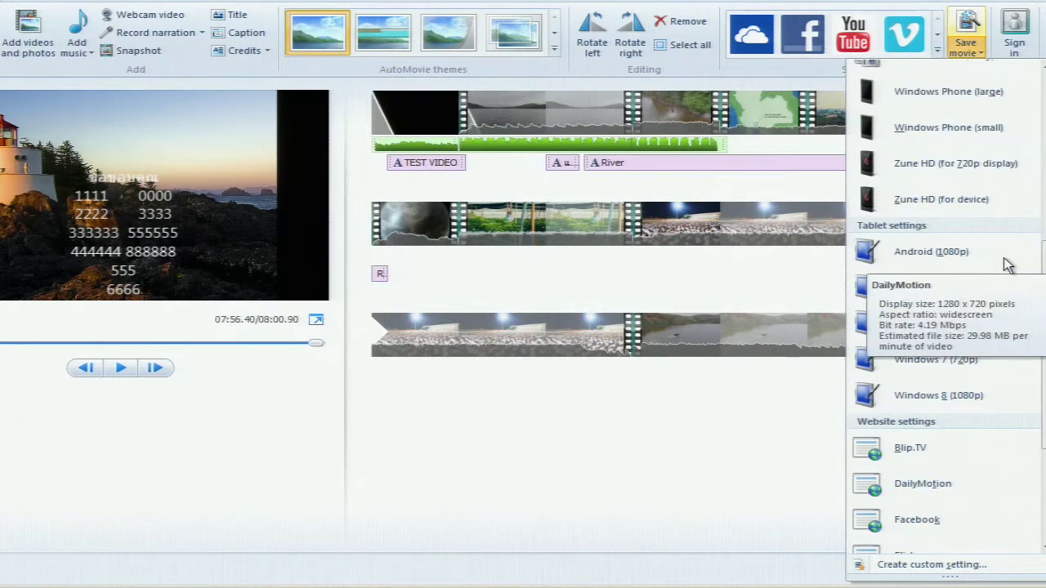
{"action": "scroll", "coordinate": [1003, 258], "scroll_direction": "up", "scroll_amount": 5}
{"action": "scroll", "coordinate": [1002, 258], "scroll_direction": "up", "scroll_amount": 2}
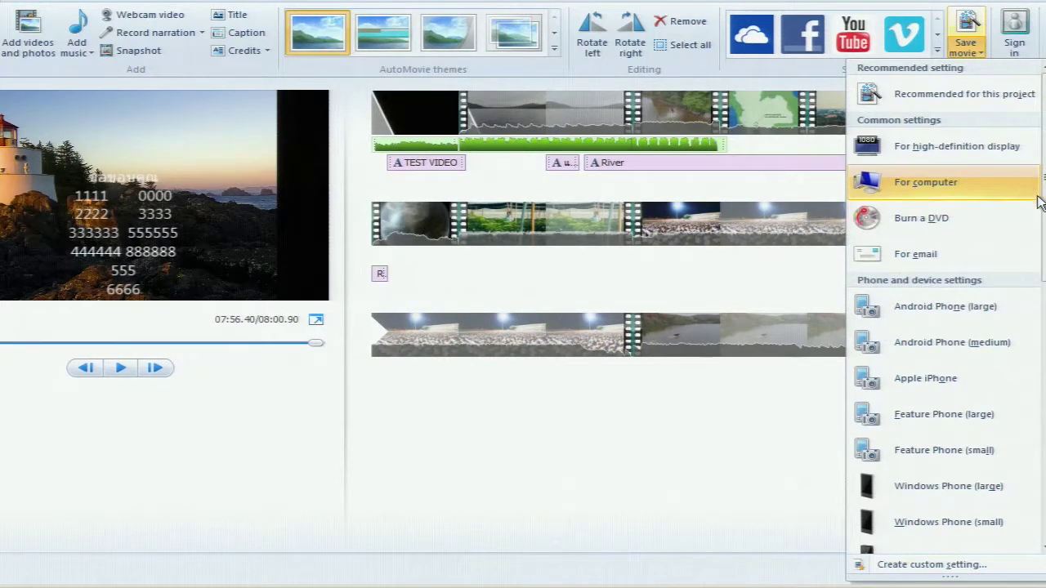
{"action": "left_click", "coordinate": [1010, 190]}
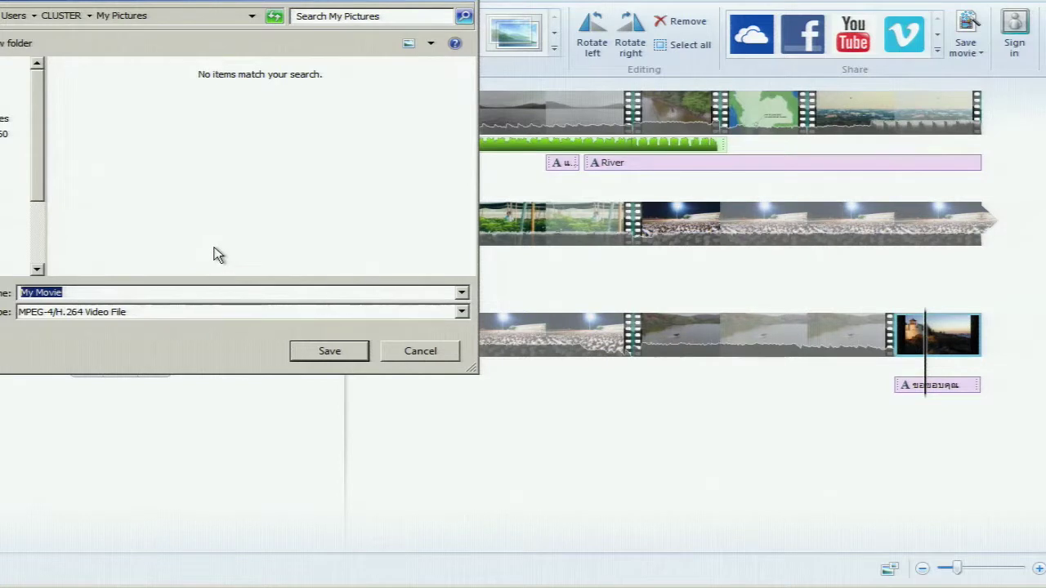
{"action": "left_click", "coordinate": [420, 350]}
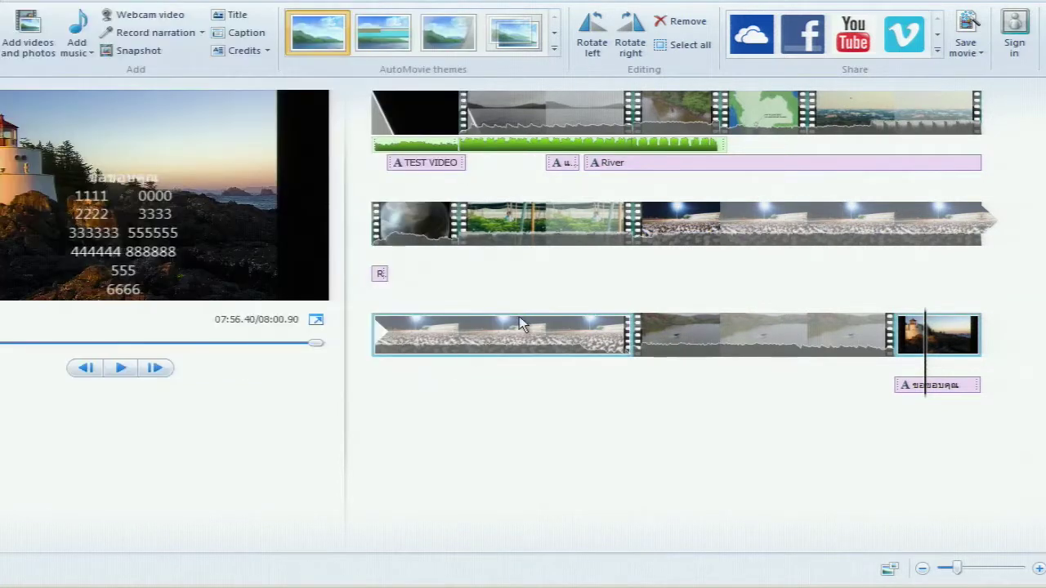
{"action": "left_click", "coordinate": [974, 54]}
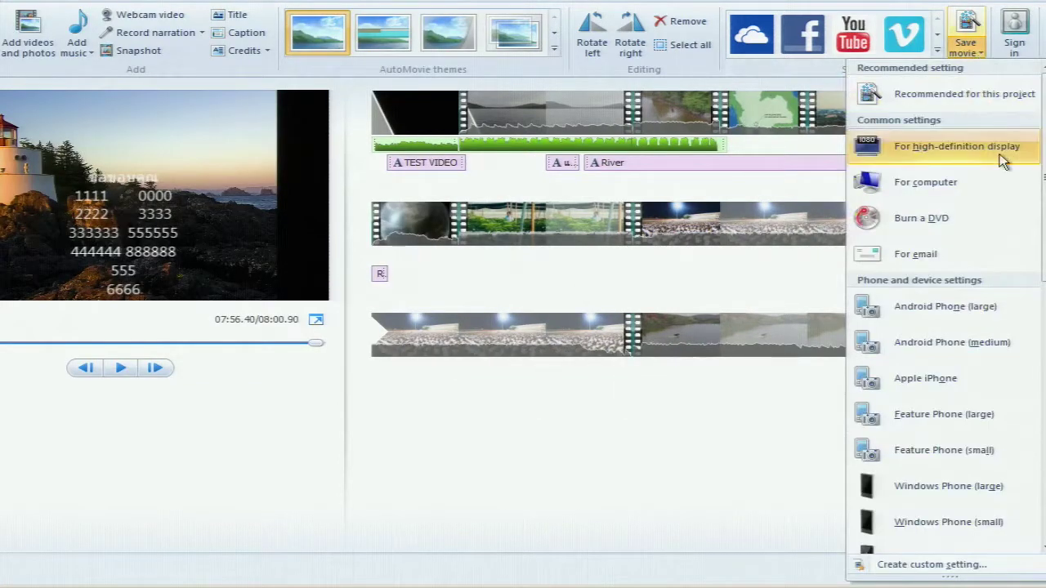
{"action": "left_click", "coordinate": [972, 31]}
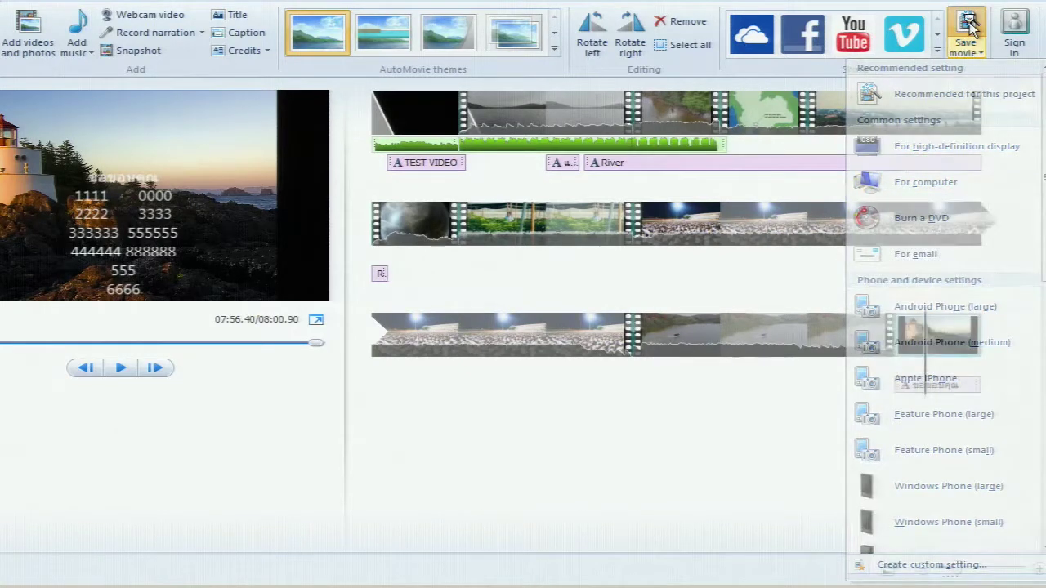
{"action": "left_click", "coordinate": [456, 351]}
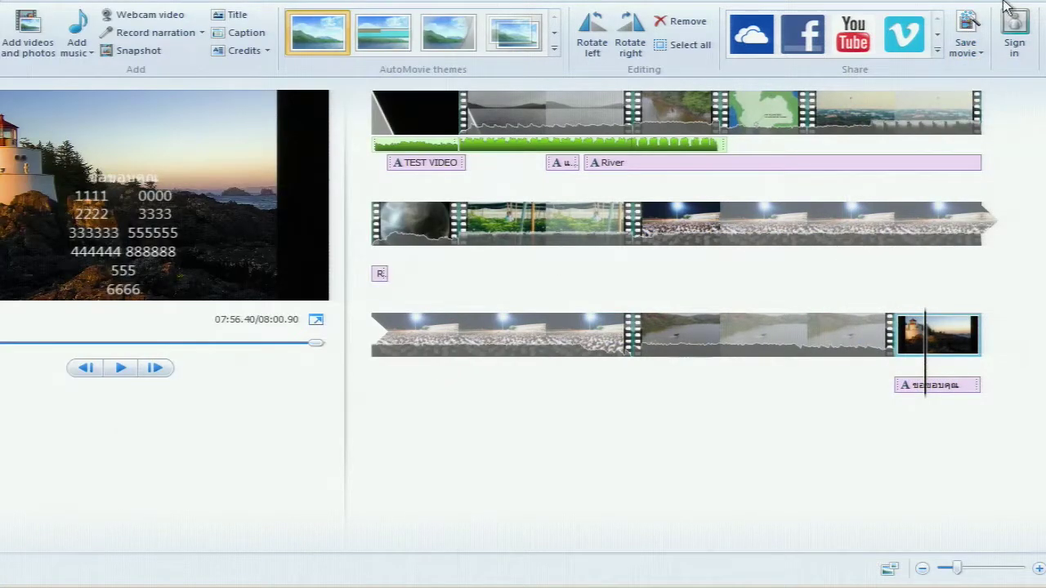
{"action": "left_click", "coordinate": [969, 23]}
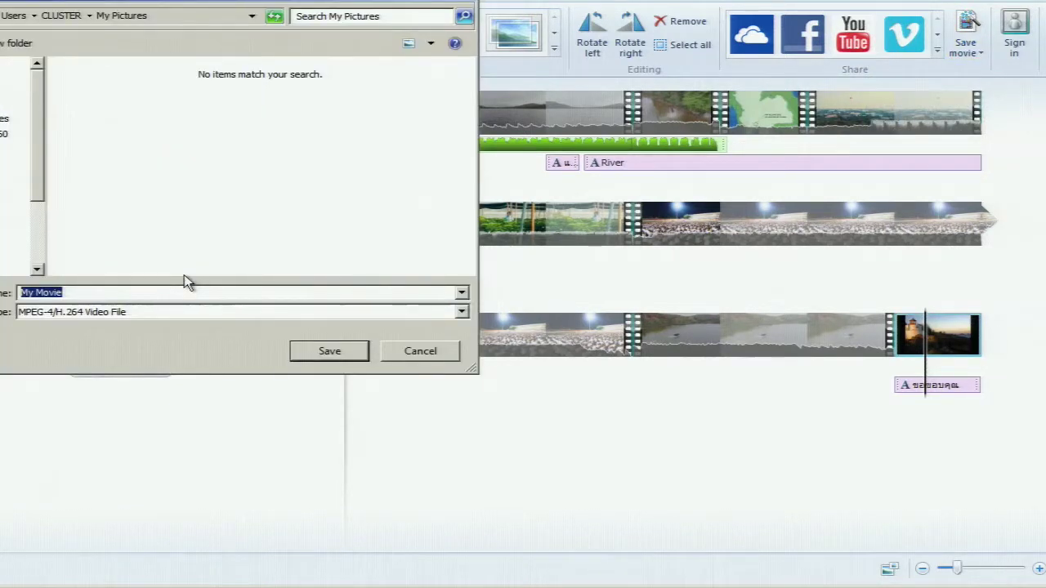
Save the movie as 'Testvideo' in MPEG-4/H.264 format to the Videos library
{"action": "type", "text": "Test"}
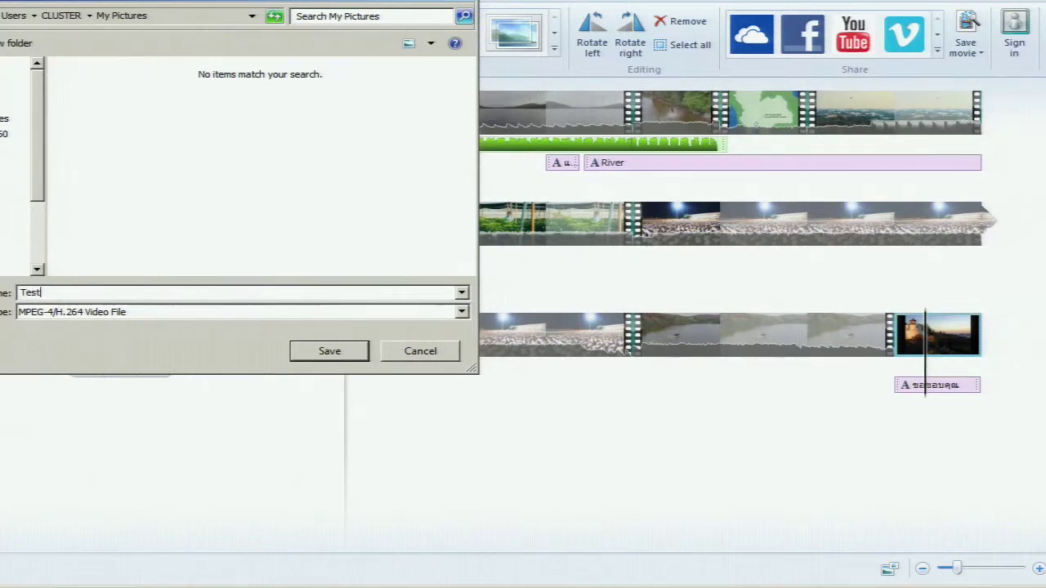
{"action": "type", "text": "video"}
{"action": "left_click", "coordinate": [14, 86]}
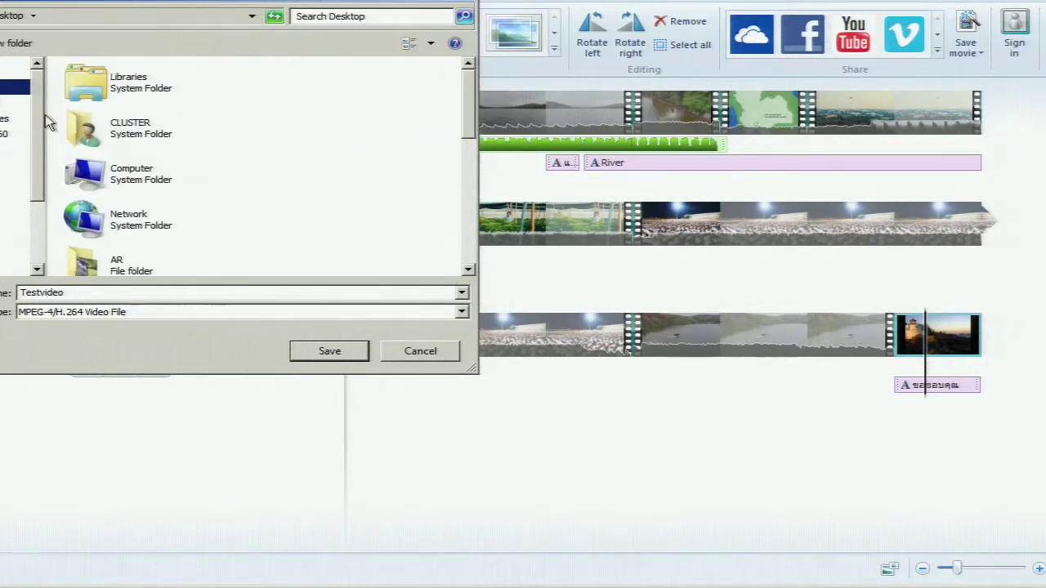
{"action": "left_click", "coordinate": [15, 242]}
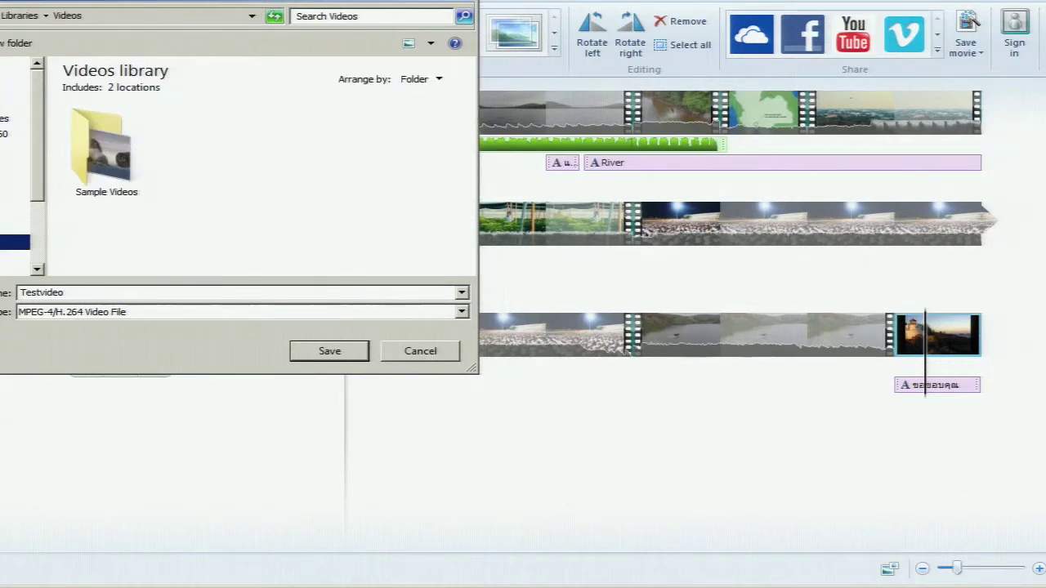
{"action": "left_click", "coordinate": [330, 351]}
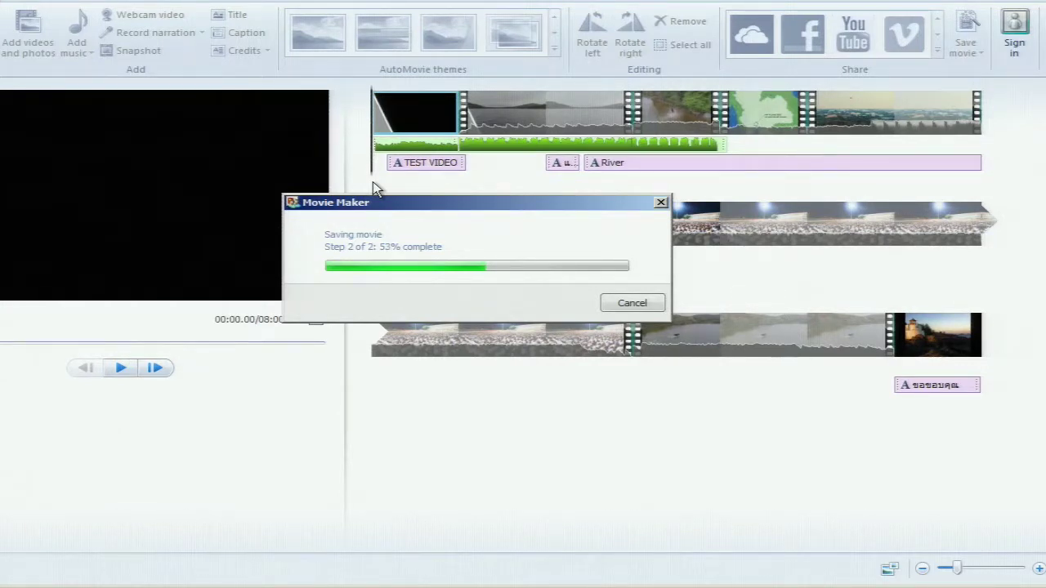
Show the open Chrome windows from the taskbar while the movie export runs
{"action": "left_click", "coordinate": [62, 584]}
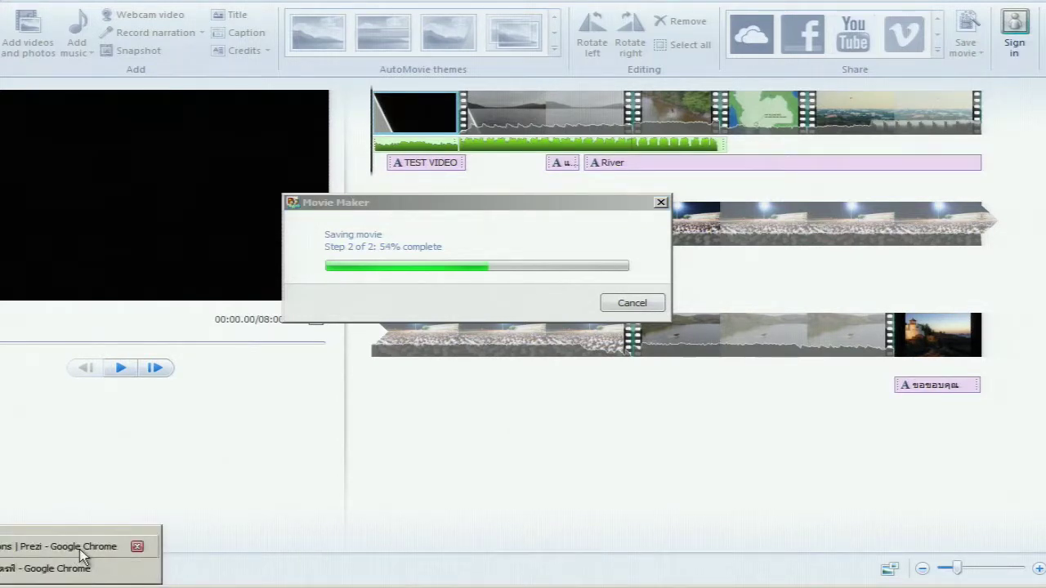
{"action": "left_click", "coordinate": [82, 567]}
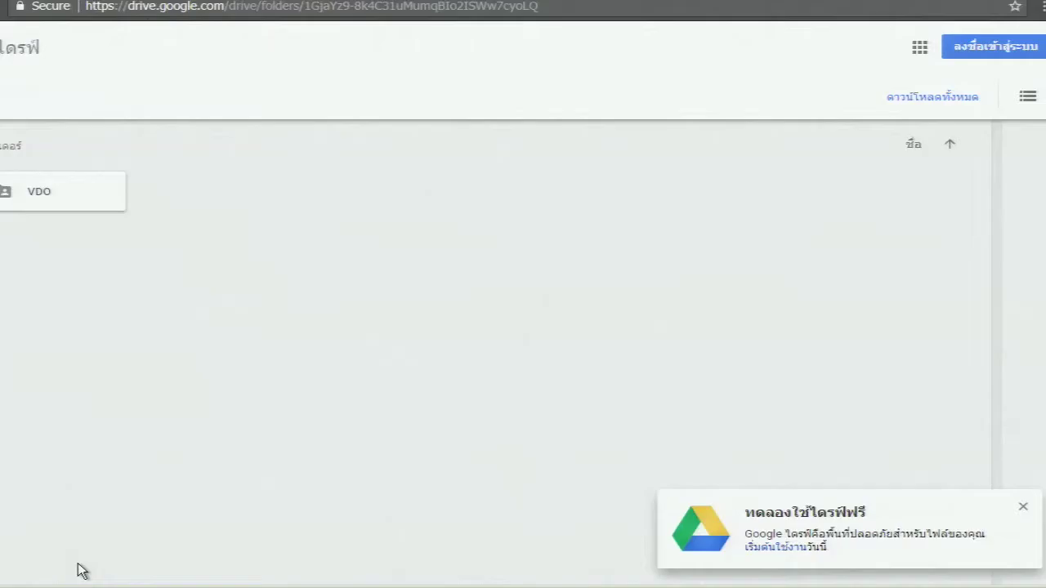
{"action": "key", "text": "ctrl+shift+n"}
{"action": "type", "text": "www.gprocurement.go.th"}
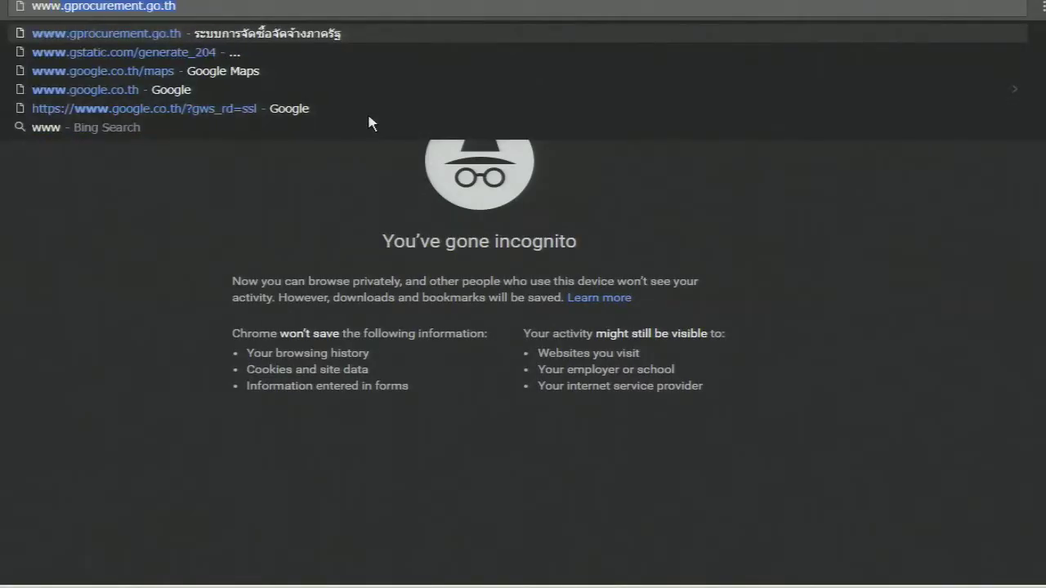
{"action": "key", "text": "Return"}
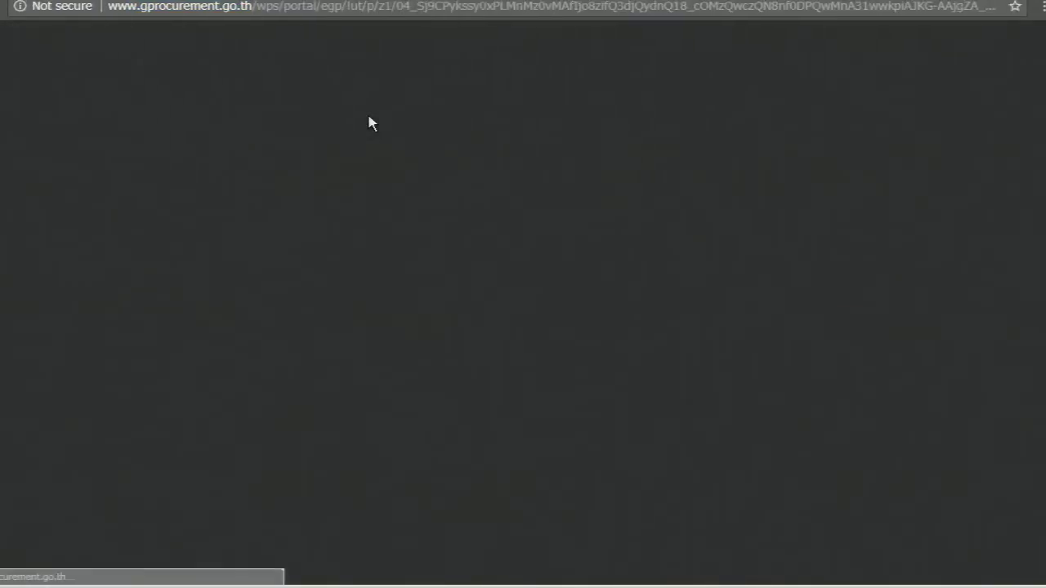
{"action": "key", "text": "ctrl+w"}
{"action": "key", "text": "ctrl+shift+n"}
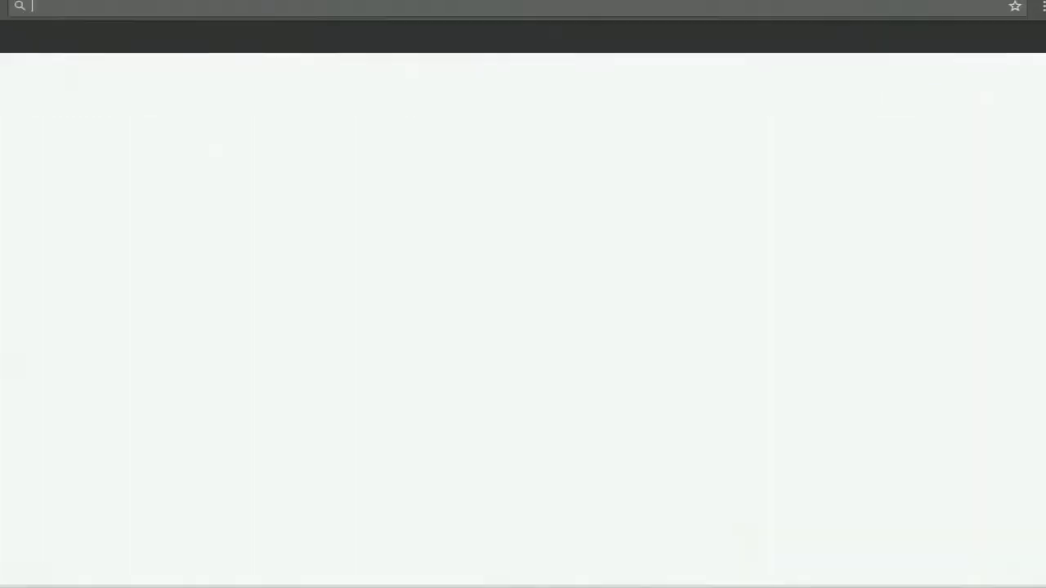
{"action": "type", "text": "www"}
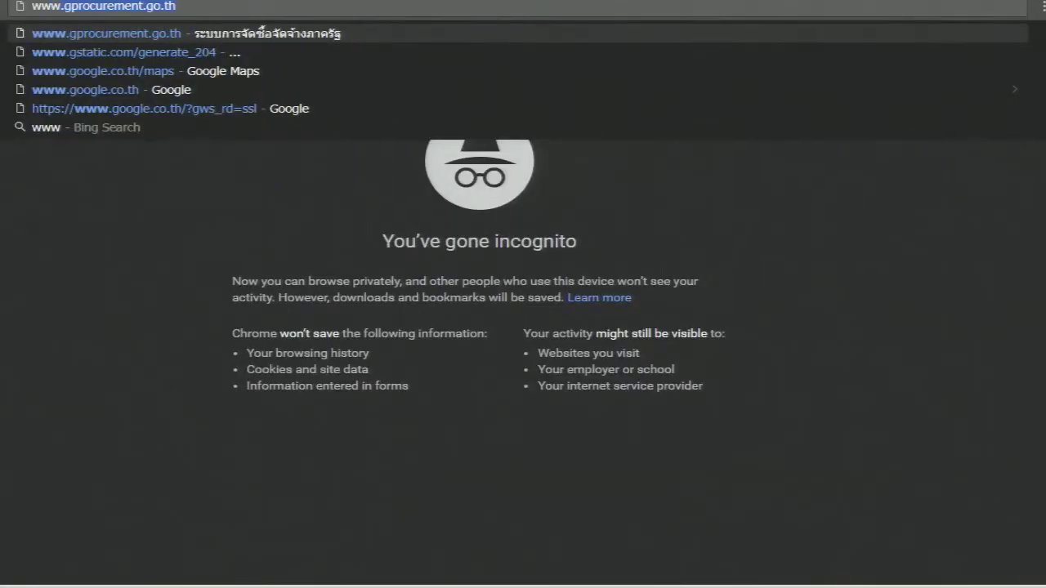
{"action": "type", "text": ".youtube.com"}
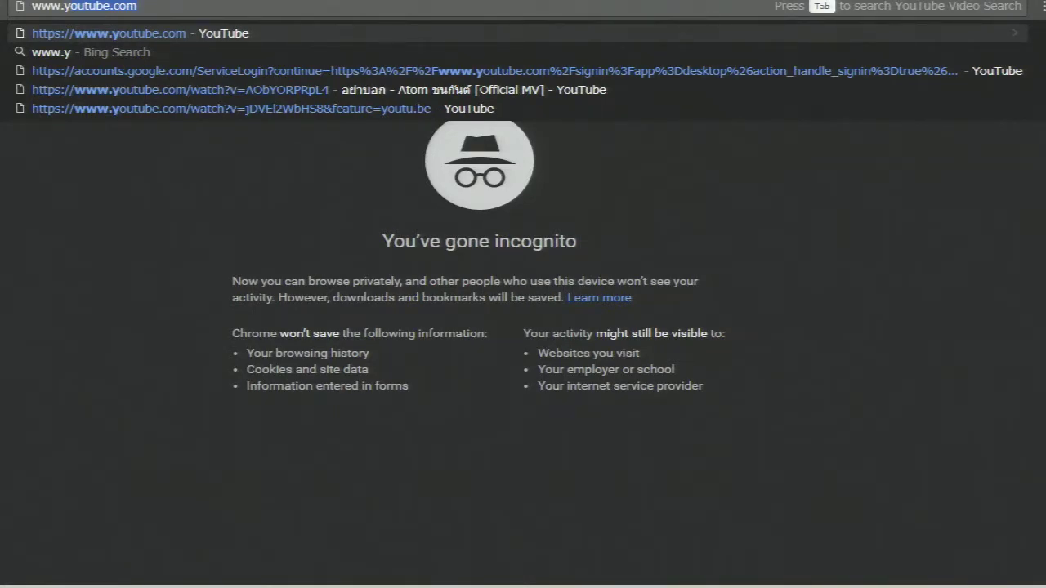
{"action": "key", "text": "Return"}
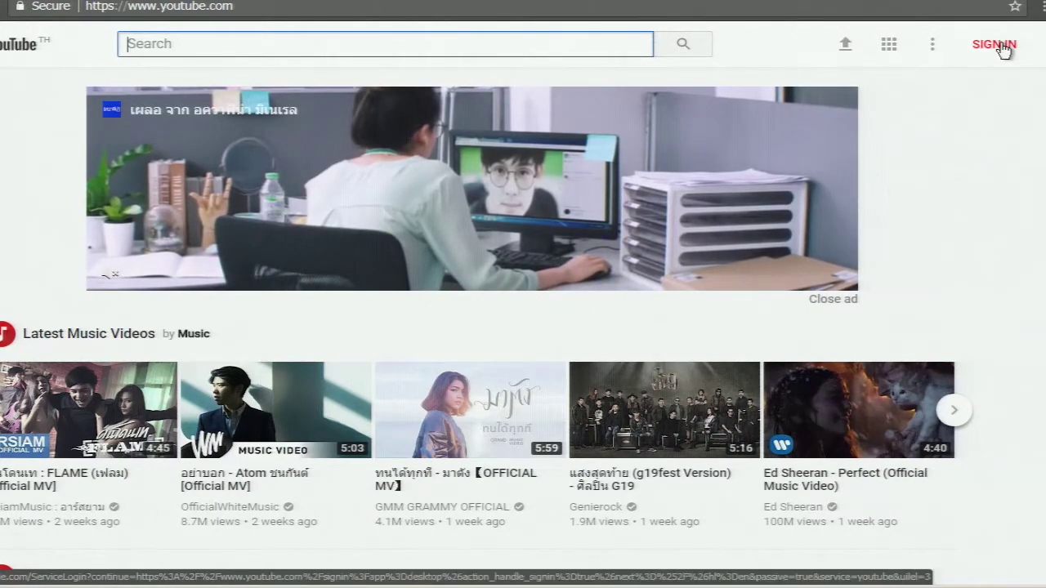
Start signing in to YouTube to reach the Google sign-in page
{"action": "left_click", "coordinate": [1002, 47]}
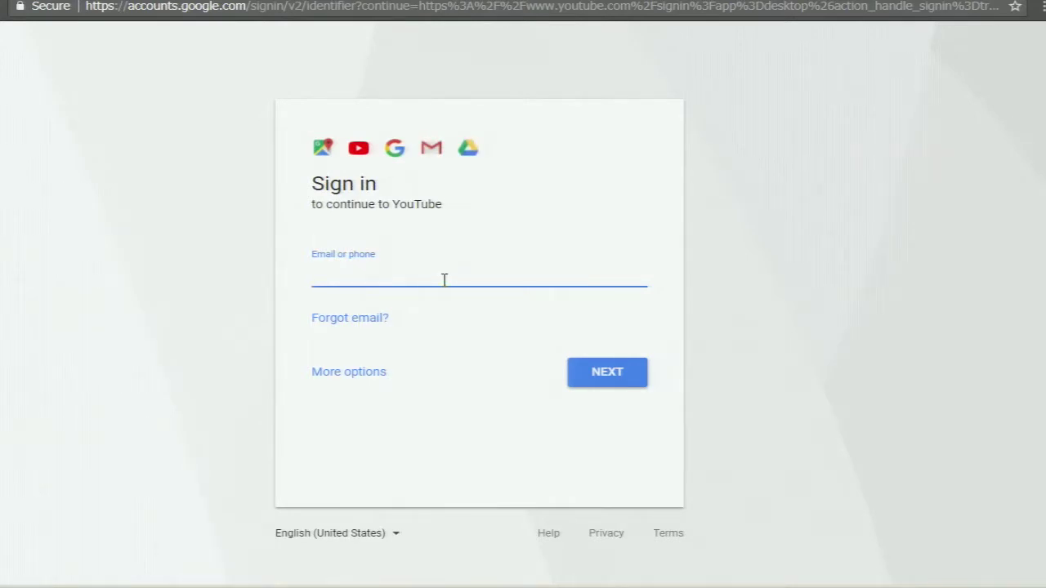
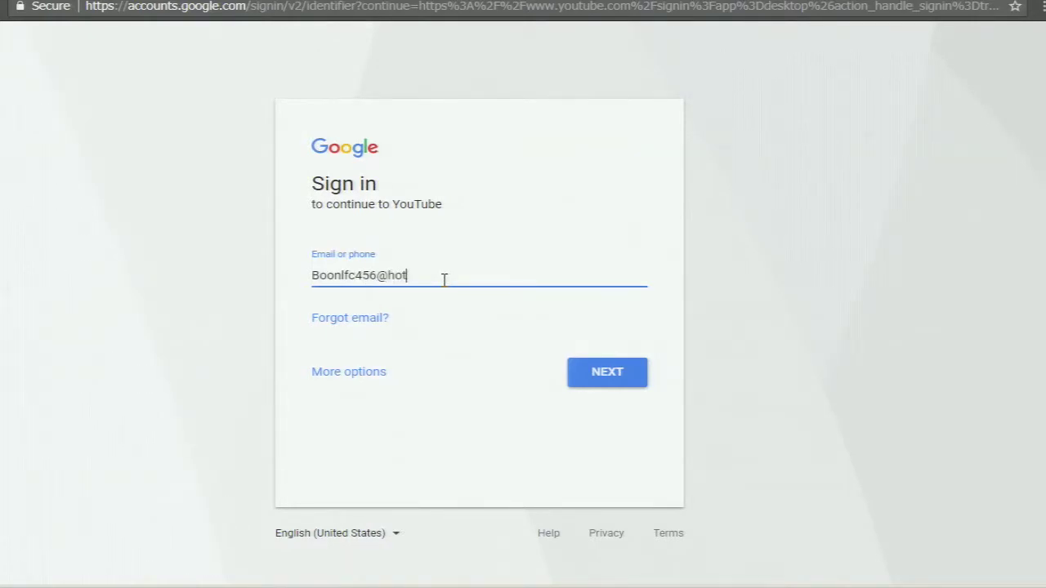
Enter the Google account's e-mail address, correcting typos, and submit it
{"action": "key", "text": "Return"}
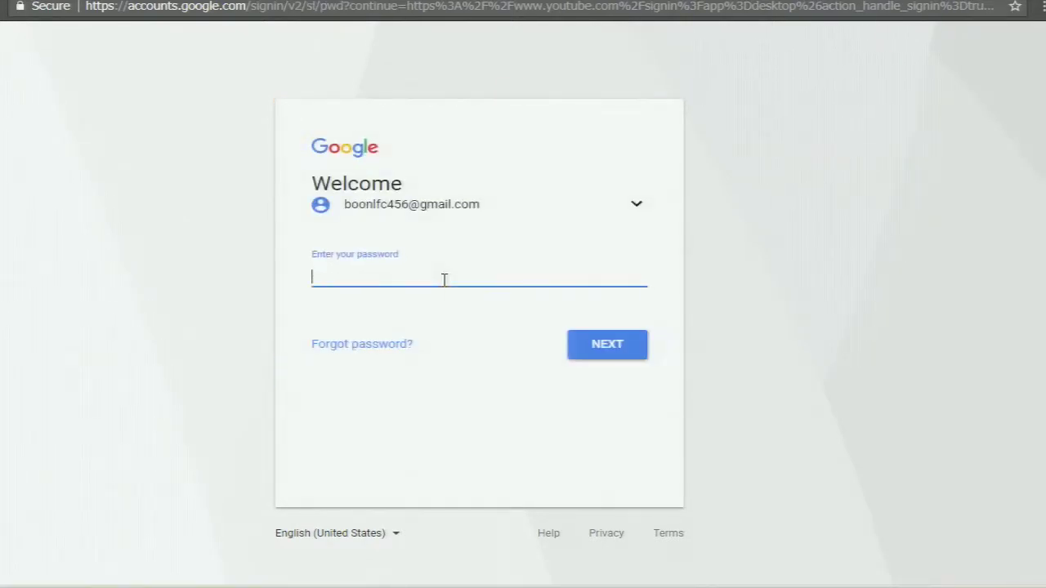
Enter the account password, retyping it after mistakes, and finish signing in
{"action": "type", "text": "•••••"}
{"action": "key", "text": "BackSpace"}
{"action": "type", "text": "•••••••••••"}
{"action": "key", "text": "BackSpace"}
{"action": "key", "text": "BackSpace"}
{"action": "key", "text": "BackSpace"}
{"action": "key", "text": "BackSpace"}
{"action": "key", "text": "BackSpace"}
{"action": "key", "text": "BackSpace"}
{"action": "key", "text": "BackSpace"}
{"action": "key", "text": "BackSpace"}
{"action": "key", "text": "BackSpace"}
{"action": "key", "text": "BackSpace"}
{"action": "key", "text": "BackSpace"}
{"action": "type", "text": "••••••••••••••"}
{"action": "key", "text": "Return"}
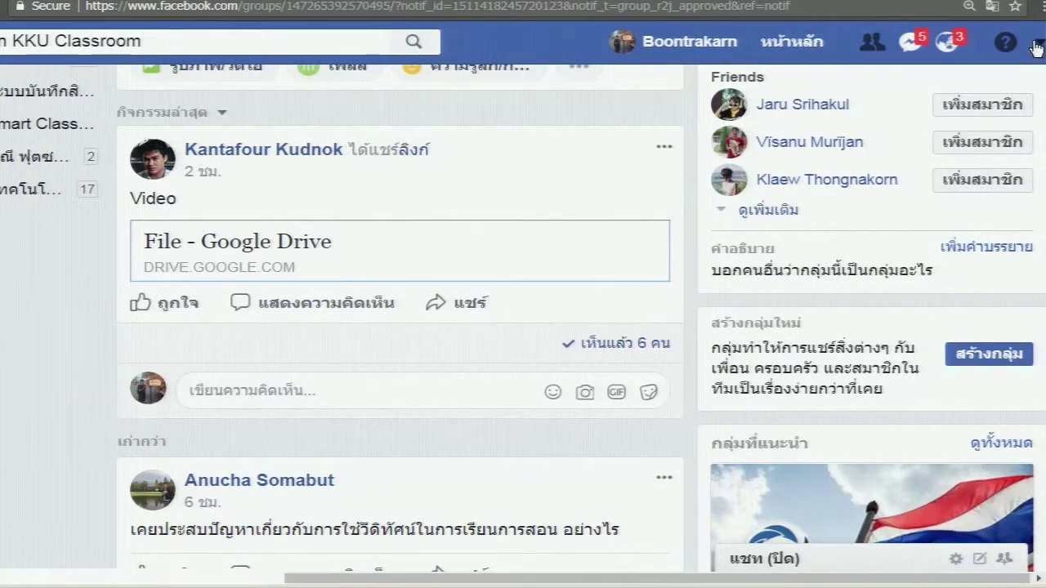
{"action": "left_click", "coordinate": [1037, 46]}
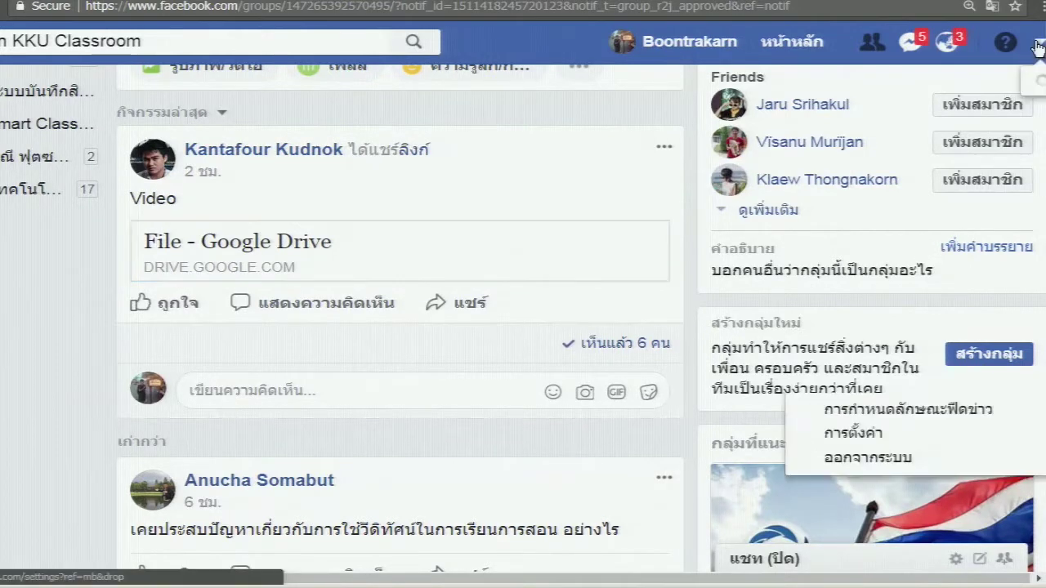
{"action": "left_click", "coordinate": [899, 433]}
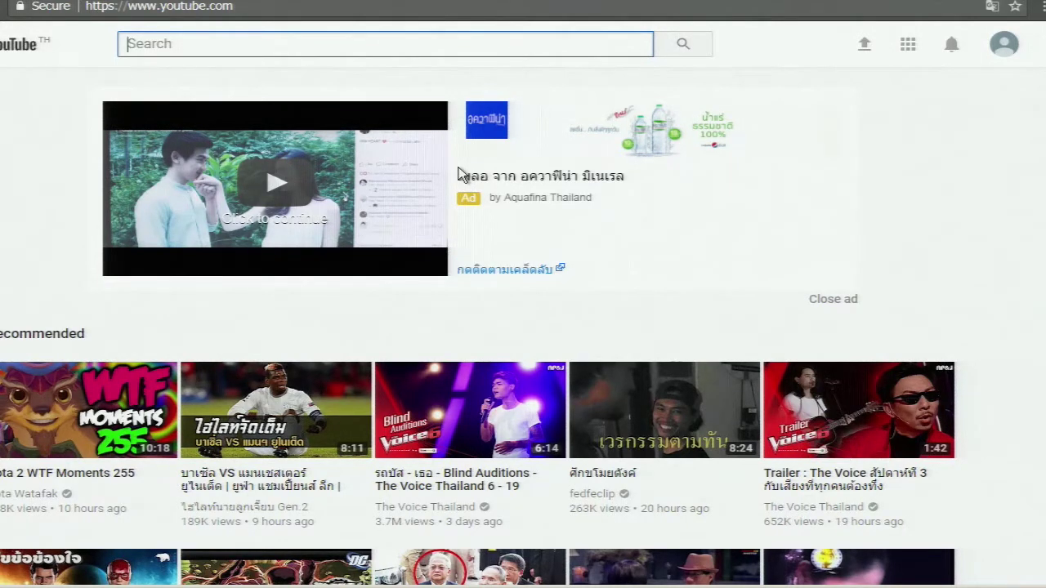
Go to My channel from the account menu, then open the video upload page
{"action": "left_click", "coordinate": [1010, 54]}
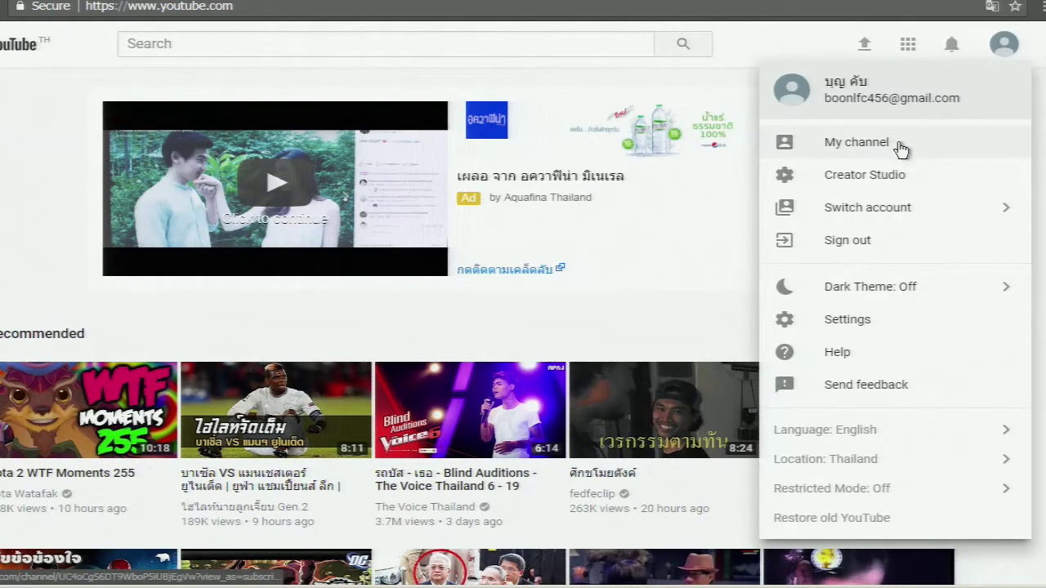
{"action": "left_click", "coordinate": [1007, 49]}
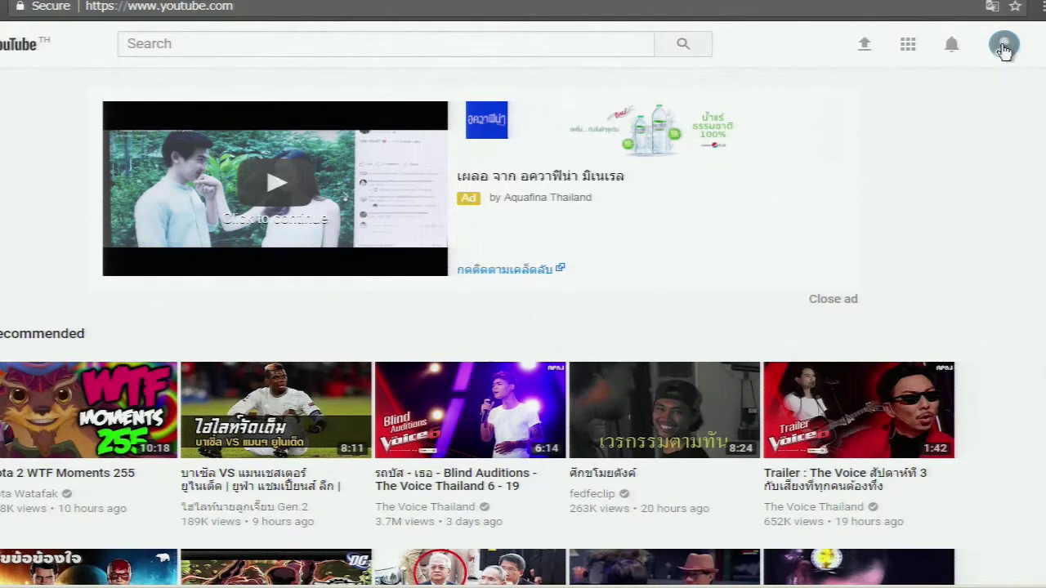
{"action": "left_click", "coordinate": [1004, 47]}
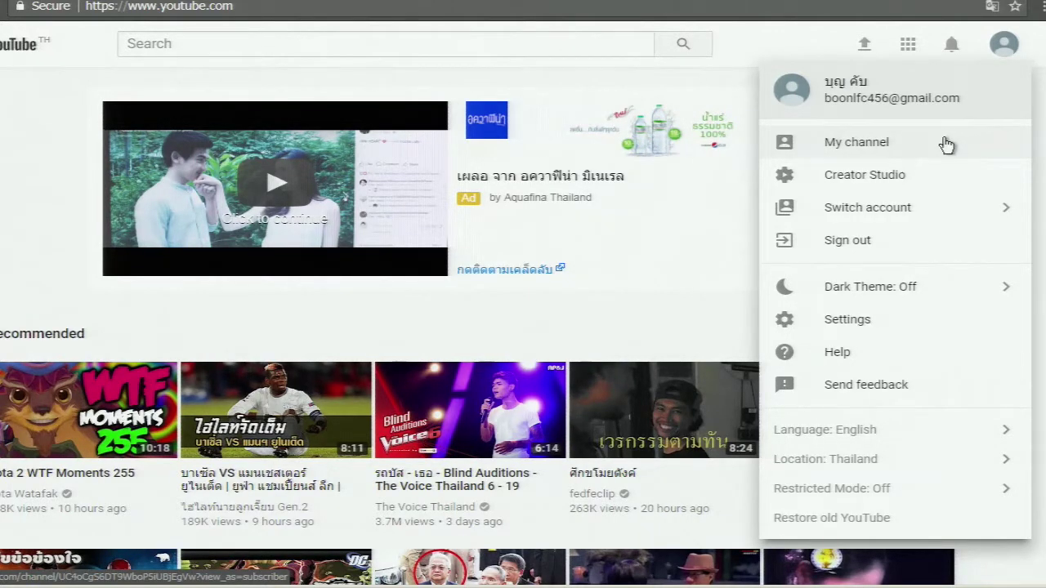
{"action": "left_click", "coordinate": [944, 144]}
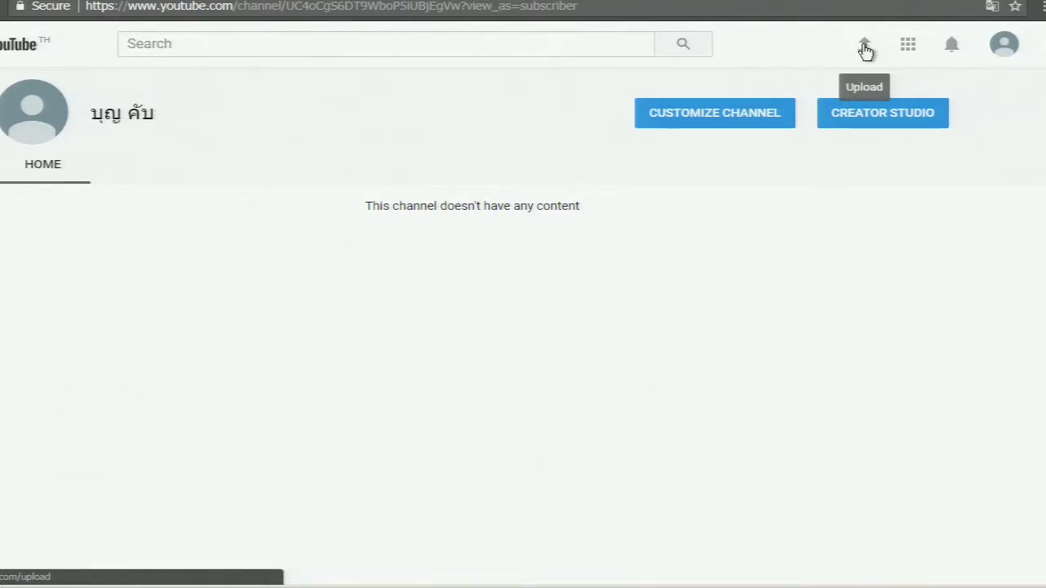
{"action": "left_click", "coordinate": [865, 46]}
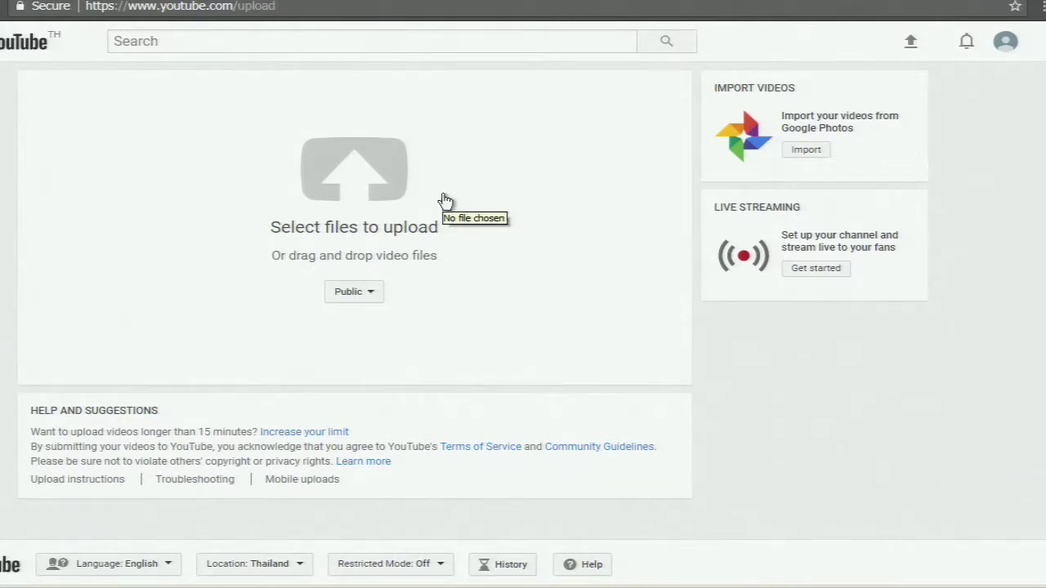
Change the upload privacy from Public to Private and bring up the video file chooser
{"action": "left_click", "coordinate": [348, 292]}
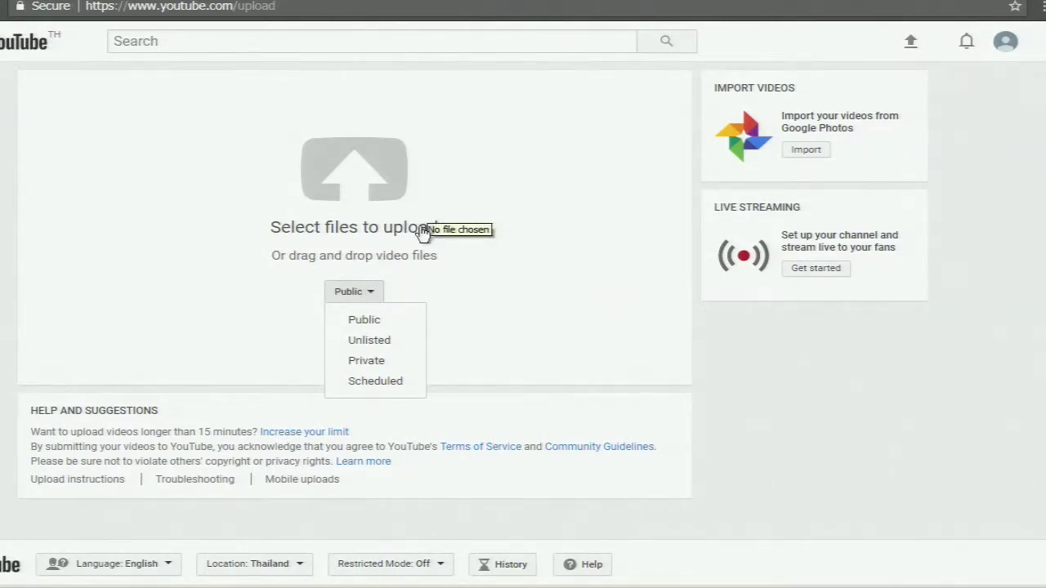
{"action": "left_click", "coordinate": [374, 294]}
{"action": "left_click", "coordinate": [374, 294]}
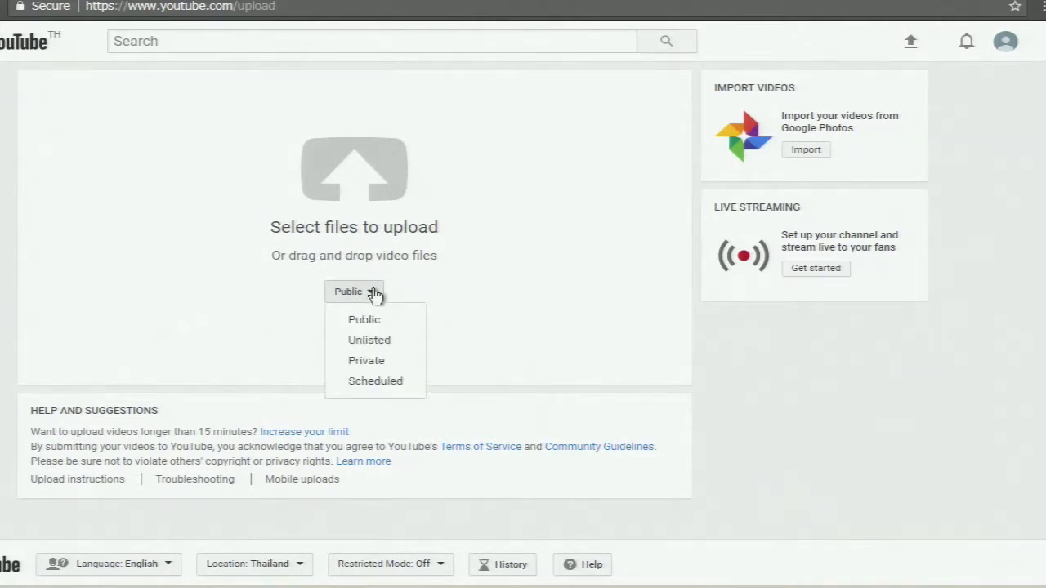
{"action": "left_click", "coordinate": [408, 364]}
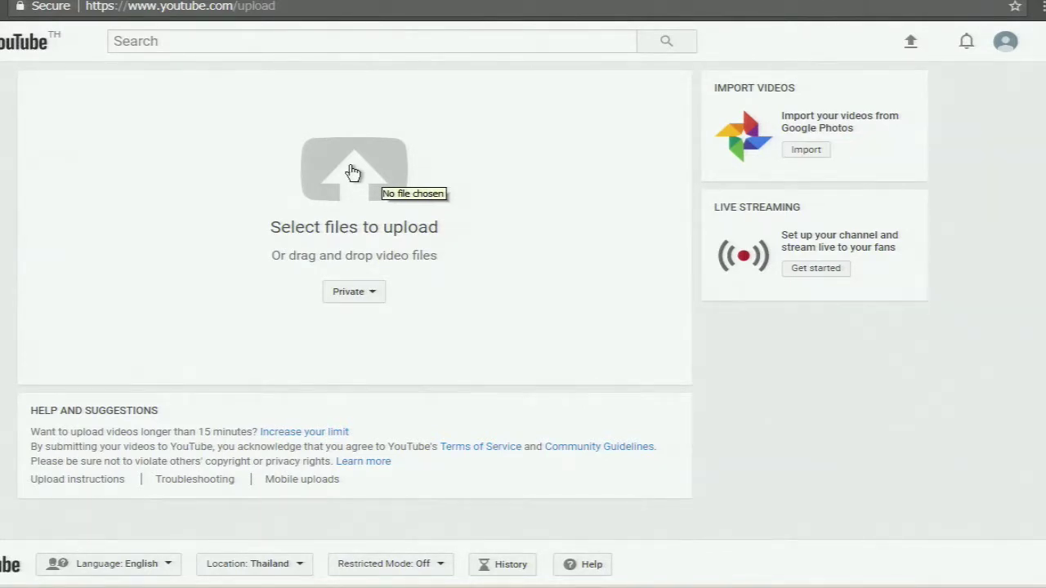
{"action": "left_click", "coordinate": [354, 172]}
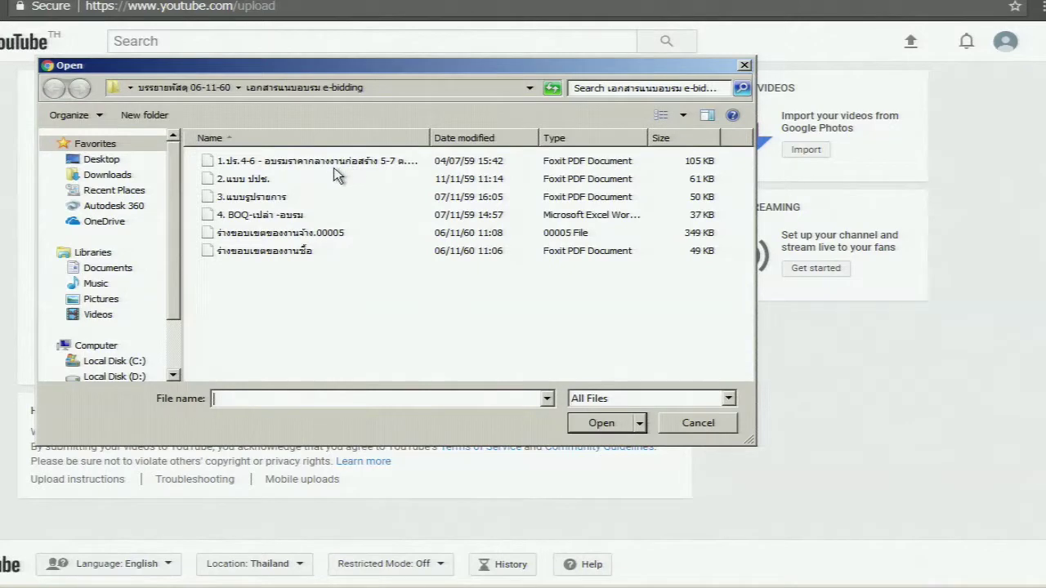
Pick Testvideo from the Videos library and start the private upload
{"action": "left_click_drag", "start_coordinate": [173, 187], "coordinate": [160, 247]}
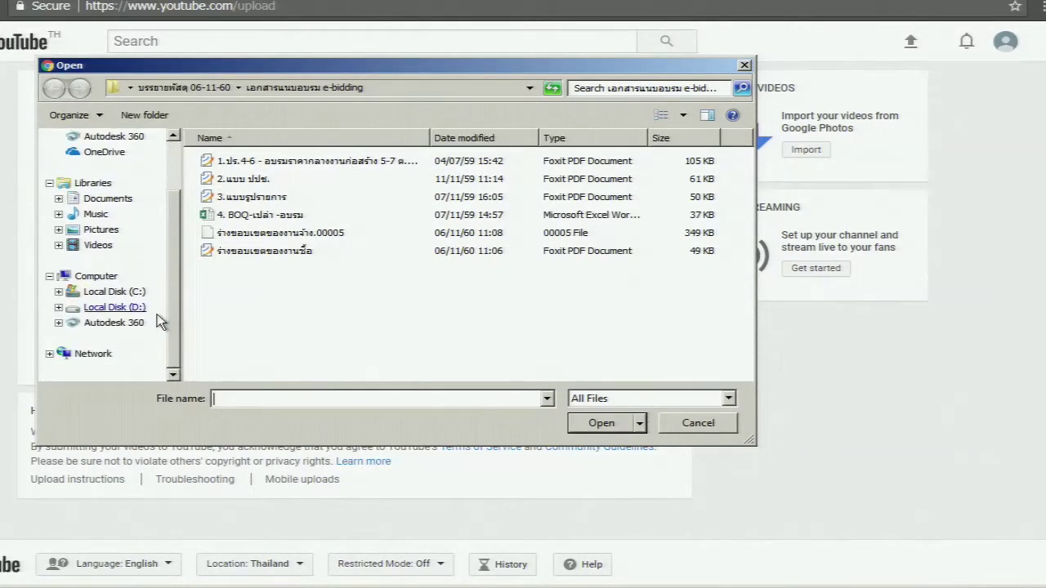
{"action": "left_click", "coordinate": [101, 250]}
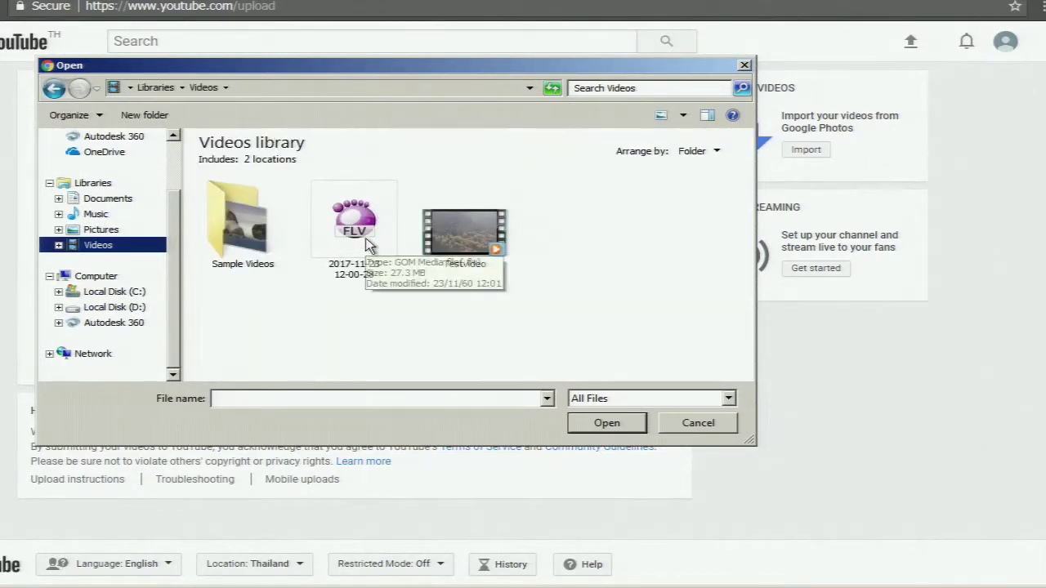
{"action": "left_click", "coordinate": [485, 235]}
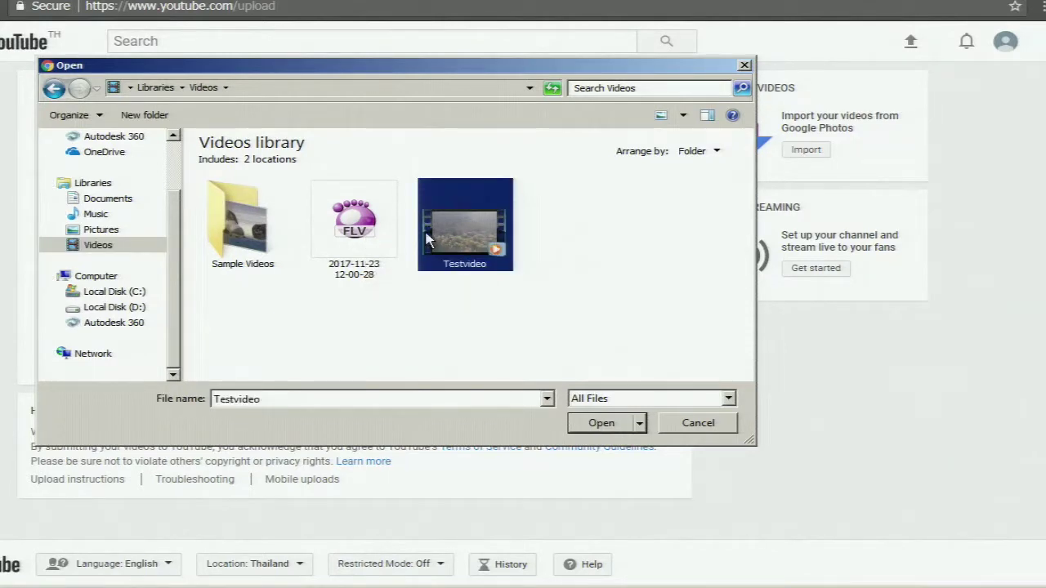
{"action": "left_click", "coordinate": [595, 425]}
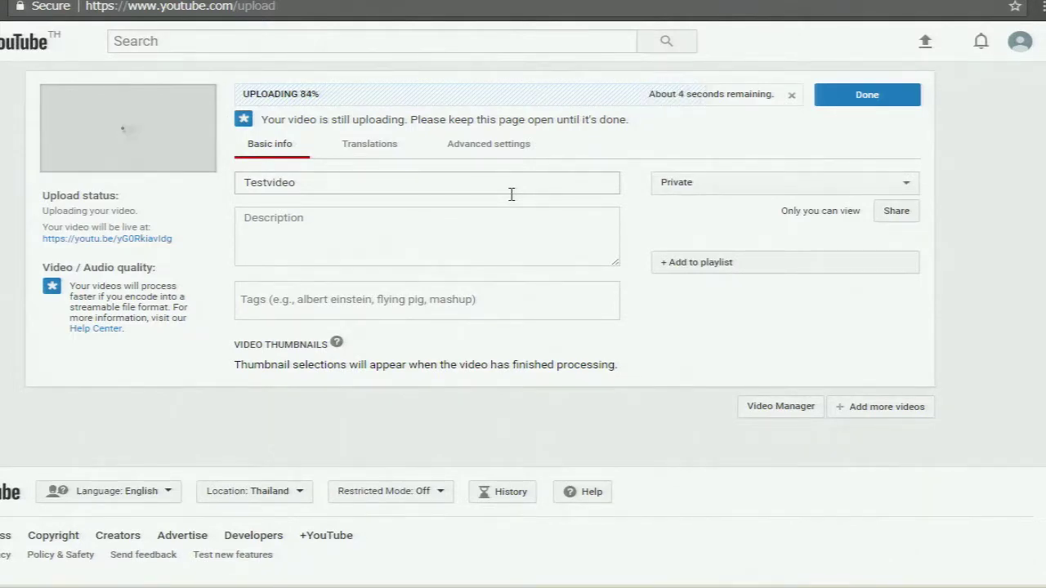
{"action": "left_click", "coordinate": [488, 145]}
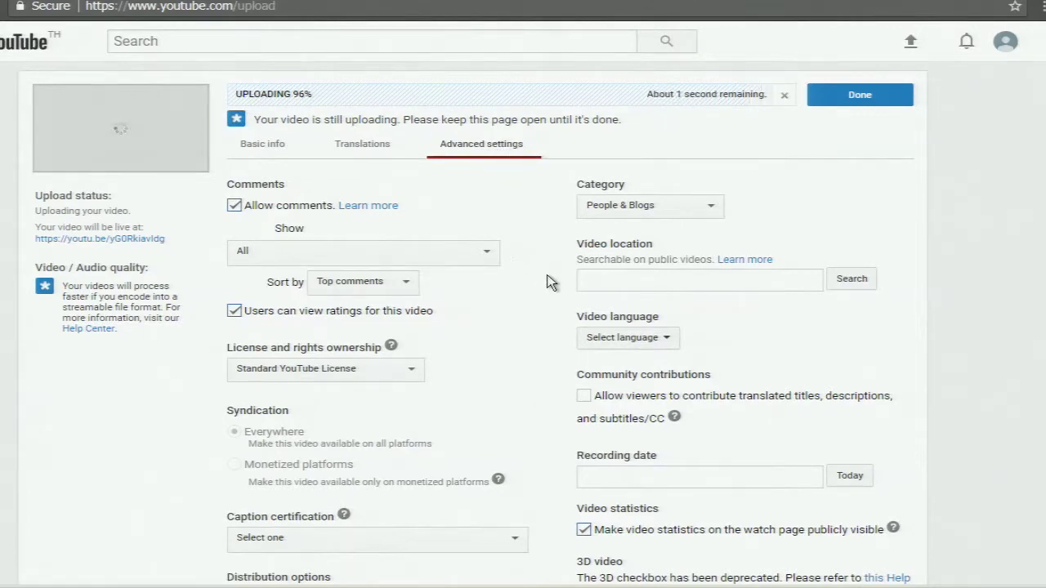
{"action": "scroll", "coordinate": [552, 274], "scroll_direction": "down", "scroll_amount": 3}
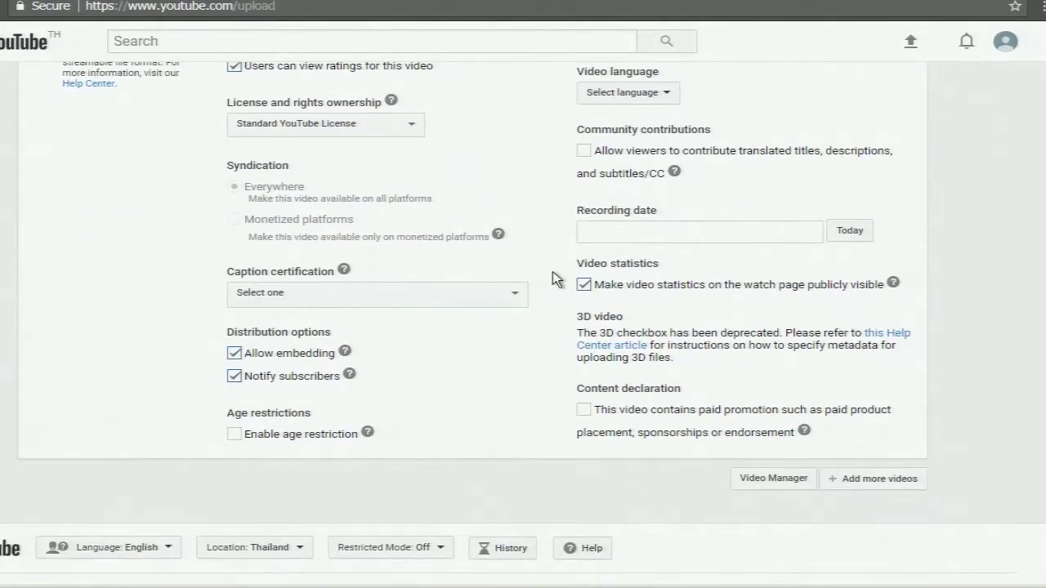
{"action": "scroll", "coordinate": [553, 274], "scroll_direction": "up", "scroll_amount": 2}
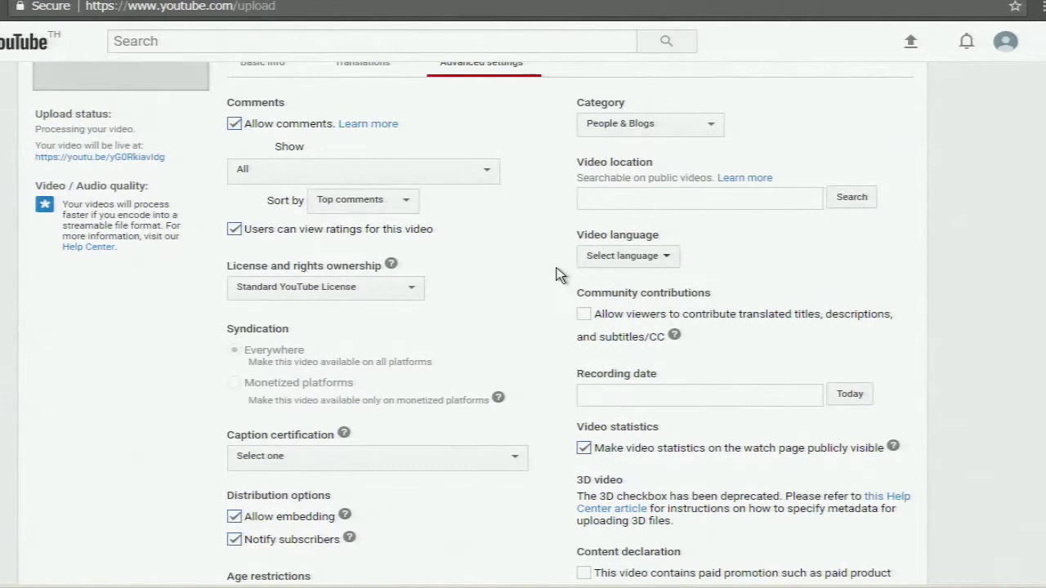
{"action": "left_click", "coordinate": [411, 286]}
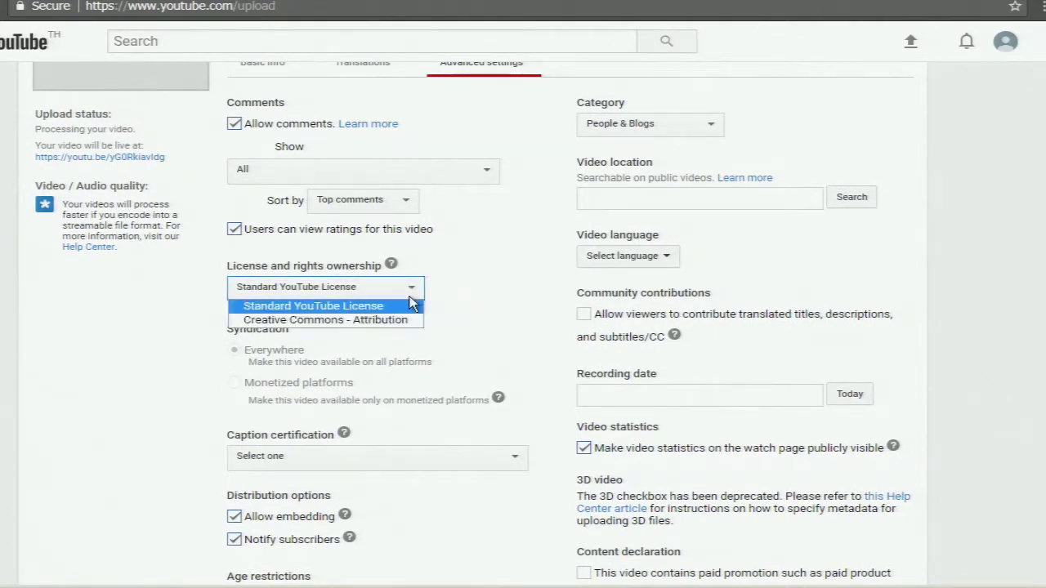
{"action": "left_click", "coordinate": [413, 296]}
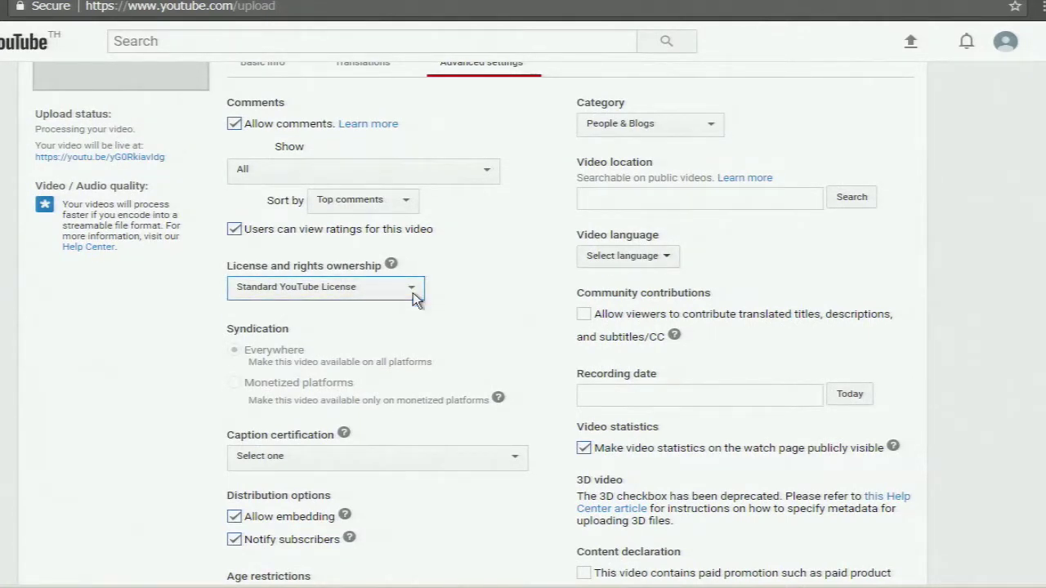
{"action": "scroll", "coordinate": [436, 279], "scroll_direction": "up", "scroll_amount": 1}
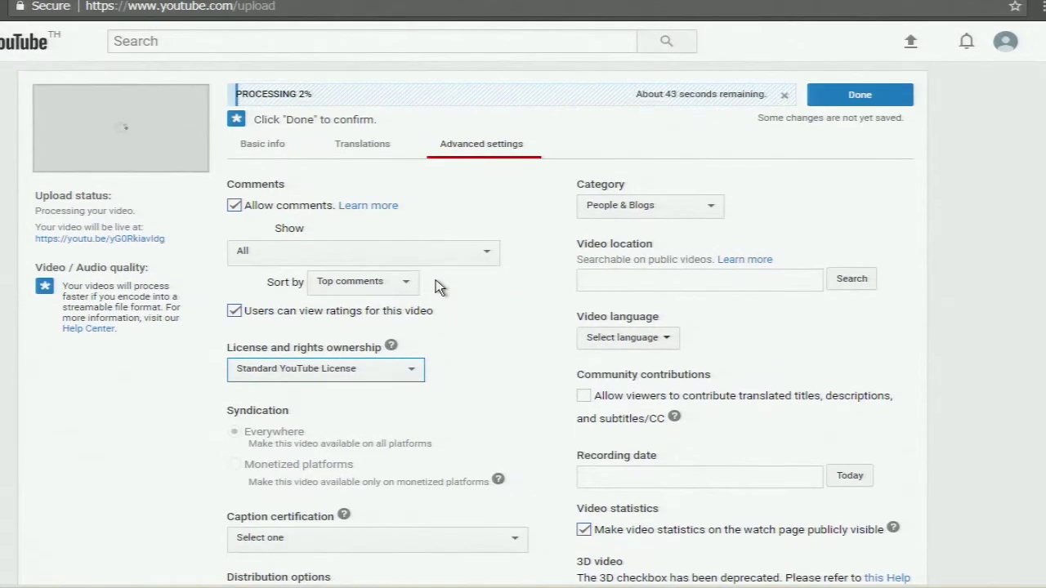
{"action": "left_click", "coordinate": [272, 147]}
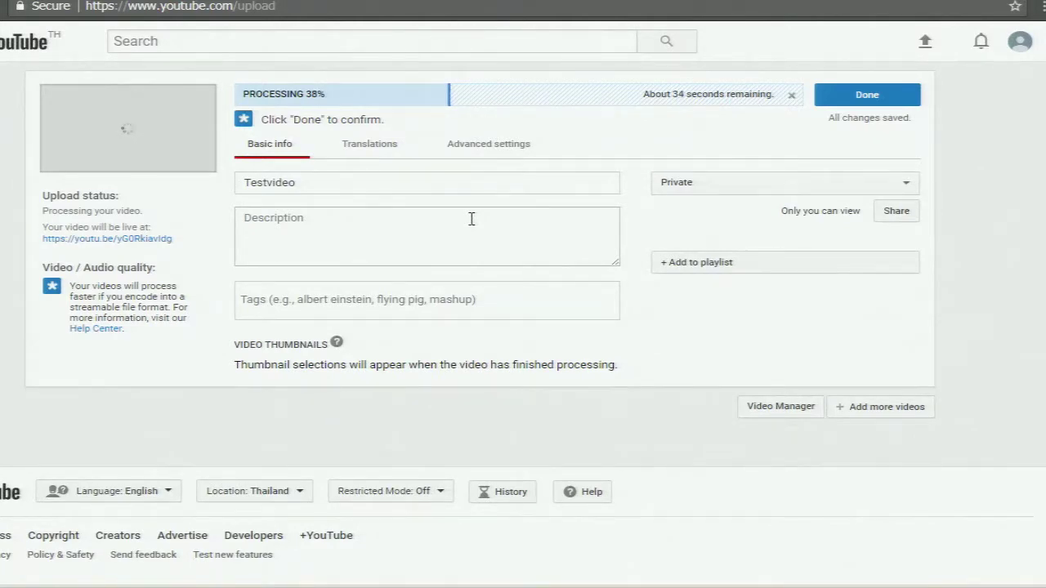
Enter the Thai description 'วิดีโอนี้เกี่ยวกับการศึกษา', fixing the misspelled last word
{"action": "left_click", "coordinate": [472, 219]}
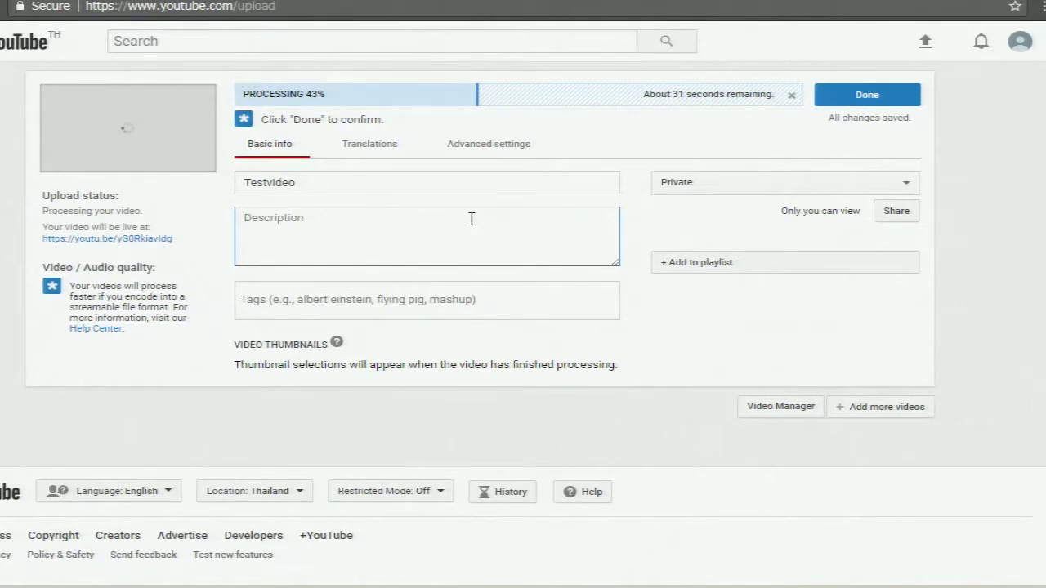
{"action": "type", "text": "ร"}
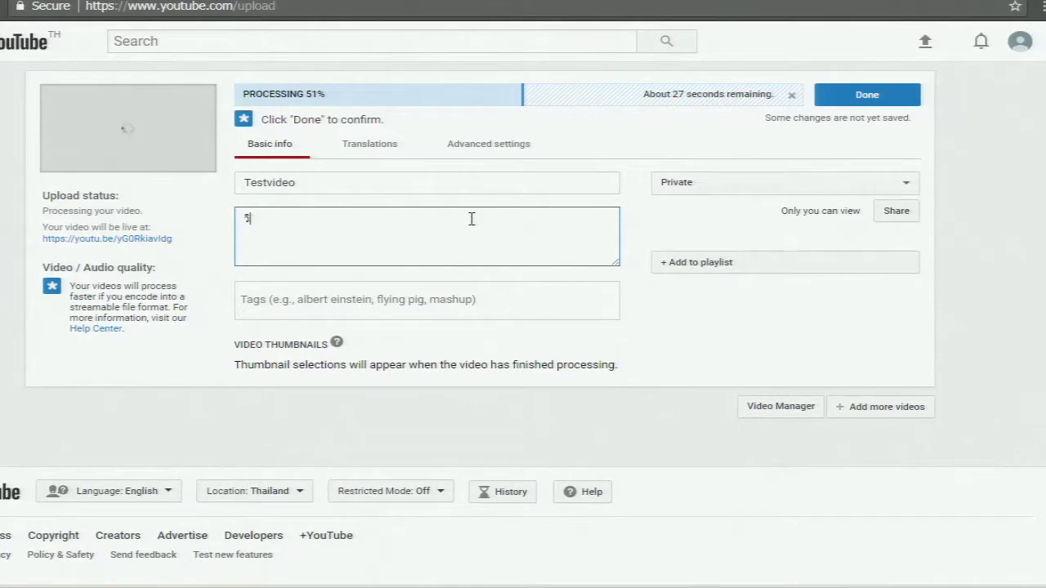
{"action": "type", "text": "ิดีโอนี้เกี่"}
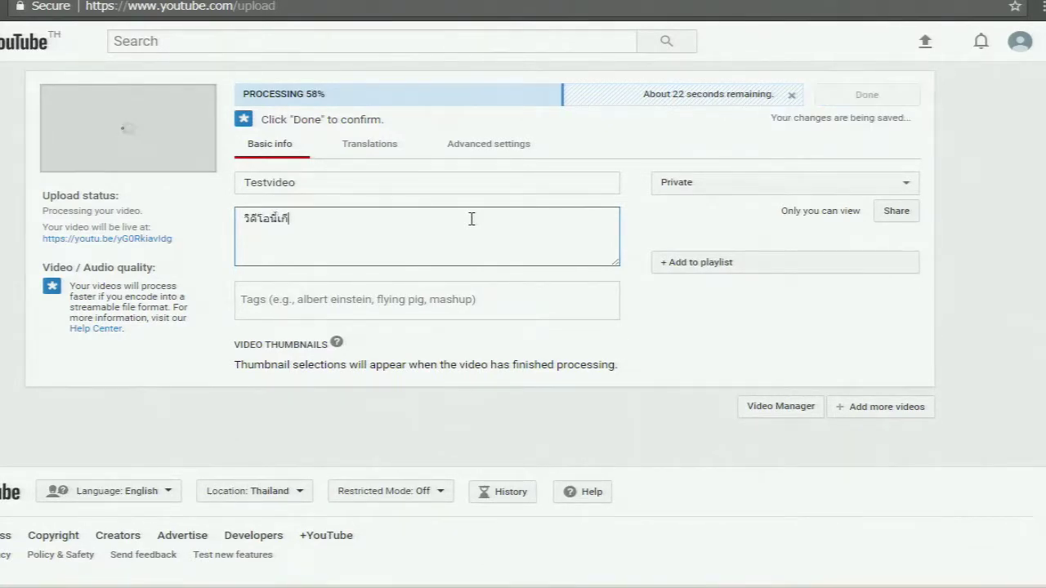
{"action": "type", "text": "ยวกับการศ"}
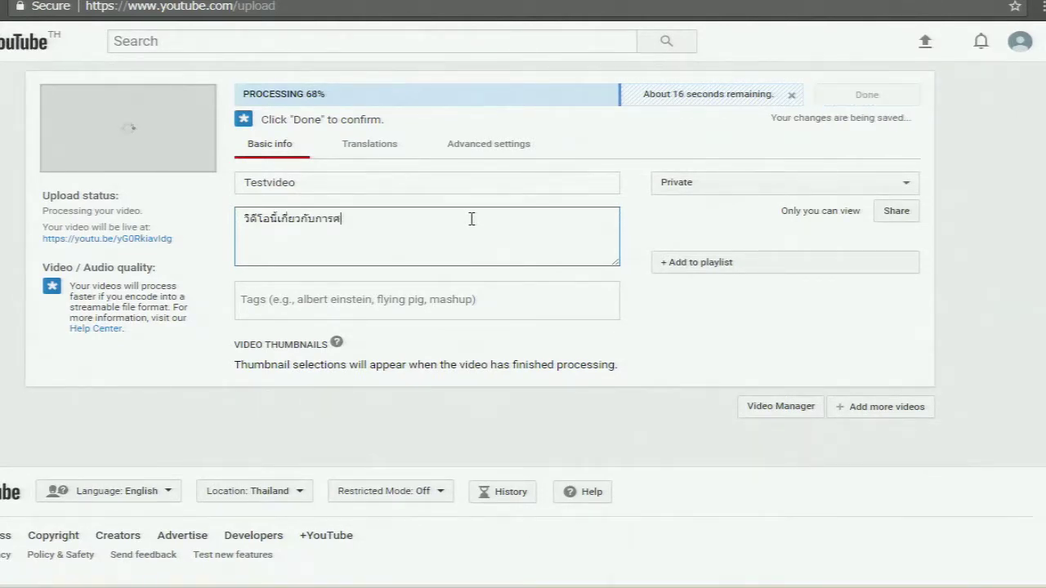
{"action": "type", "text": "ึกศส"}
{"action": "key", "text": "BackSpace"}
{"action": "key", "text": "BackSpace"}
{"action": "type", "text": "ษา"}
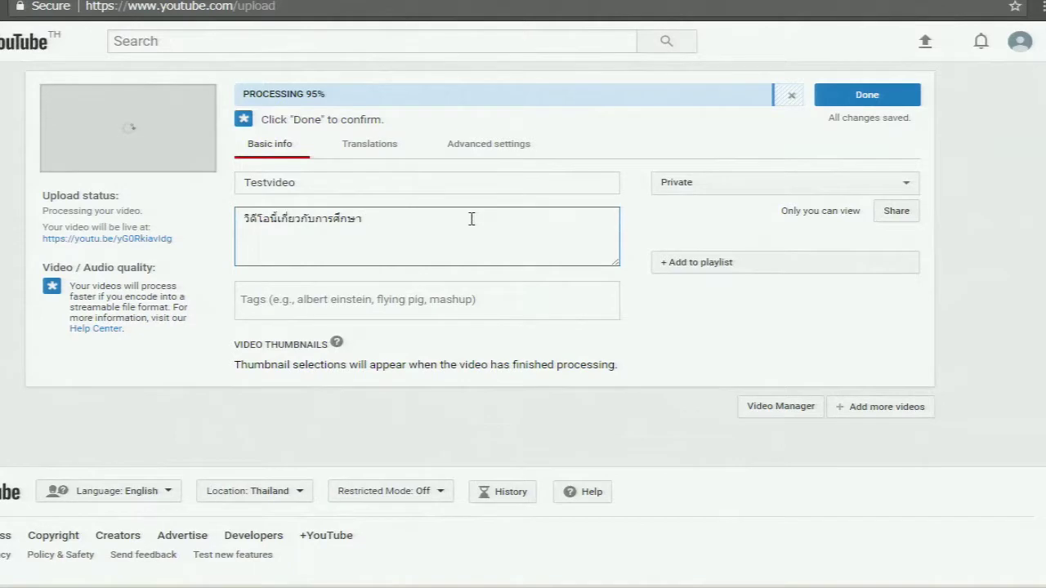
{"action": "left_click", "coordinate": [709, 184]}
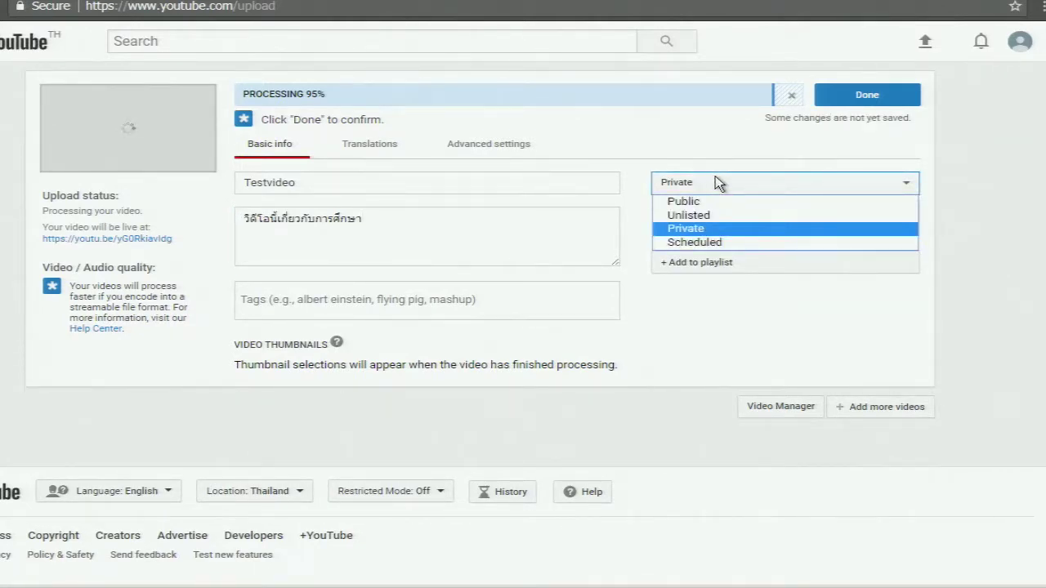
Keep Testvideo's privacy set to Private and wait for YouTube processing to finish
{"action": "left_click", "coordinate": [715, 176]}
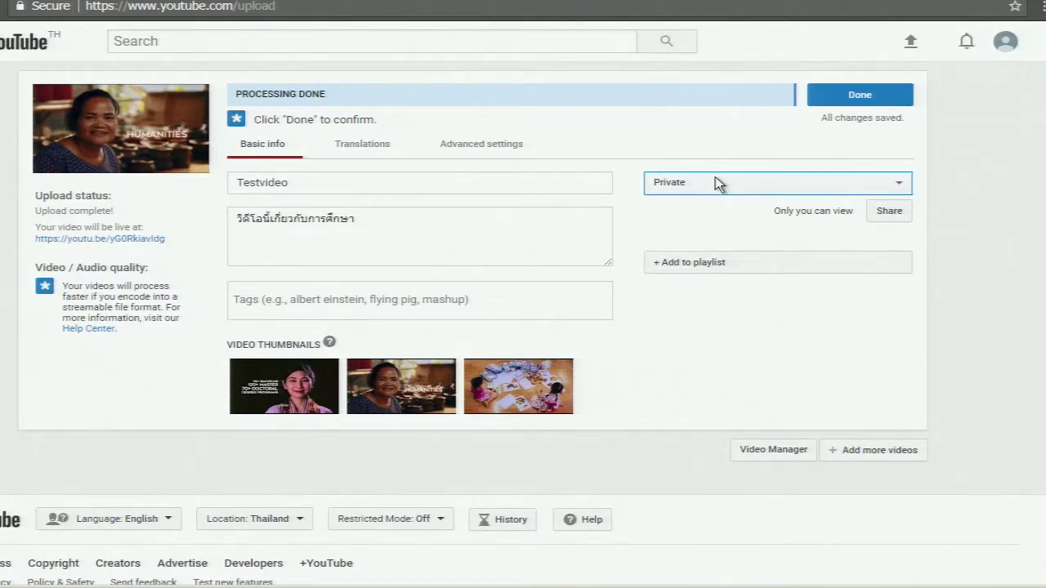
{"action": "left_click", "coordinate": [449, 180]}
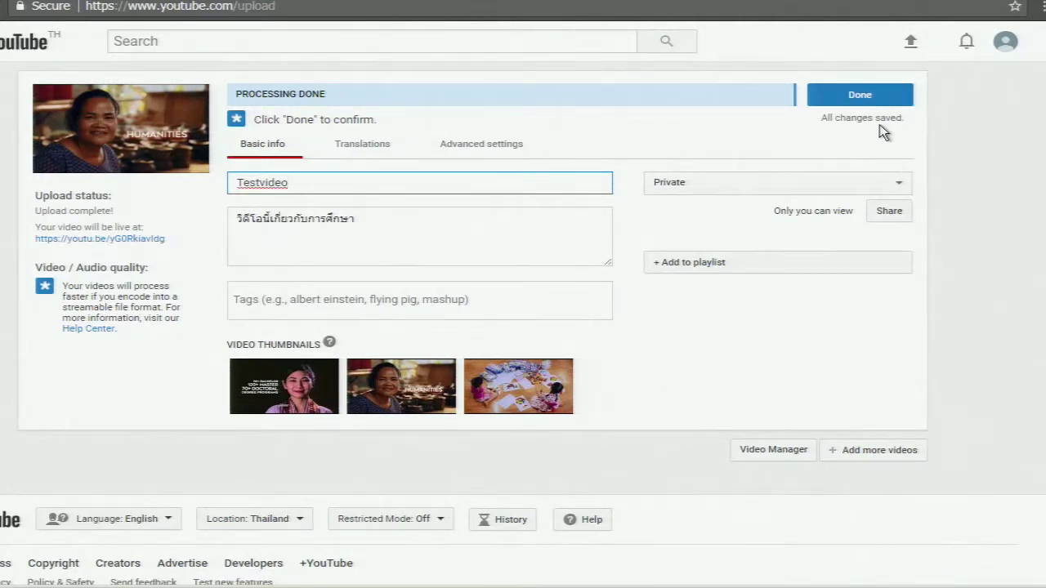
Show Testvideo's translation settings with its original-language and translate-into options
{"action": "left_click", "coordinate": [868, 95]}
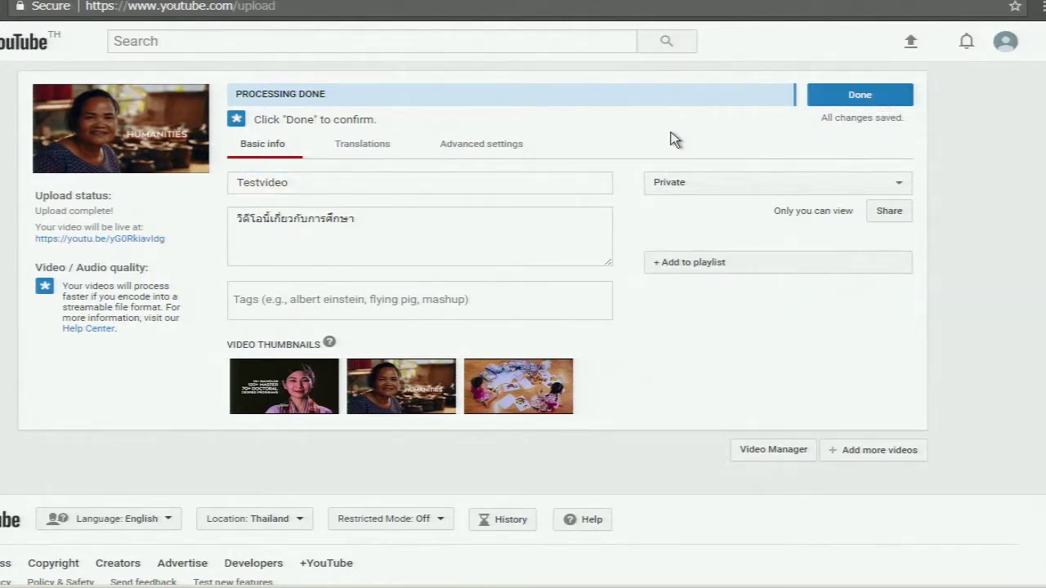
{"action": "mouse_move", "coordinate": [305, 404]}
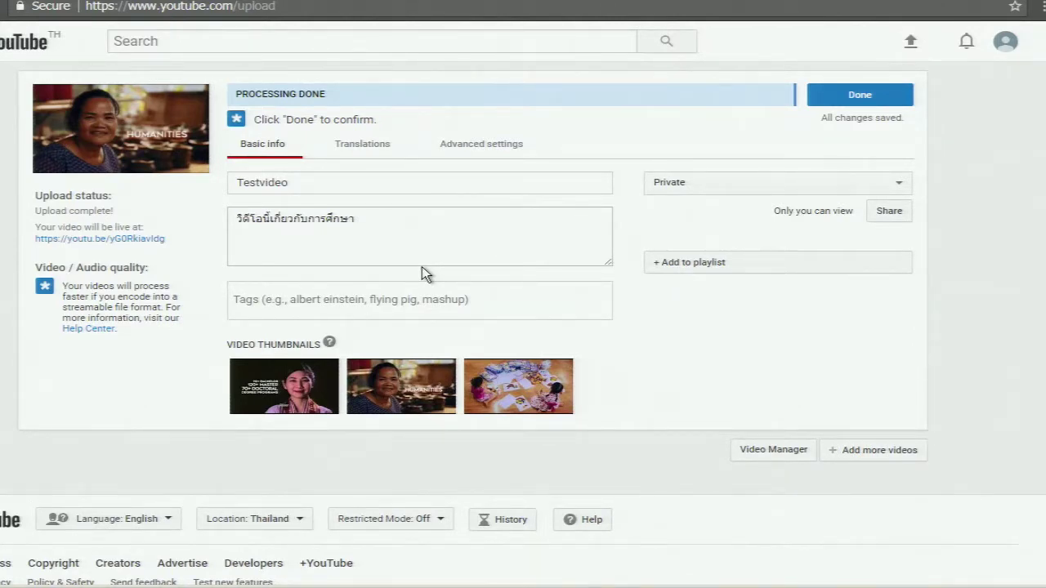
{"action": "left_click", "coordinate": [369, 149]}
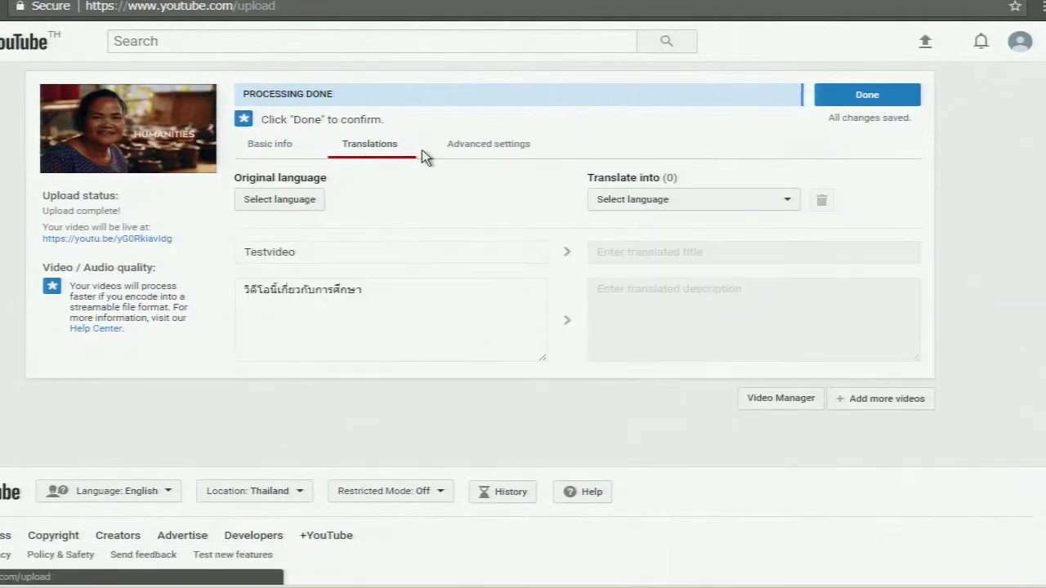
Review Testvideo's advanced settings and People & Blogs category, then return to Basic info and finish the upload
{"action": "left_click", "coordinate": [502, 156]}
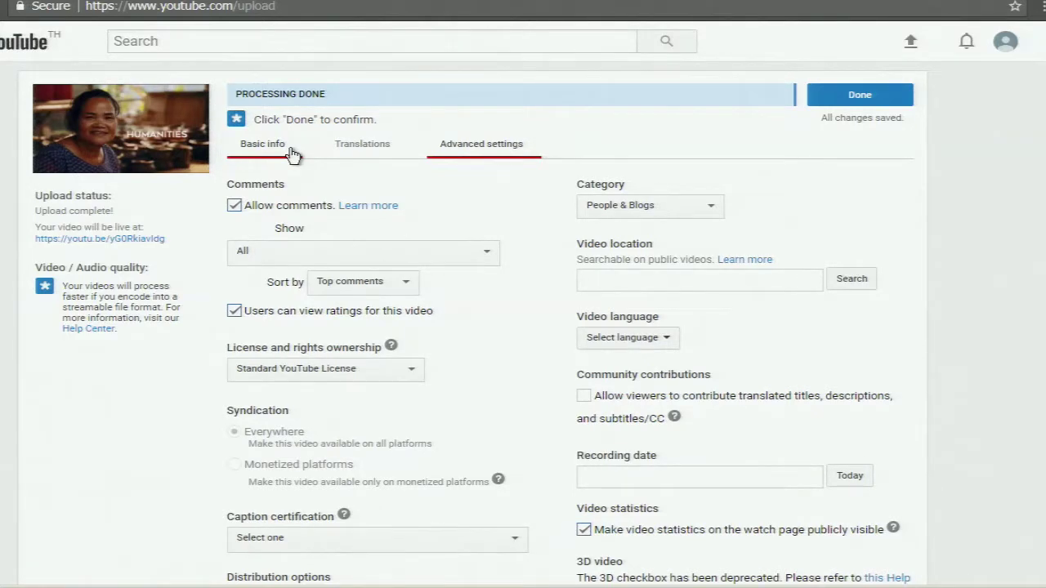
{"action": "left_click", "coordinate": [278, 145]}
{"action": "left_click", "coordinate": [857, 101]}
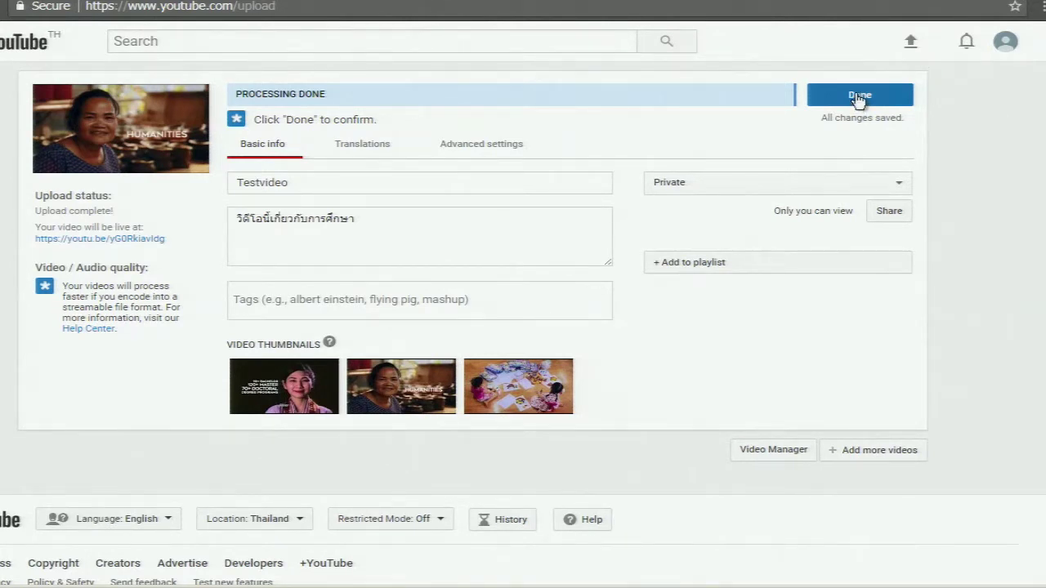
{"action": "left_click", "coordinate": [858, 100]}
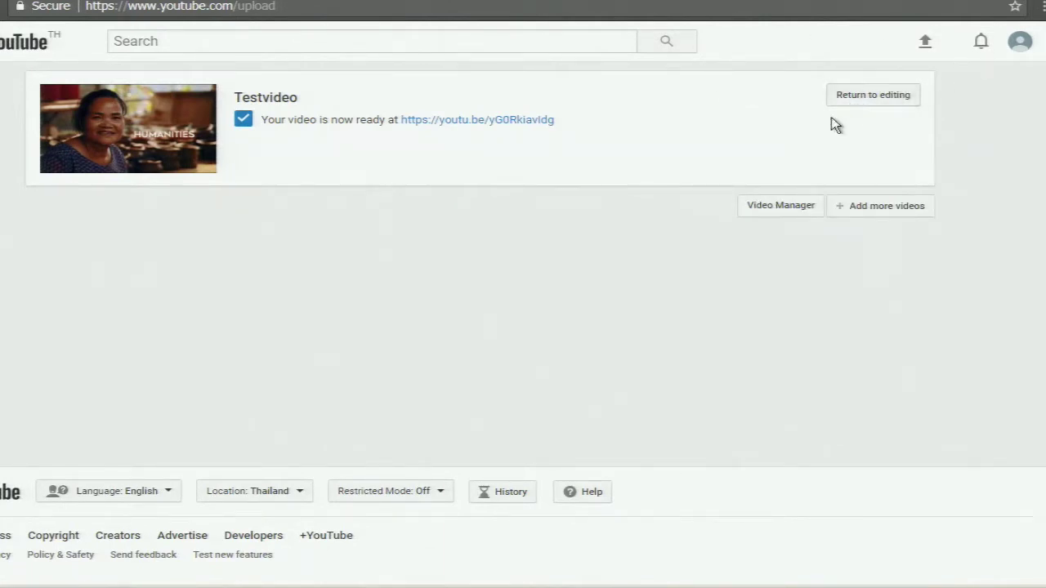
Open Testvideo's youtu.be link to play it on its watch page
{"action": "left_click", "coordinate": [545, 123]}
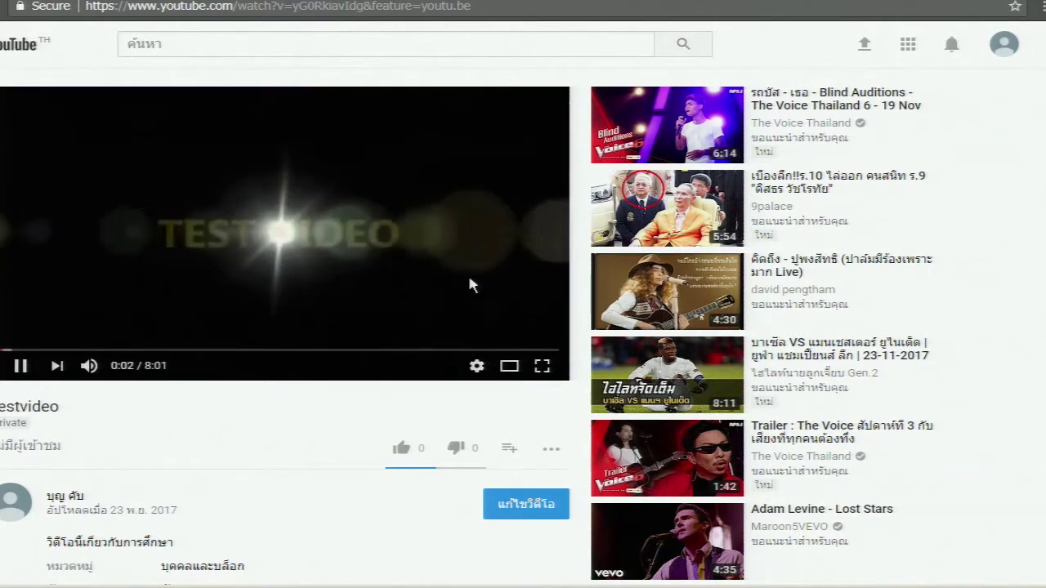
Set Testvideo's playback quality to 720p, then open its Edit video page
{"action": "left_click", "coordinate": [476, 366]}
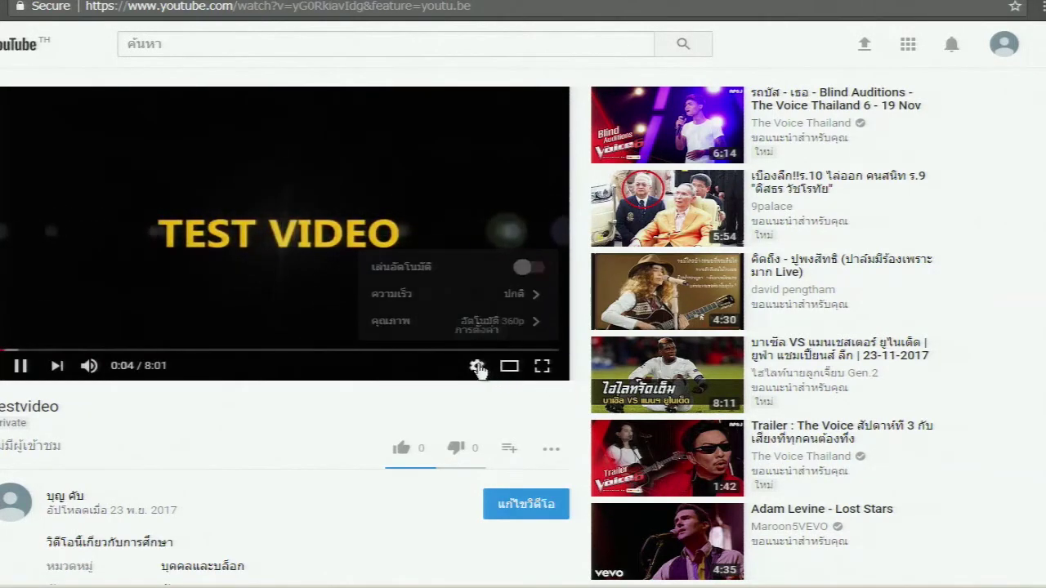
{"action": "left_click", "coordinate": [500, 321]}
{"action": "left_click", "coordinate": [536, 191]}
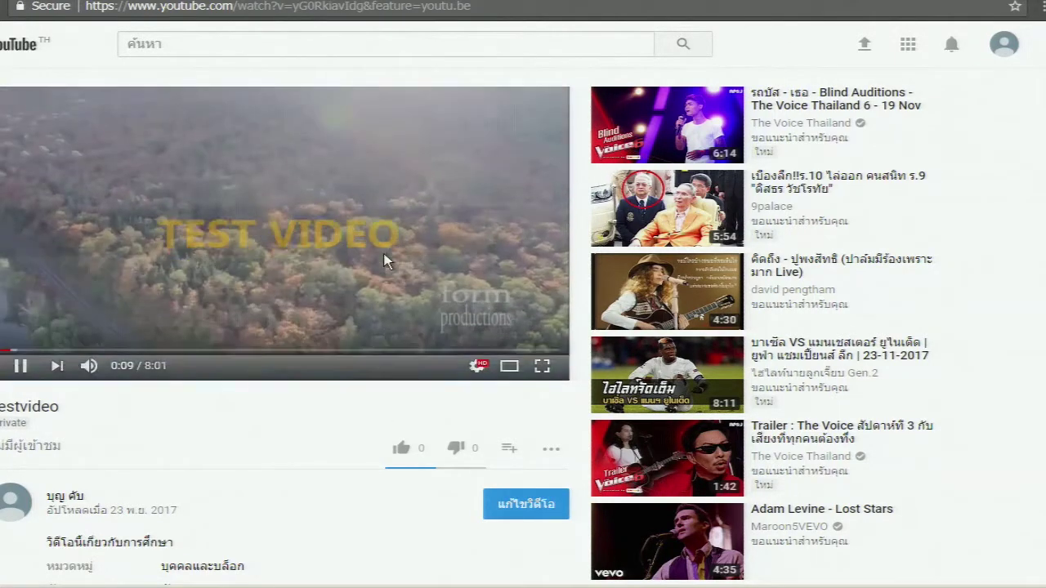
{"action": "scroll", "coordinate": [425, 406], "scroll_direction": "down", "scroll_amount": 1}
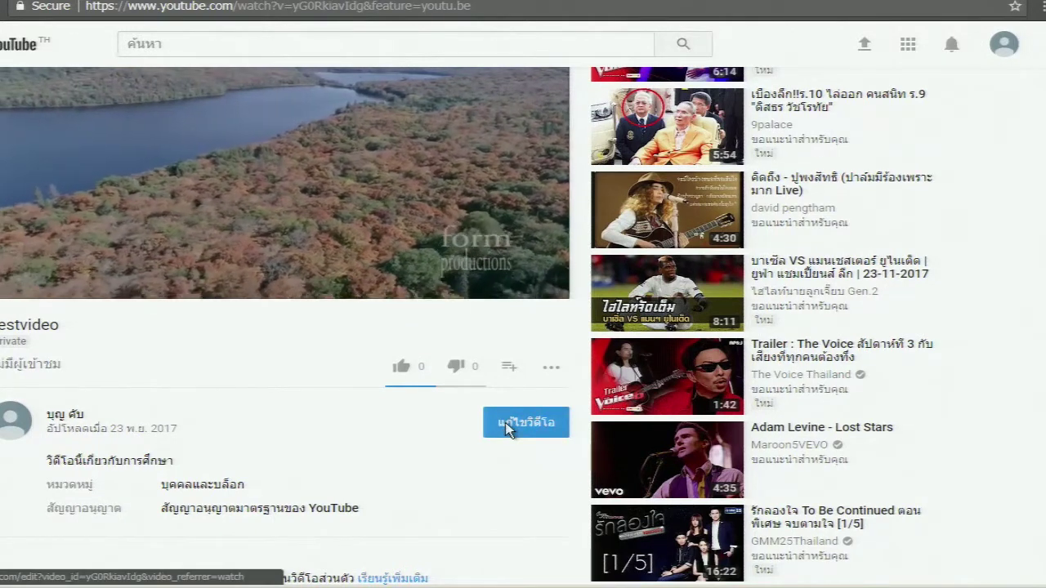
{"action": "left_click", "coordinate": [506, 427]}
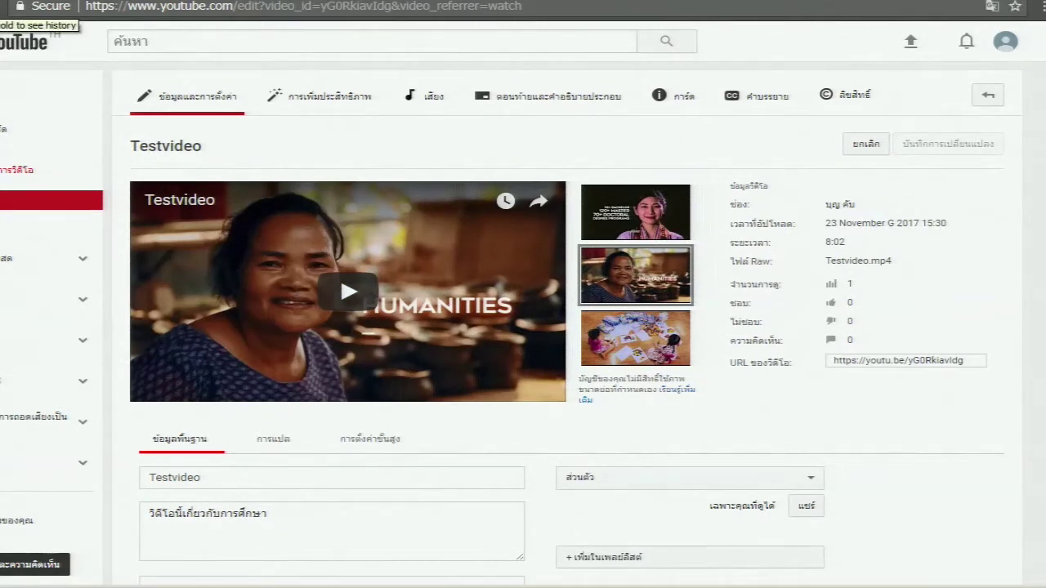
Scroll the edit page to check the title, education description, Private visibility and empty tags
{"action": "scroll", "coordinate": [940, 445], "scroll_direction": "down", "scroll_amount": 2}
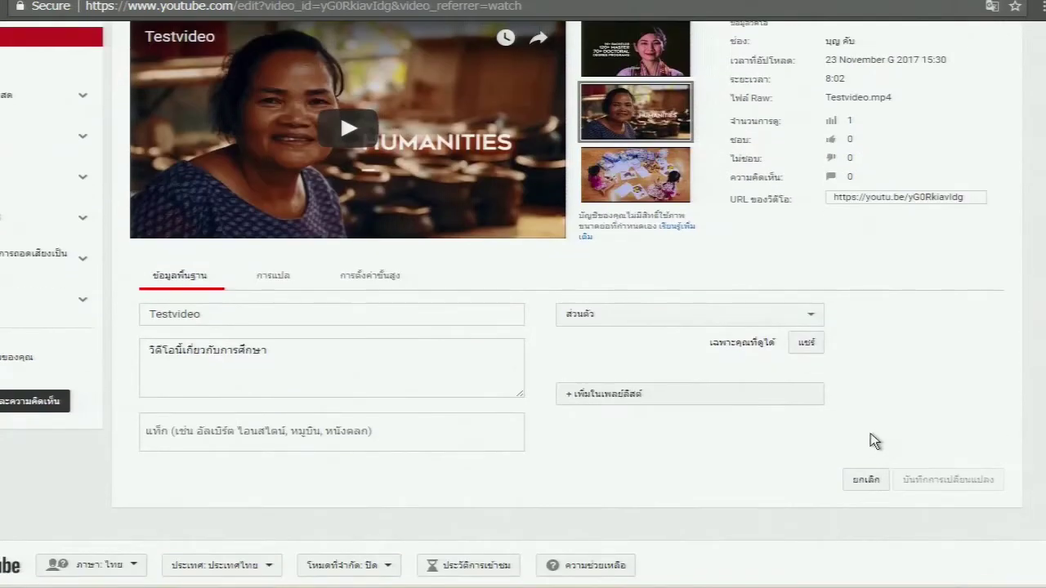
{"action": "scroll", "coordinate": [738, 393], "scroll_direction": "up", "scroll_amount": 2}
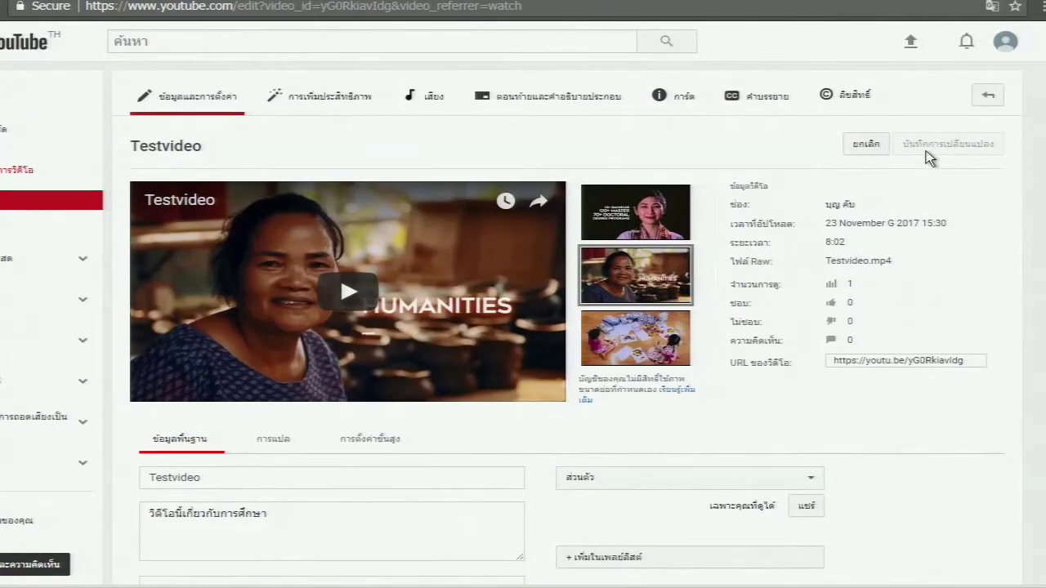
Open the End screen editor, dismiss its tips, toggle Preview, and try importing from another video
{"action": "left_click", "coordinate": [568, 96]}
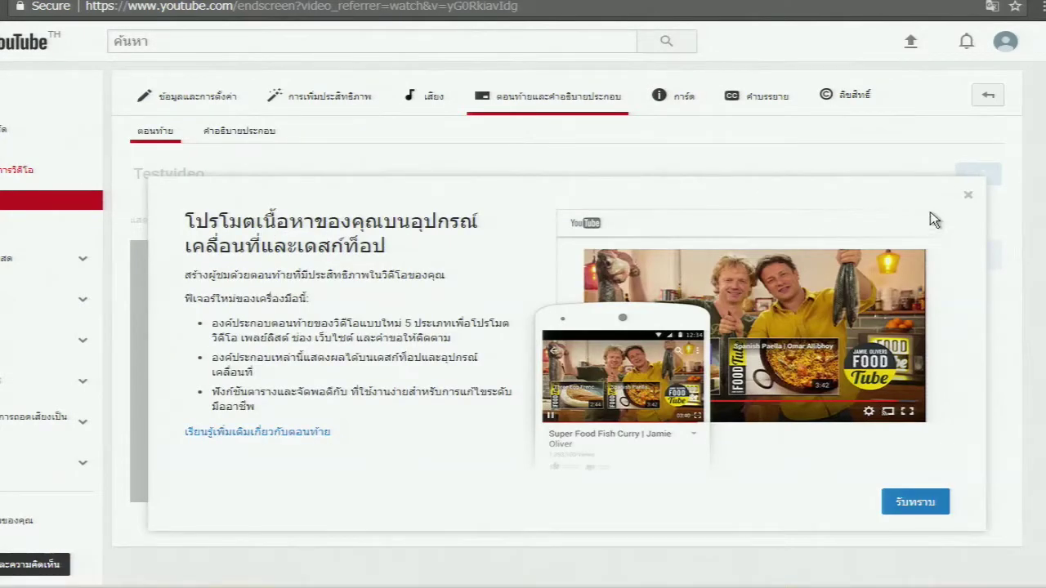
{"action": "left_click", "coordinate": [971, 194]}
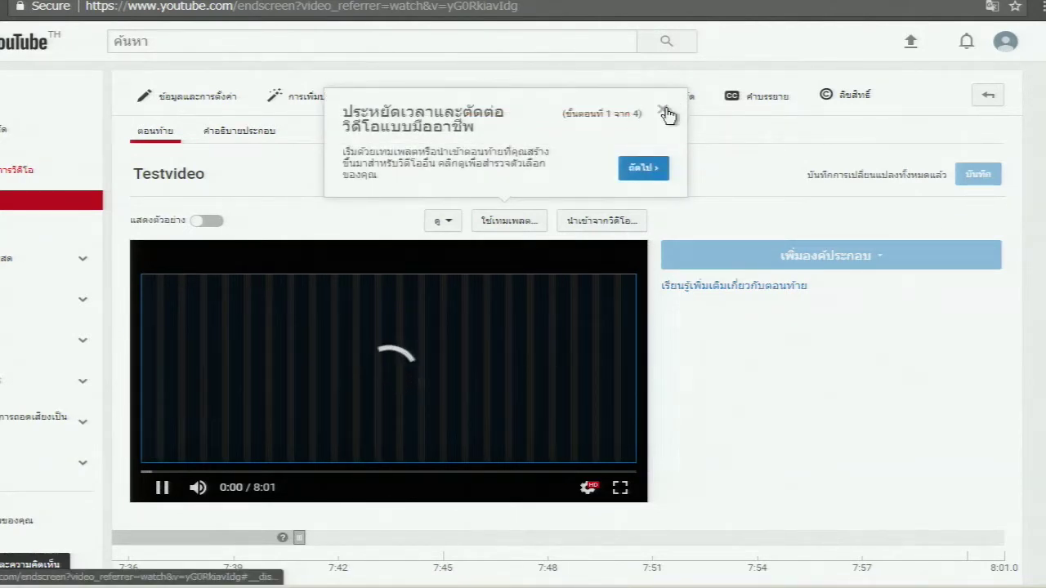
{"action": "left_click", "coordinate": [663, 111]}
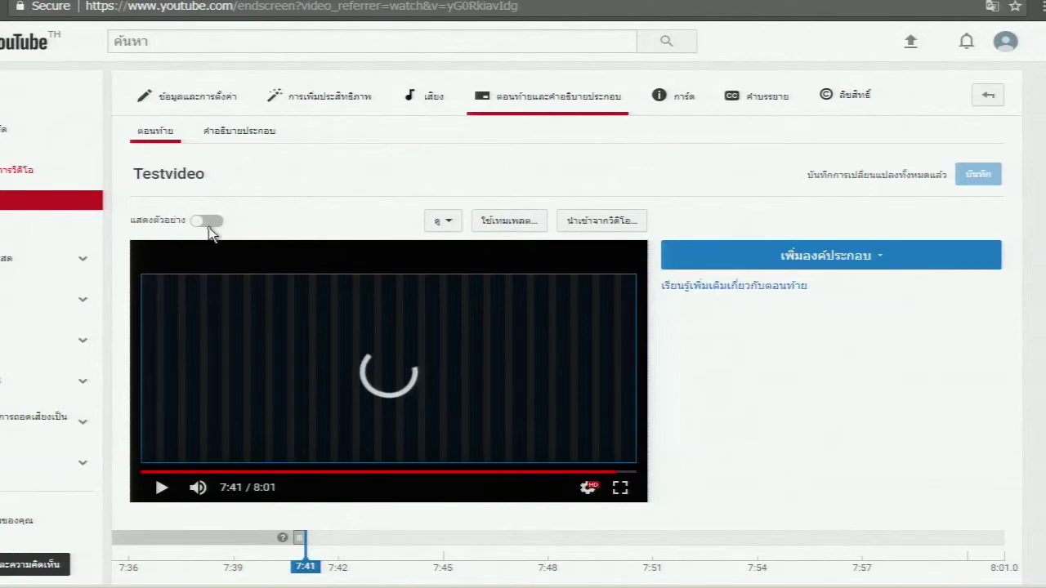
{"action": "left_click", "coordinate": [208, 223]}
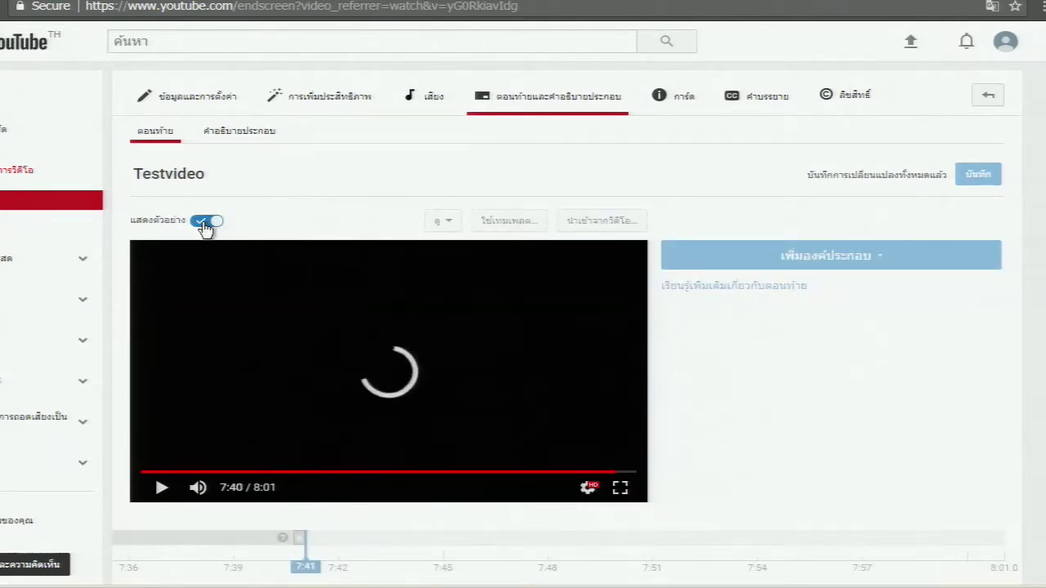
{"action": "left_click", "coordinate": [206, 222]}
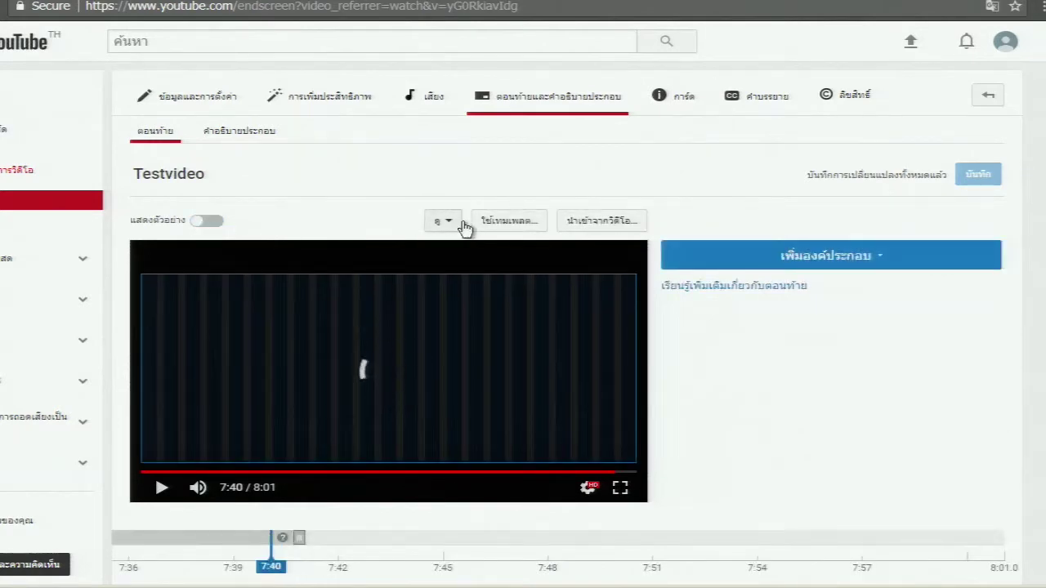
{"action": "left_click", "coordinate": [597, 222]}
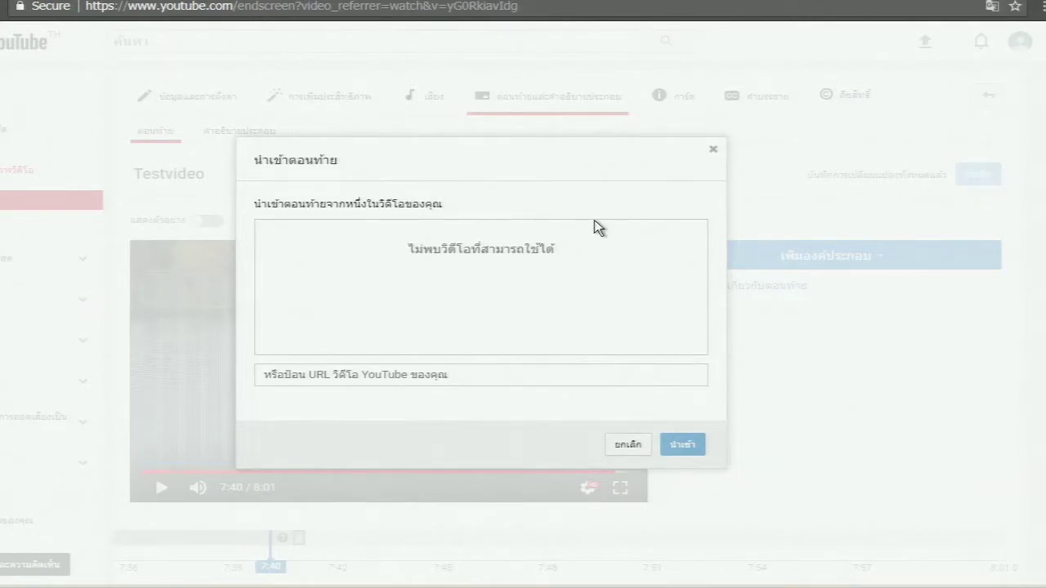
Close the import dialog, browse the end-screen element types, and return to Info and settings
{"action": "left_click", "coordinate": [712, 150]}
{"action": "left_click", "coordinate": [846, 262]}
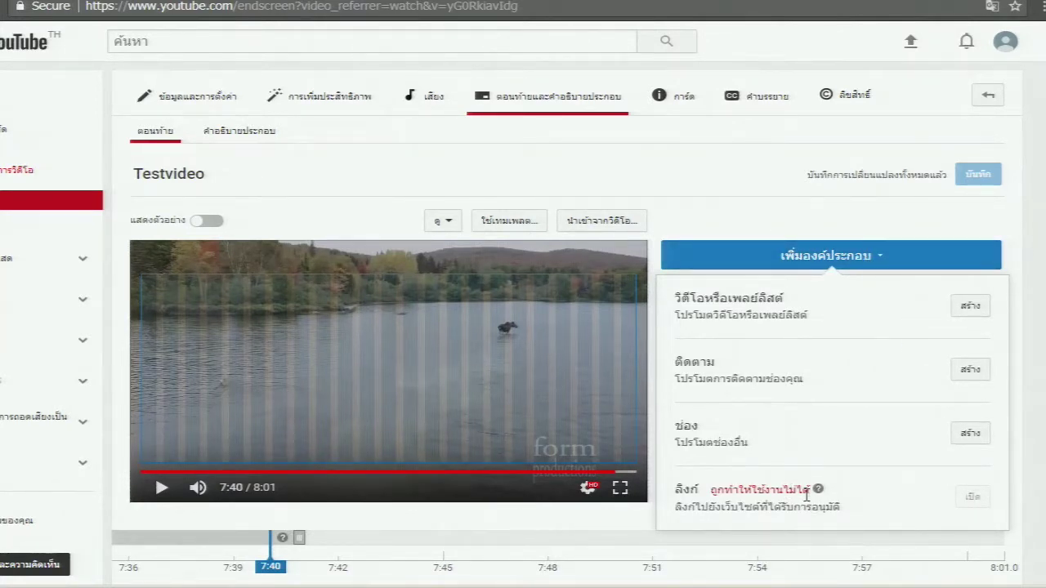
{"action": "mouse_move", "coordinate": [818, 491]}
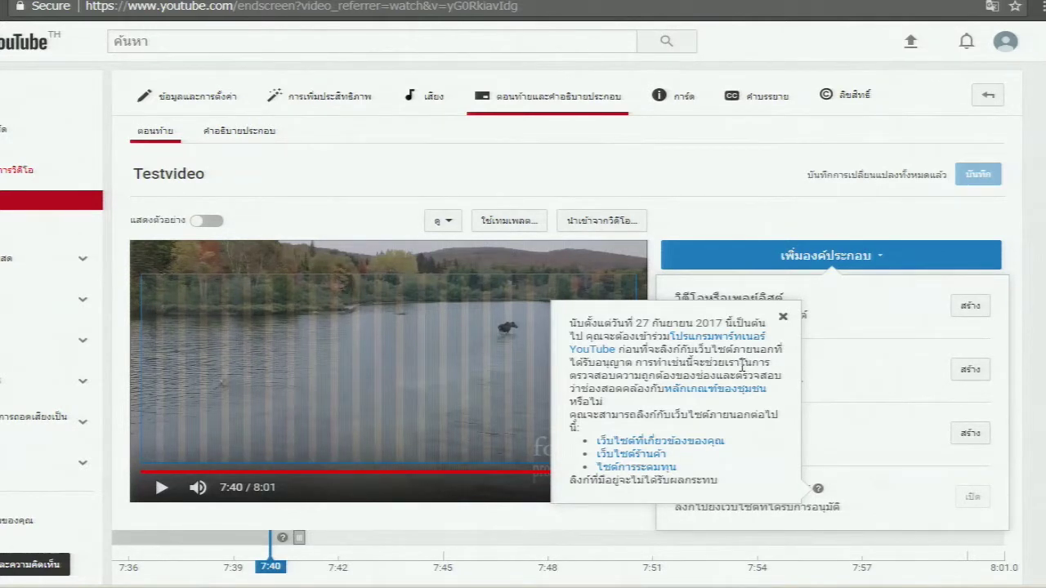
{"action": "left_click", "coordinate": [194, 100]}
{"action": "left_click", "coordinate": [194, 100]}
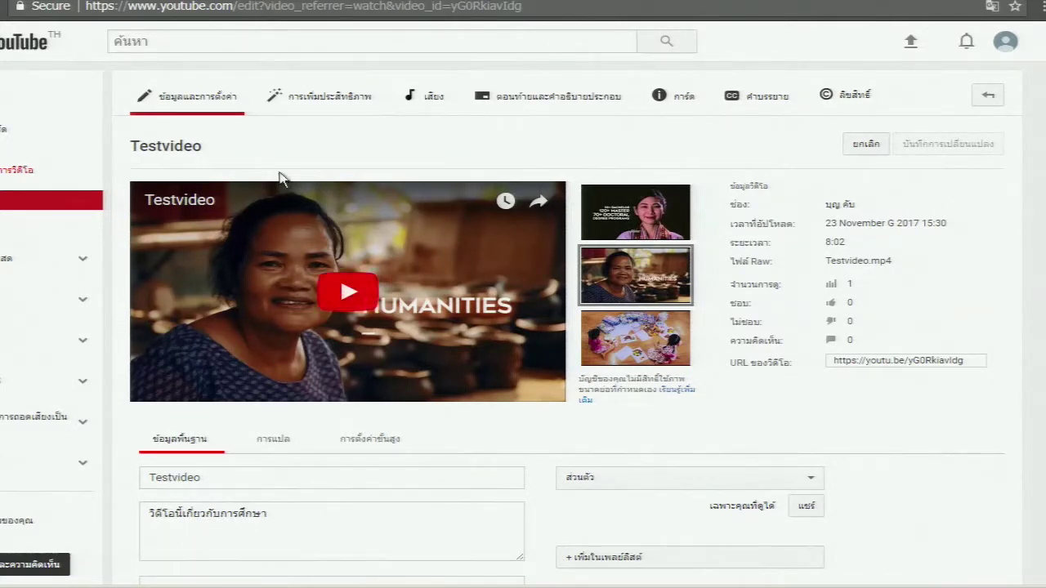
Step through Testvideo's Enhancements, Audio and End screen tabs, ending on Copyright with 3 claims
{"action": "left_click", "coordinate": [317, 117]}
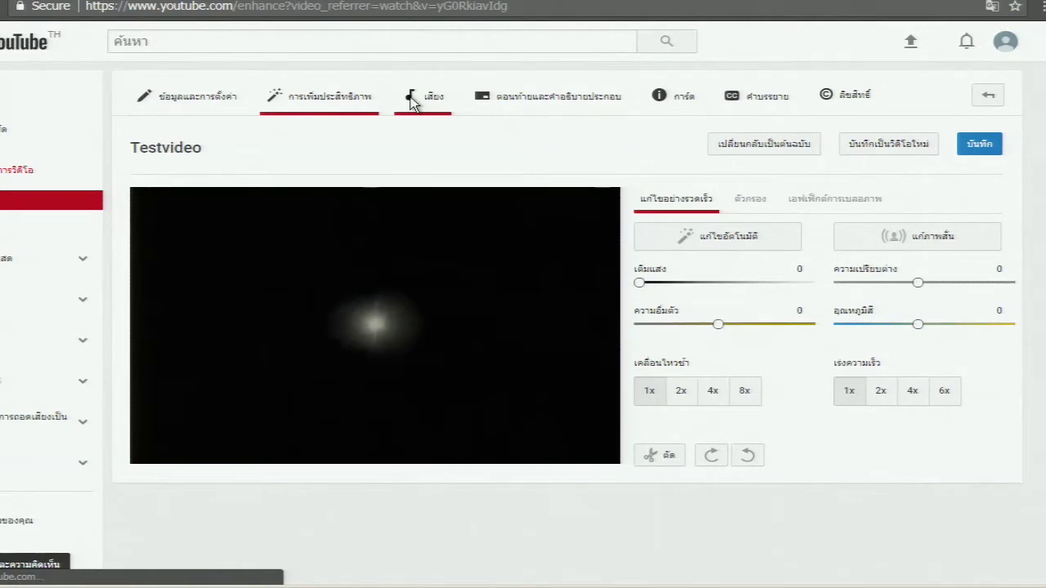
{"action": "left_click", "coordinate": [447, 117]}
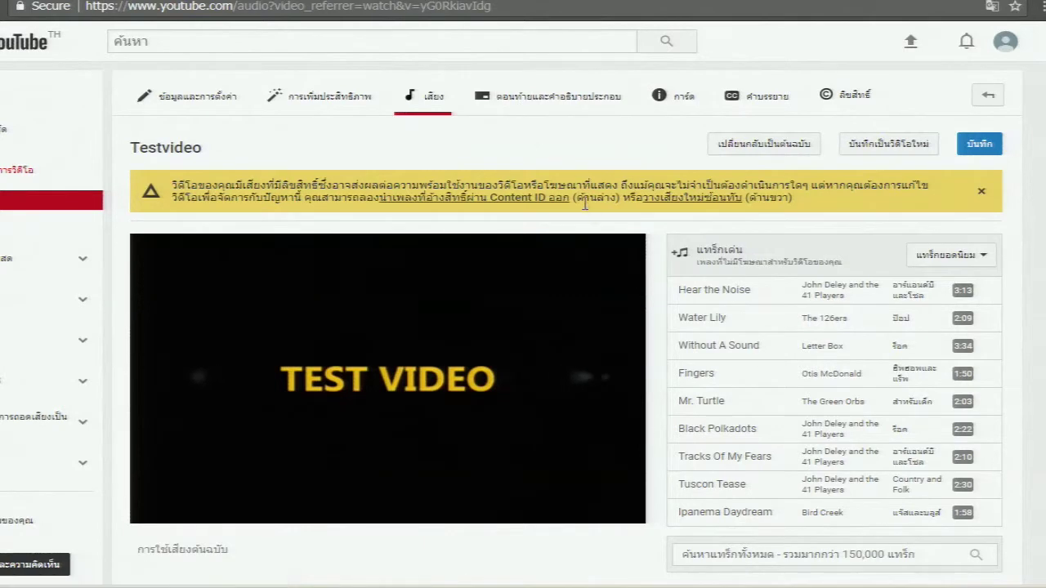
{"action": "left_click", "coordinate": [548, 113]}
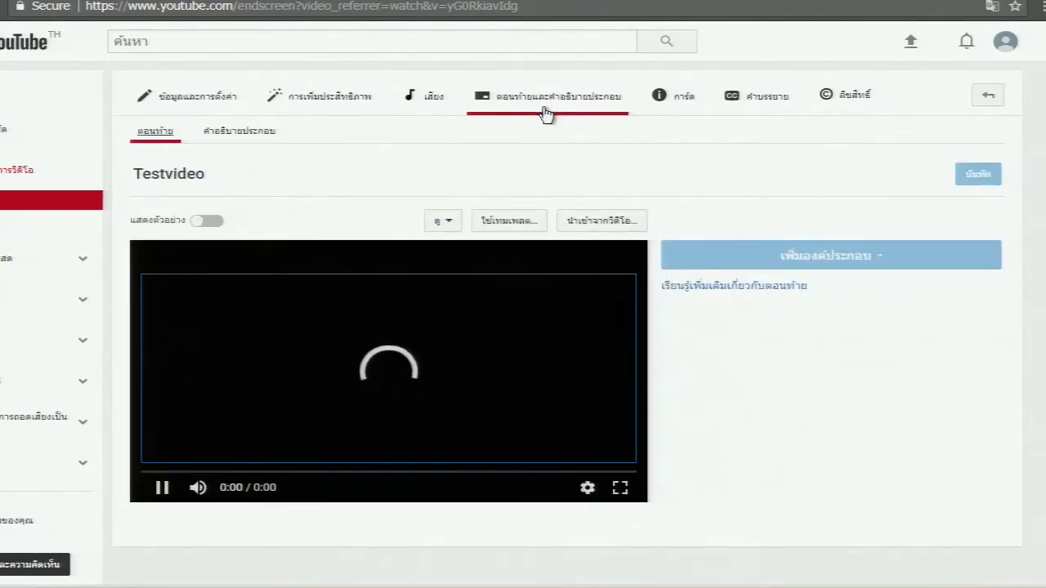
{"action": "left_click", "coordinate": [850, 99]}
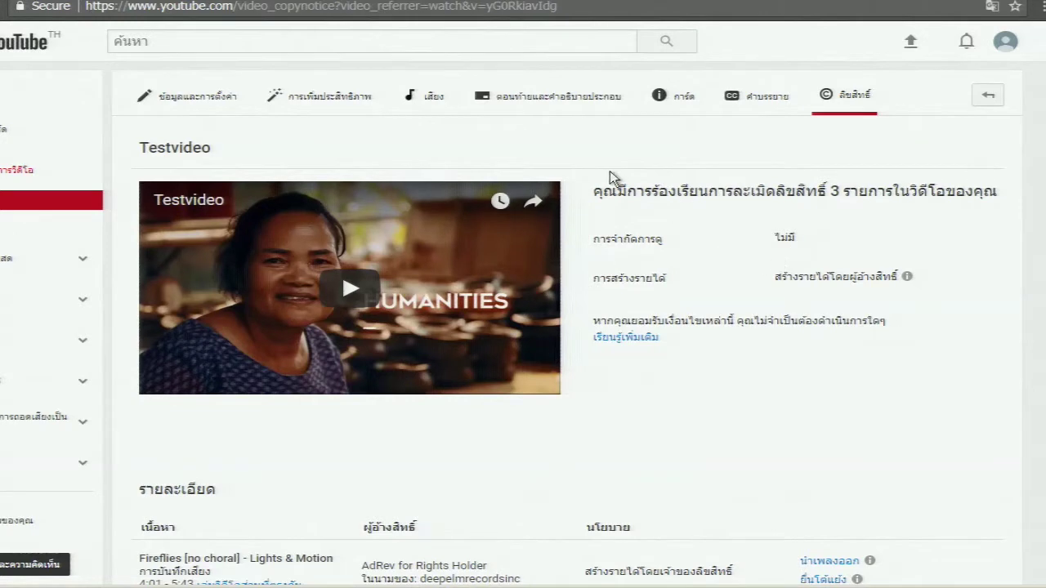
Look through Testvideo's Info & Settings, Cards and End screen editors in turn
{"action": "left_click", "coordinate": [204, 106]}
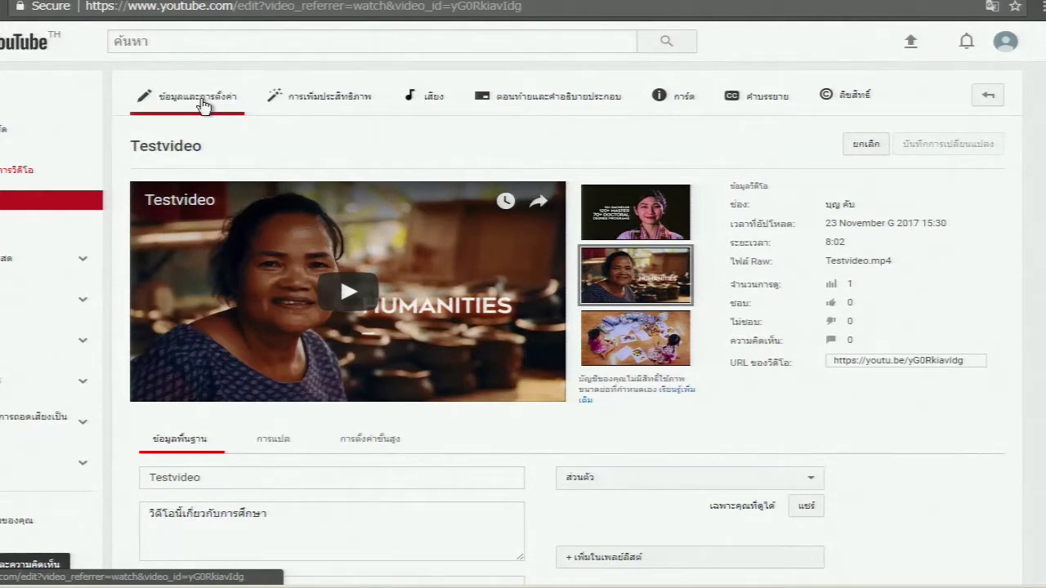
{"action": "left_click", "coordinate": [655, 98]}
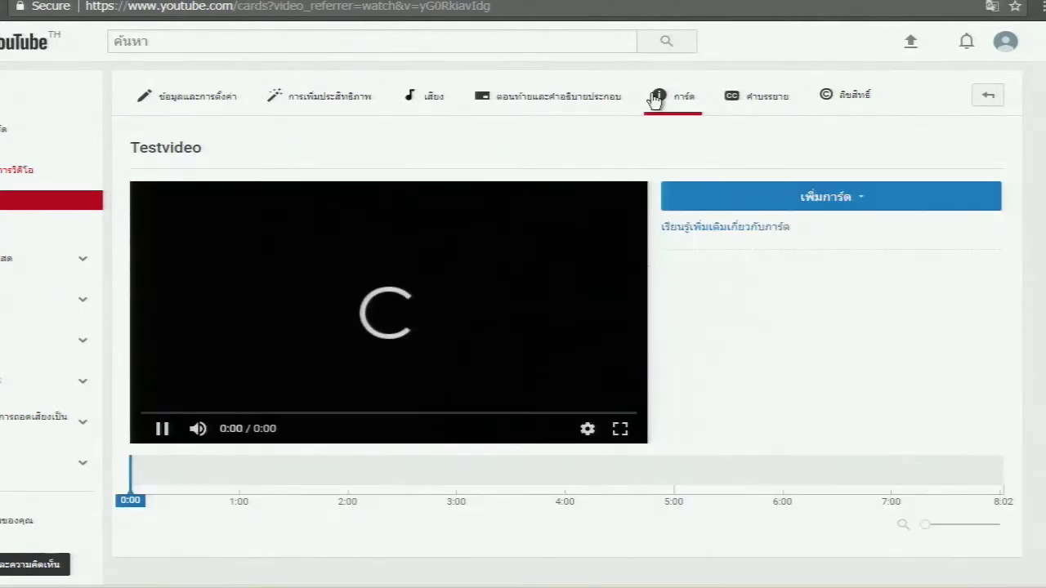
{"action": "left_click", "coordinate": [584, 106]}
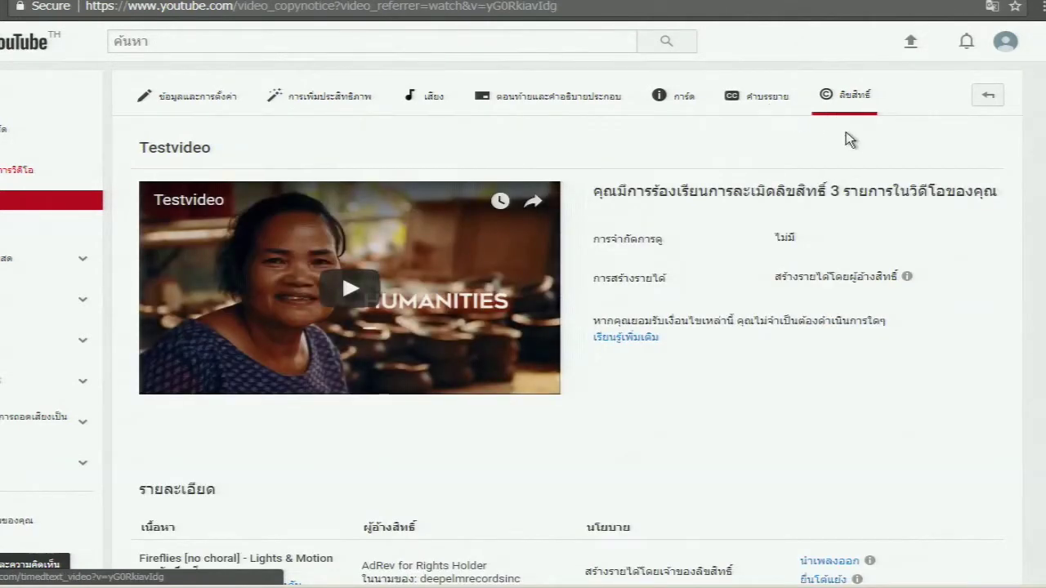
{"action": "mouse_move", "coordinate": [907, 282]}
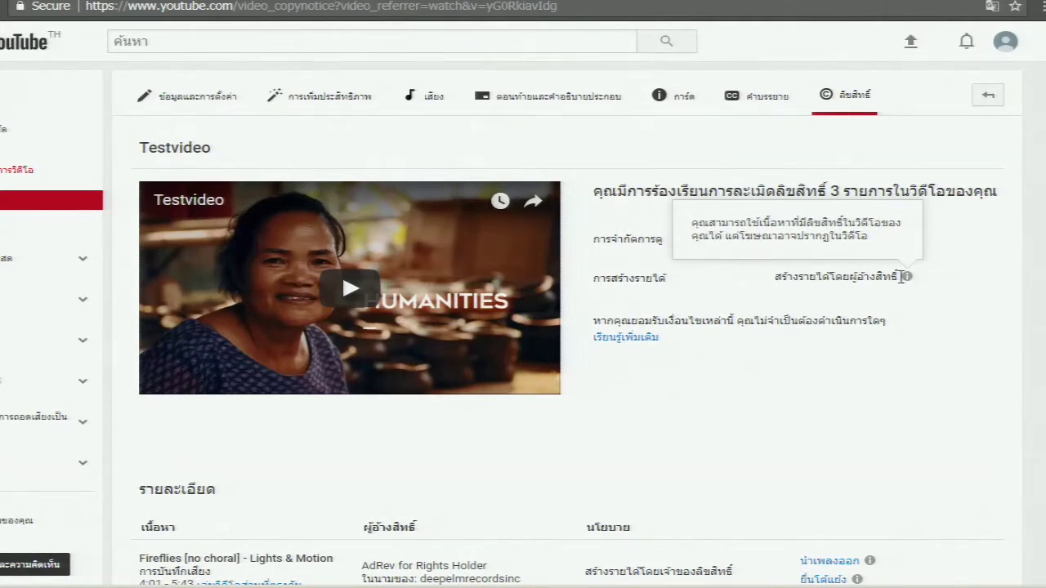
{"action": "left_click", "coordinate": [609, 336]}
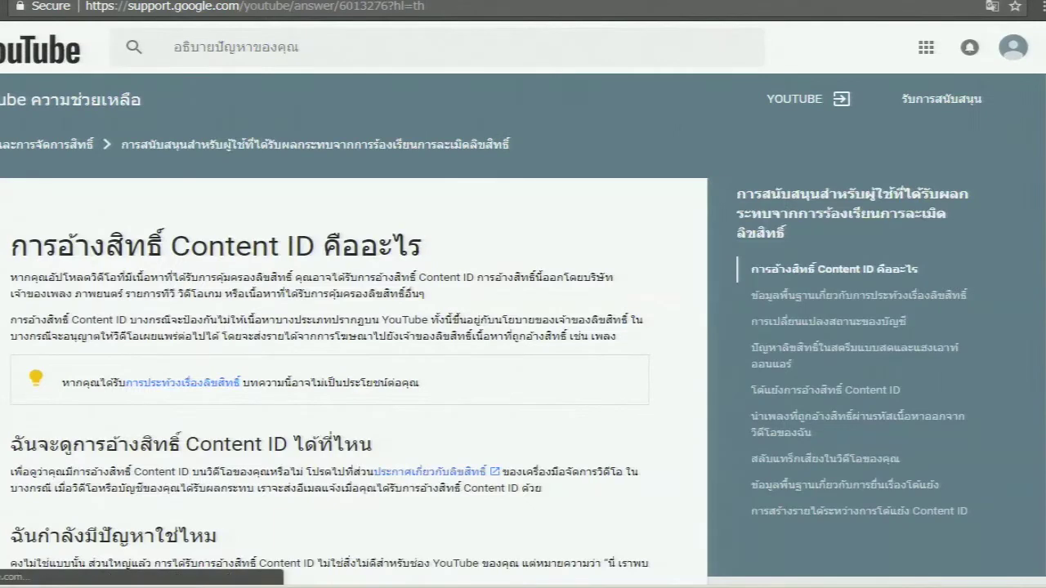
{"action": "key", "text": "ctrl+w"}
{"action": "scroll", "coordinate": [656, 309], "scroll_direction": "down", "scroll_amount": 2}
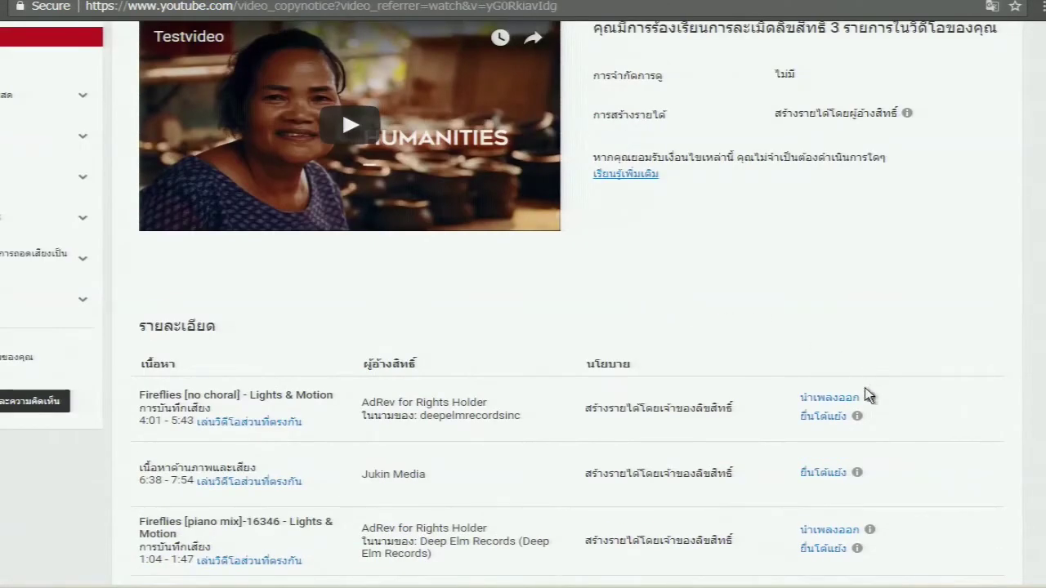
{"action": "scroll", "coordinate": [327, 419], "scroll_direction": "down", "scroll_amount": 1}
{"action": "scroll", "coordinate": [333, 421], "scroll_direction": "down", "scroll_amount": 1}
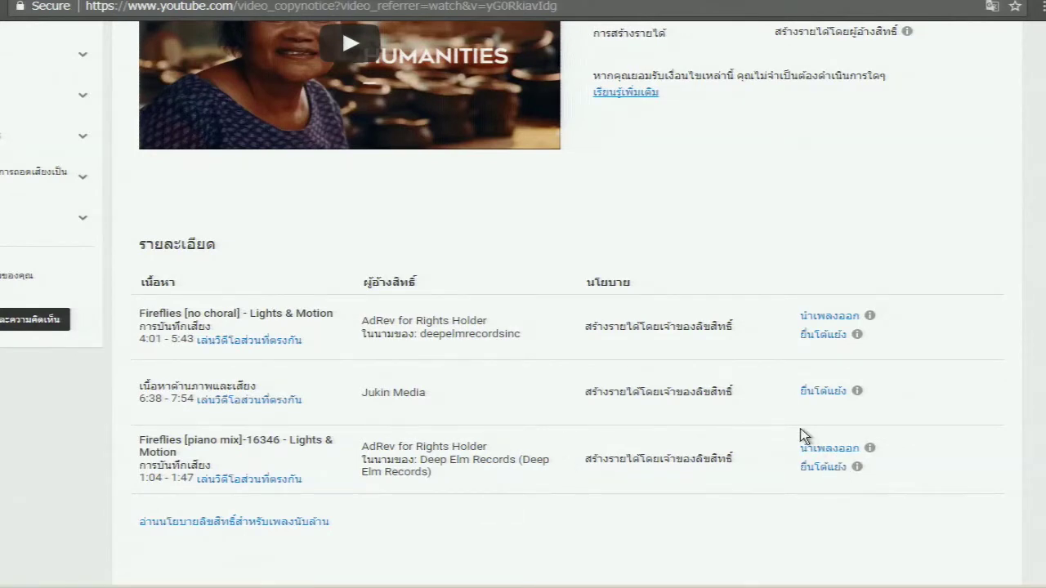
{"action": "scroll", "coordinate": [798, 431], "scroll_direction": "up", "scroll_amount": 3}
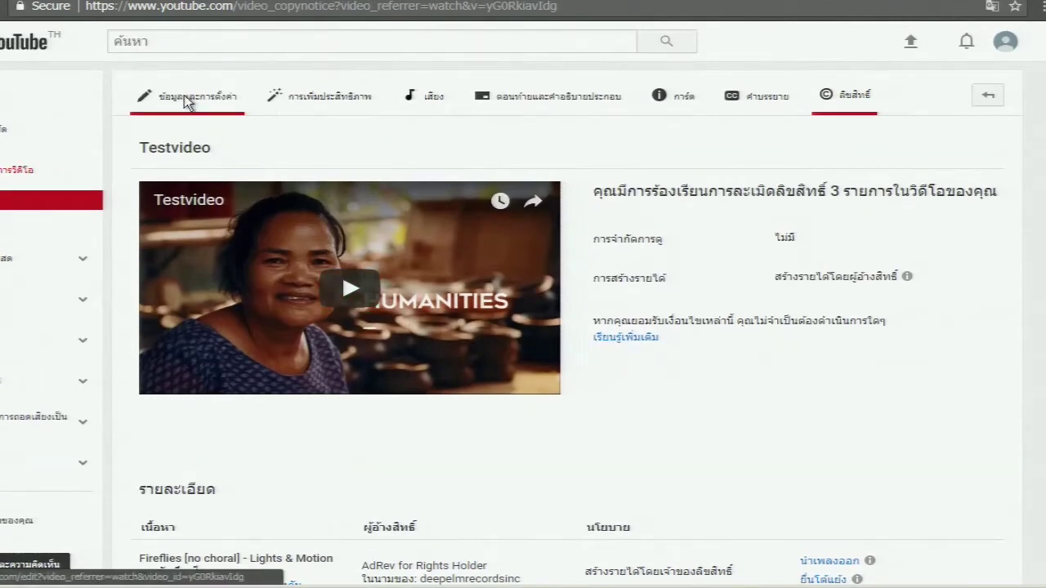
Return to Testvideo's Info & Settings tab showing its title, description and Private visibility
{"action": "left_click", "coordinate": [186, 101]}
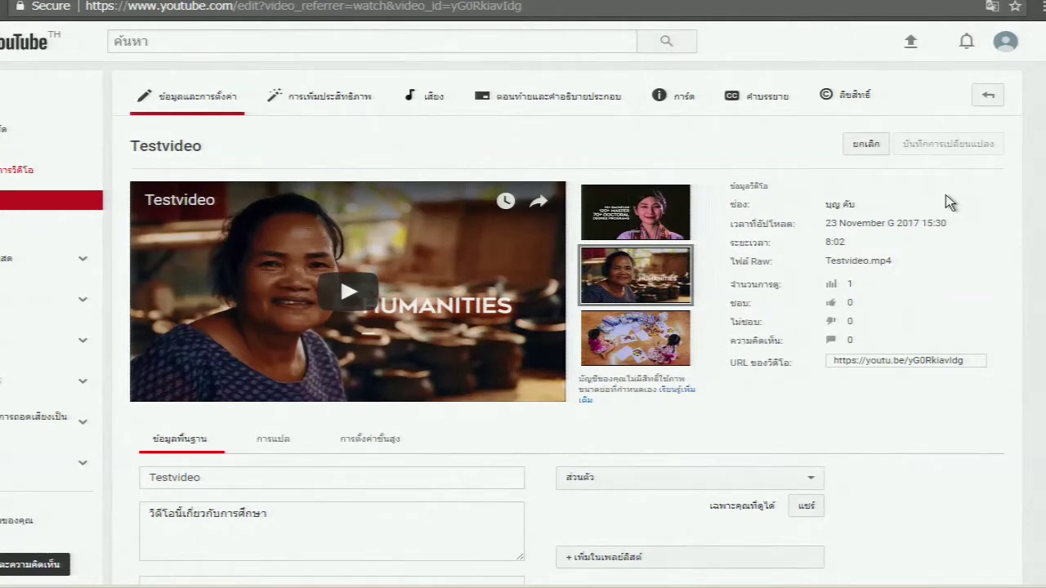
Reopen Testvideo's Copyright tab and scroll through its three claims monetized by copyright owners
{"action": "left_click", "coordinate": [844, 113]}
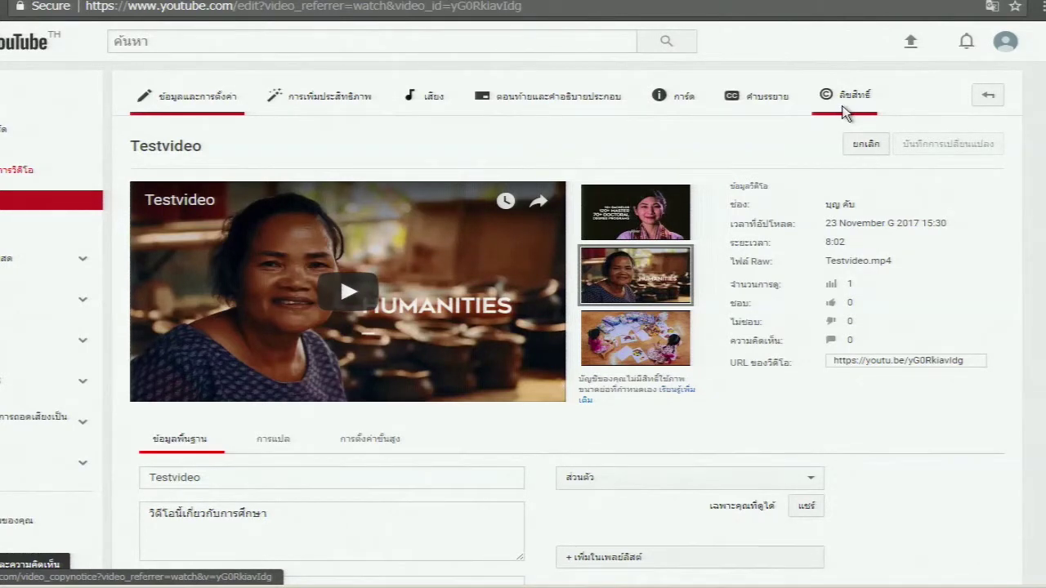
{"action": "scroll", "coordinate": [685, 209], "scroll_direction": "down", "scroll_amount": 2}
{"action": "scroll", "coordinate": [685, 209], "scroll_direction": "up", "scroll_amount": 2}
{"action": "scroll", "coordinate": [684, 214], "scroll_direction": "down", "scroll_amount": 4}
{"action": "scroll", "coordinate": [523, 239], "scroll_direction": "up", "scroll_amount": 5}
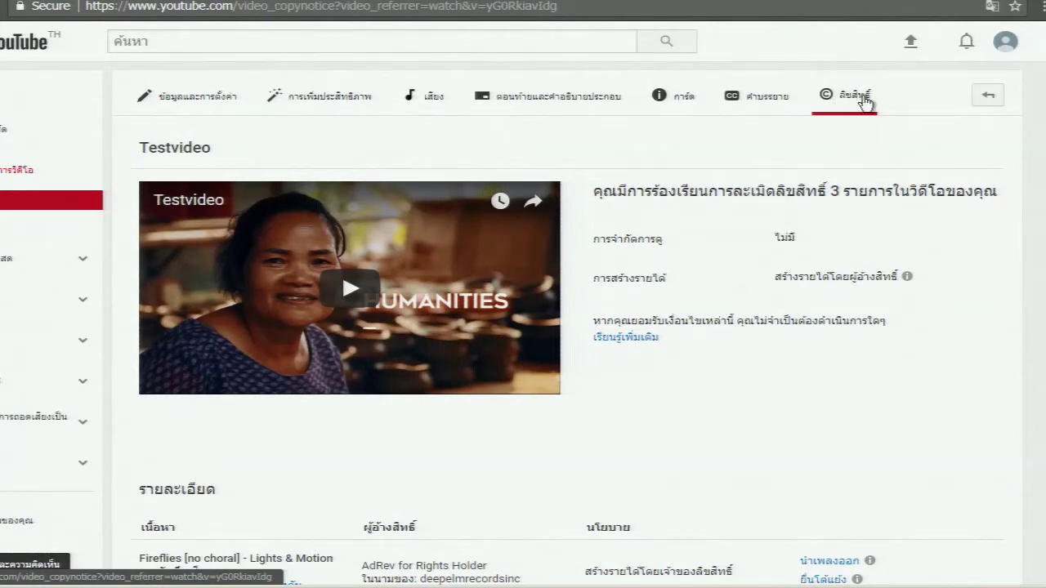
{"action": "scroll", "coordinate": [861, 114], "scroll_direction": "down", "scroll_amount": 5}
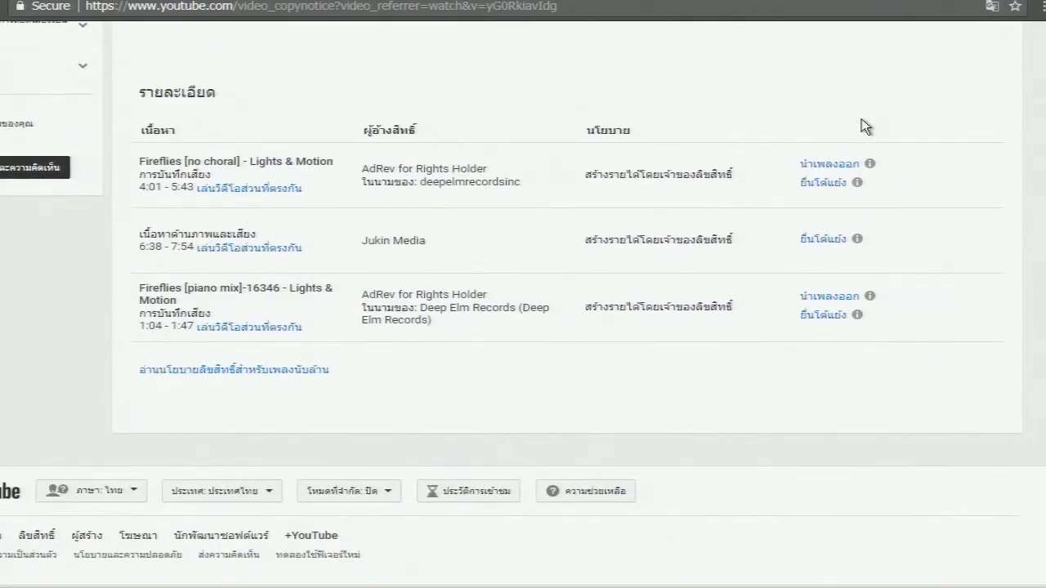
{"action": "scroll", "coordinate": [861, 119], "scroll_direction": "up", "scroll_amount": 5}
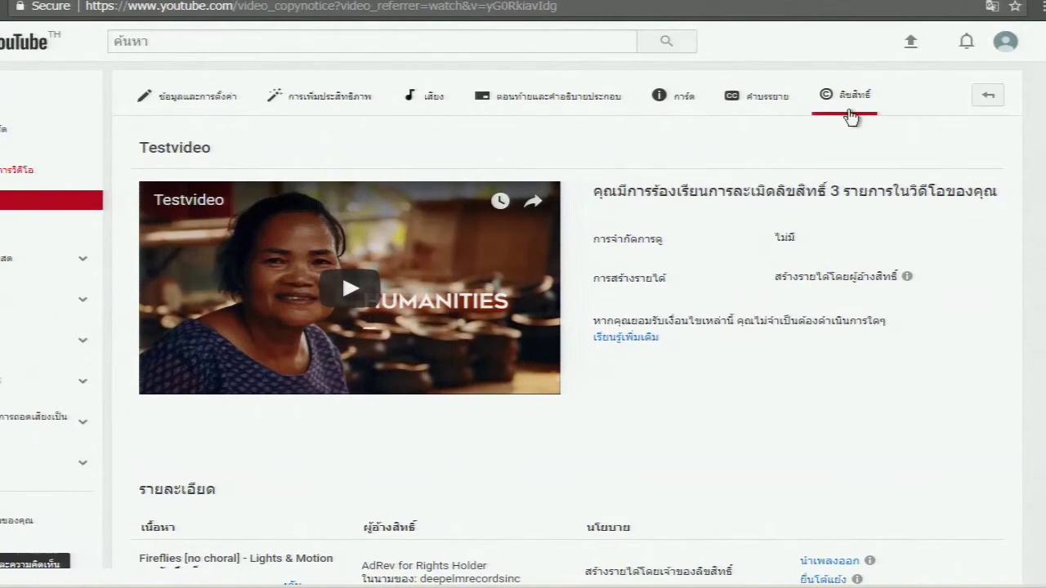
In Testvideo's Advanced settings, choose การศึกษา (Education) as the category and save
{"action": "left_click", "coordinate": [217, 106]}
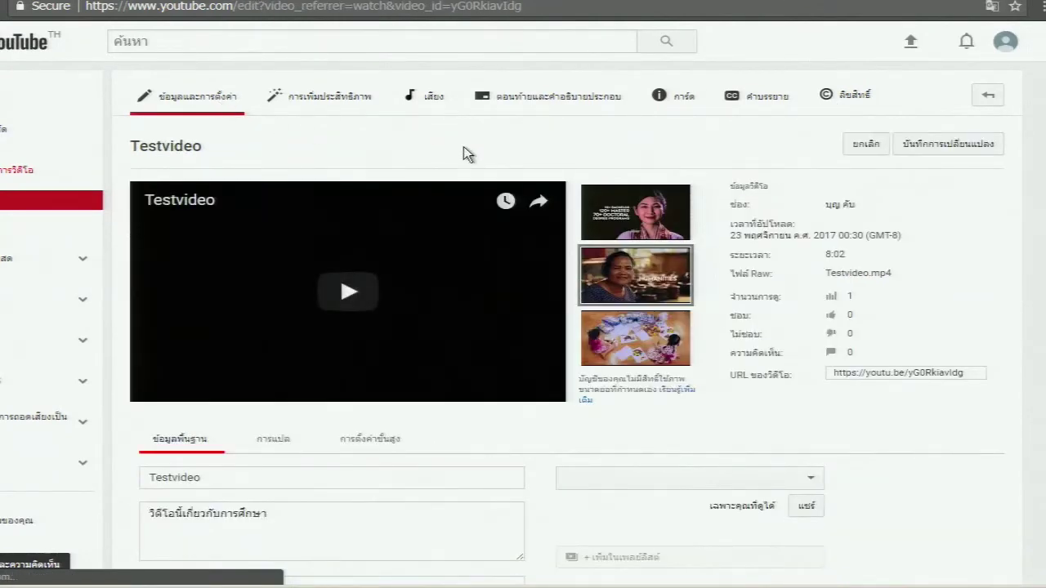
{"action": "scroll", "coordinate": [616, 355], "scroll_direction": "down", "scroll_amount": 3}
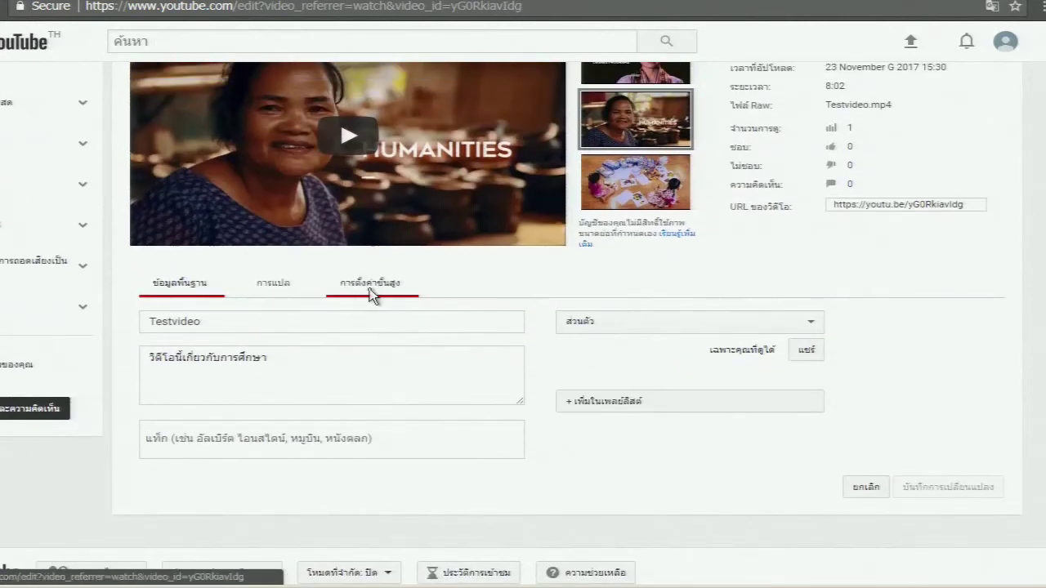
{"action": "left_click", "coordinate": [373, 287]}
{"action": "left_click", "coordinate": [744, 345]}
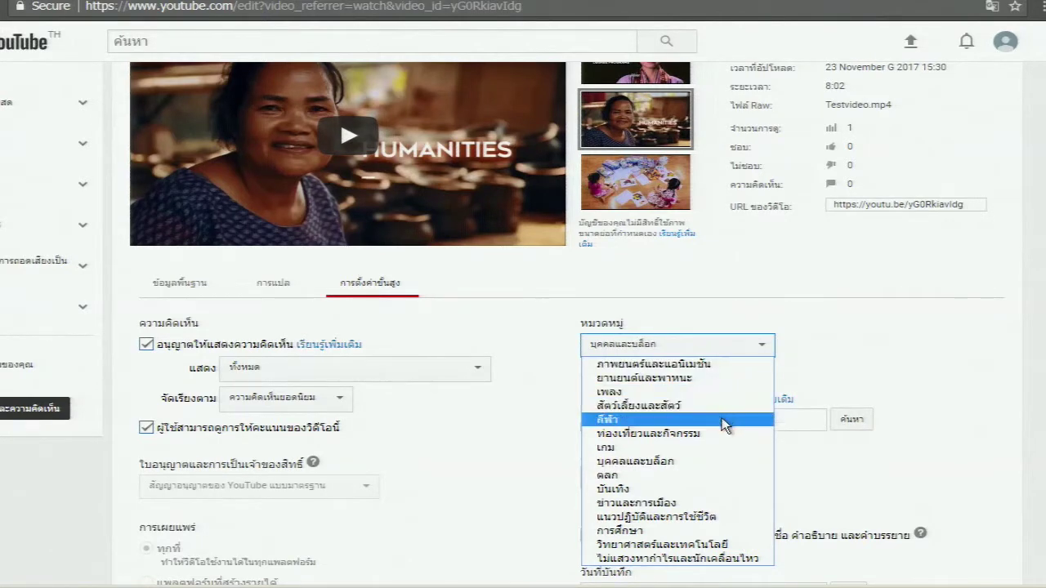
{"action": "left_click", "coordinate": [722, 532]}
{"action": "scroll", "coordinate": [831, 446], "scroll_direction": "down", "scroll_amount": 2}
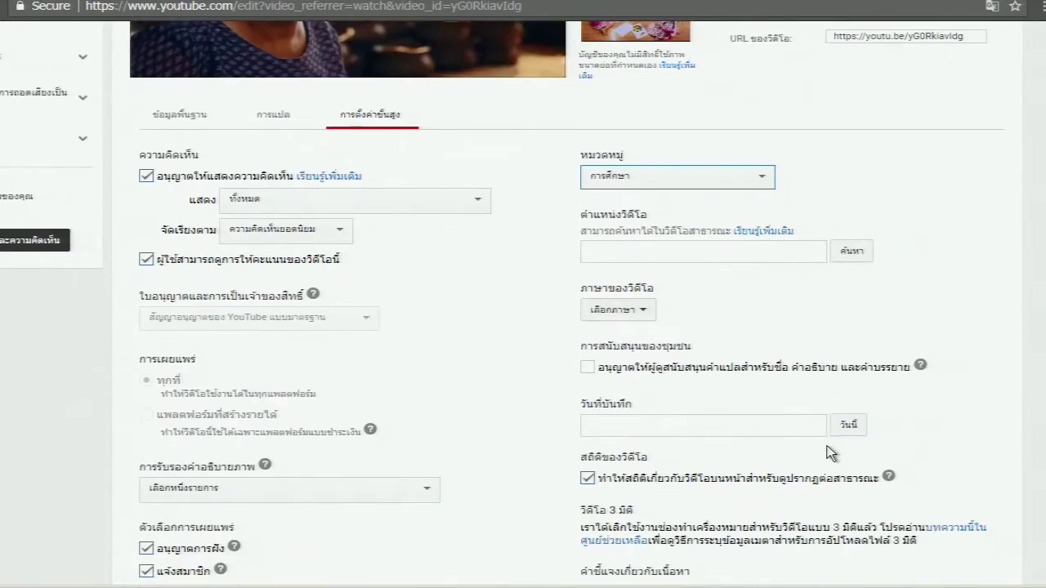
{"action": "scroll", "coordinate": [829, 450], "scroll_direction": "down", "scroll_amount": 3}
{"action": "left_click", "coordinate": [911, 406]}
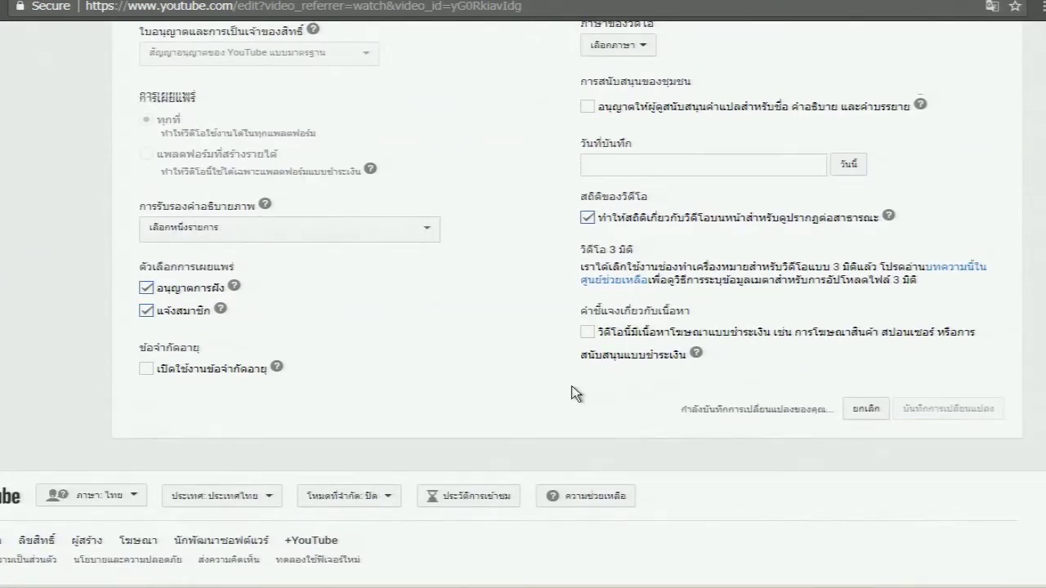
{"action": "scroll", "coordinate": [572, 394], "scroll_direction": "up", "scroll_amount": 7}
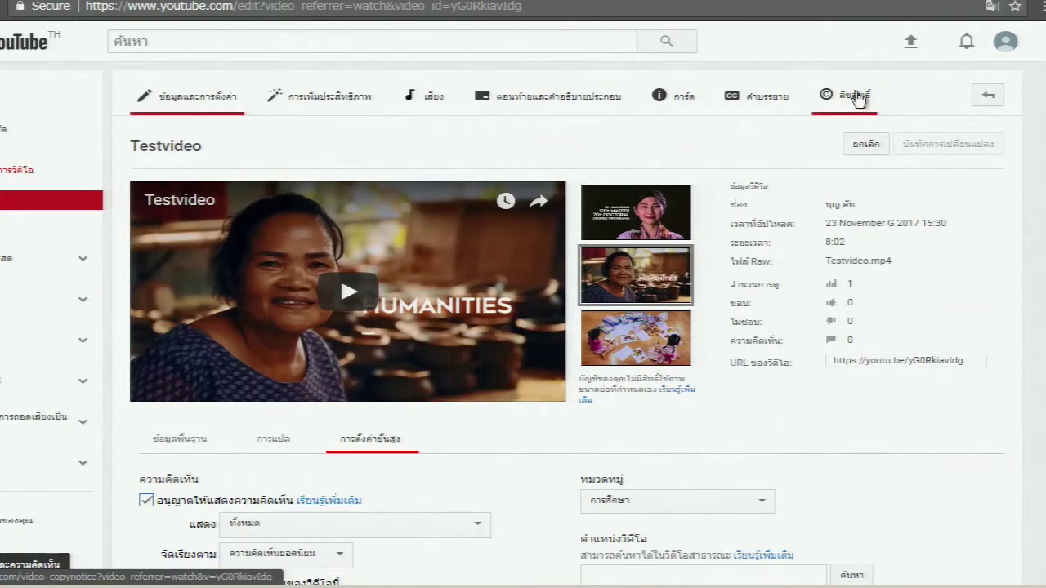
{"action": "left_click", "coordinate": [857, 98]}
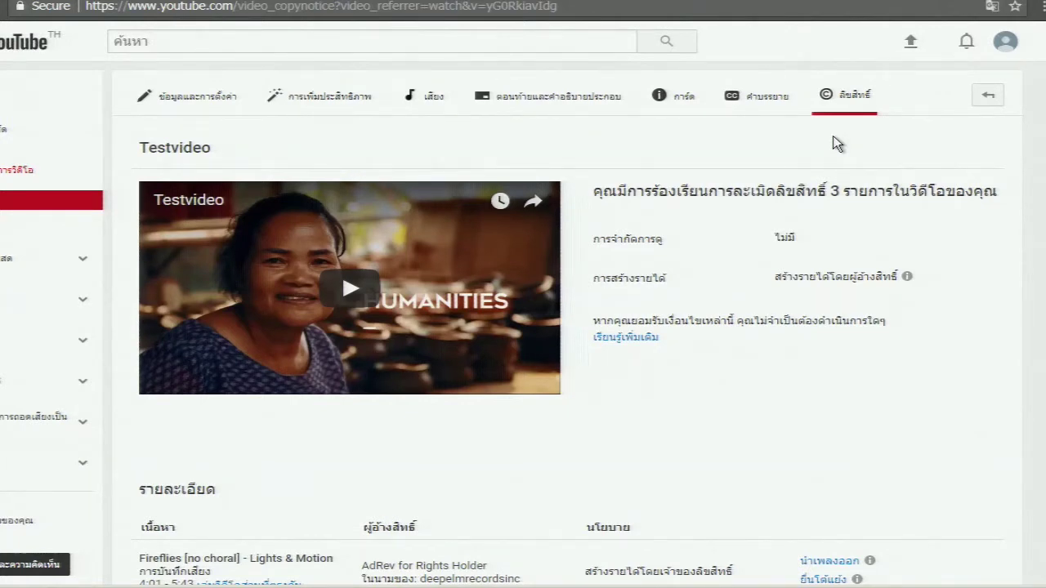
{"action": "scroll", "coordinate": [783, 188], "scroll_direction": "down", "scroll_amount": 2}
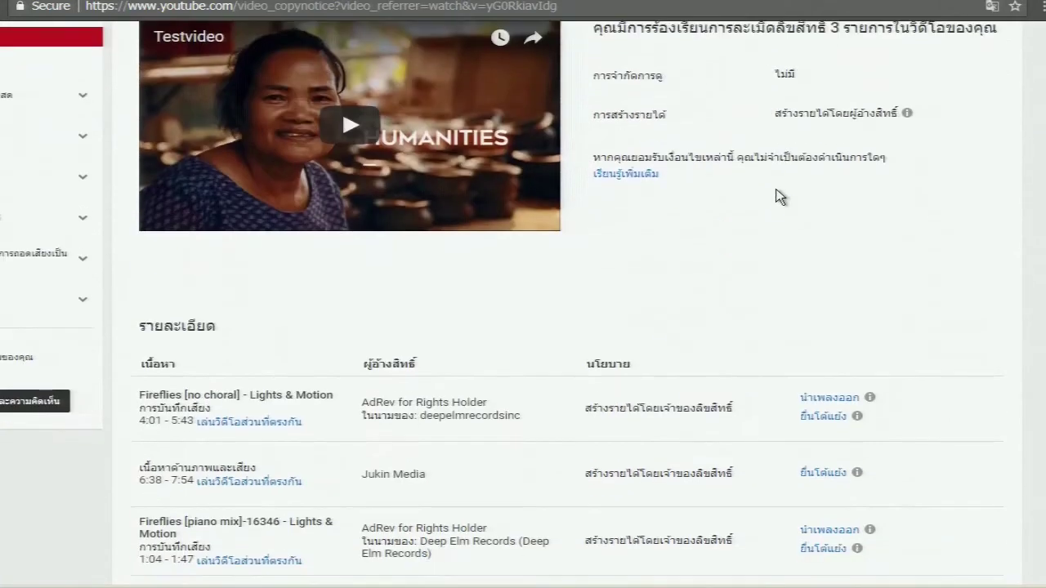
{"action": "scroll", "coordinate": [780, 194], "scroll_direction": "up", "scroll_amount": 1}
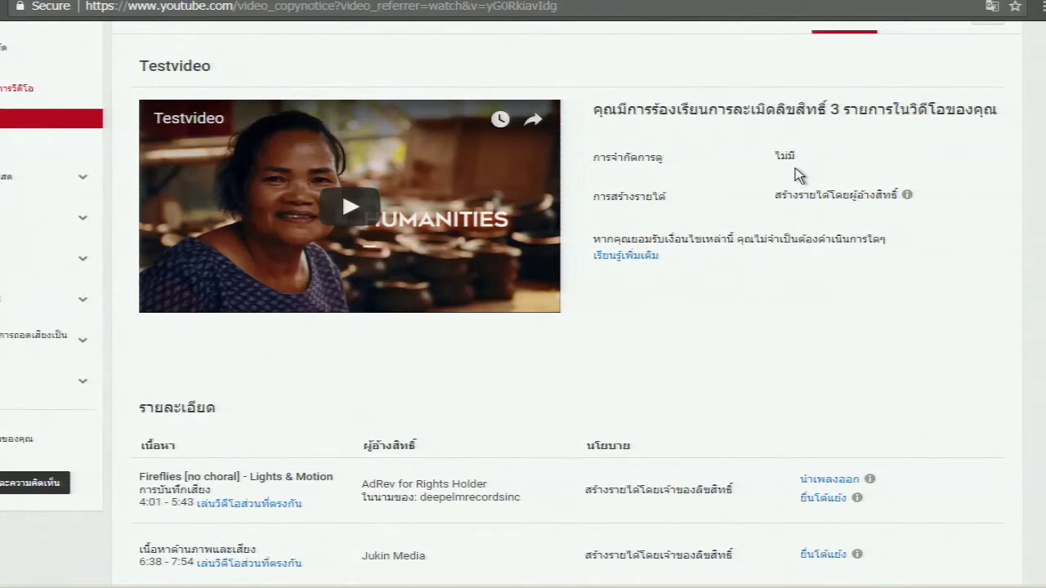
{"action": "scroll", "coordinate": [451, 307], "scroll_direction": "down", "scroll_amount": 4}
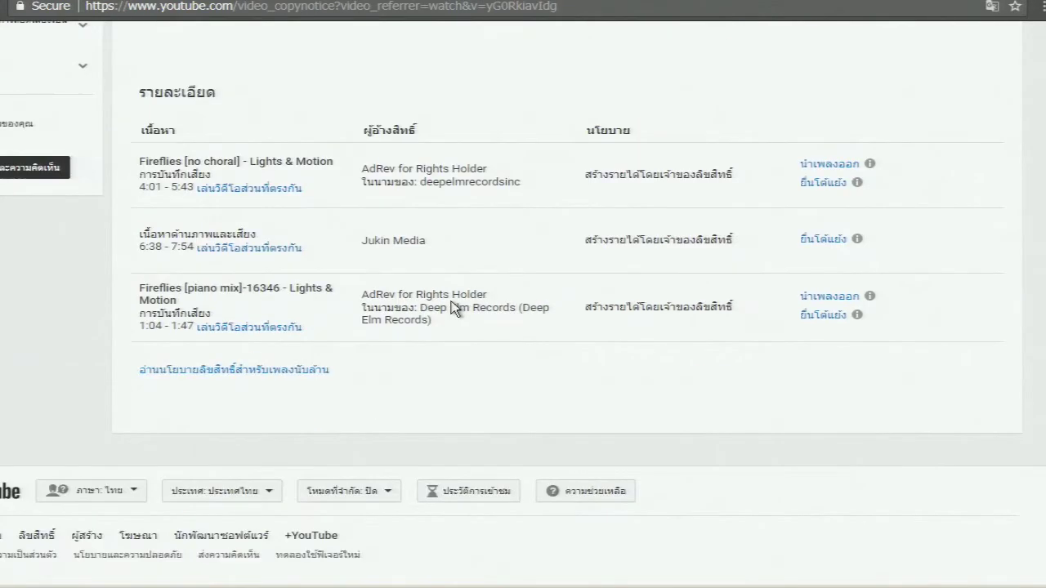
{"action": "scroll", "coordinate": [441, 305], "scroll_direction": "up", "scroll_amount": 1}
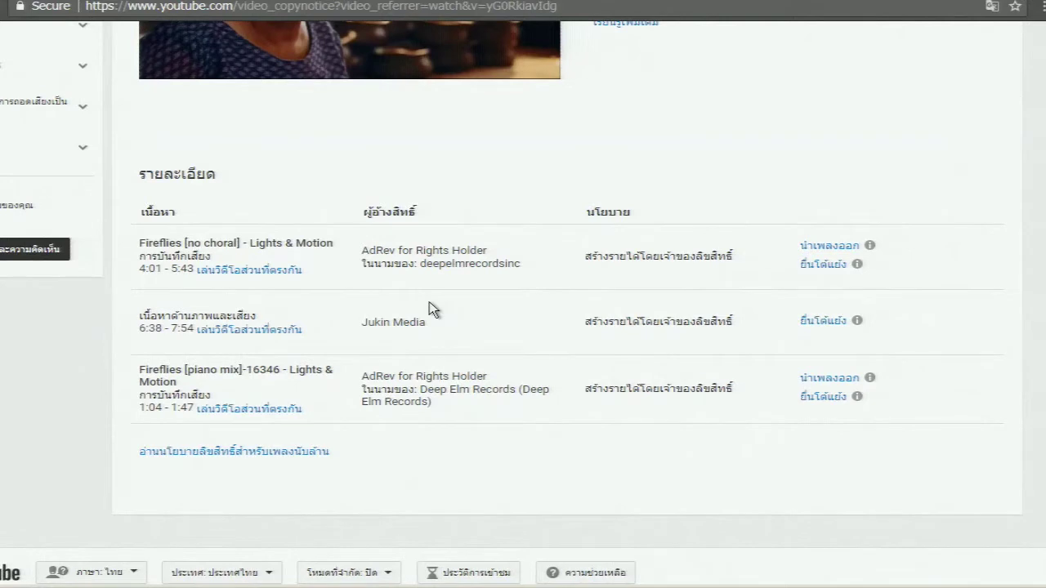
{"action": "scroll", "coordinate": [429, 302], "scroll_direction": "up", "scroll_amount": 4}
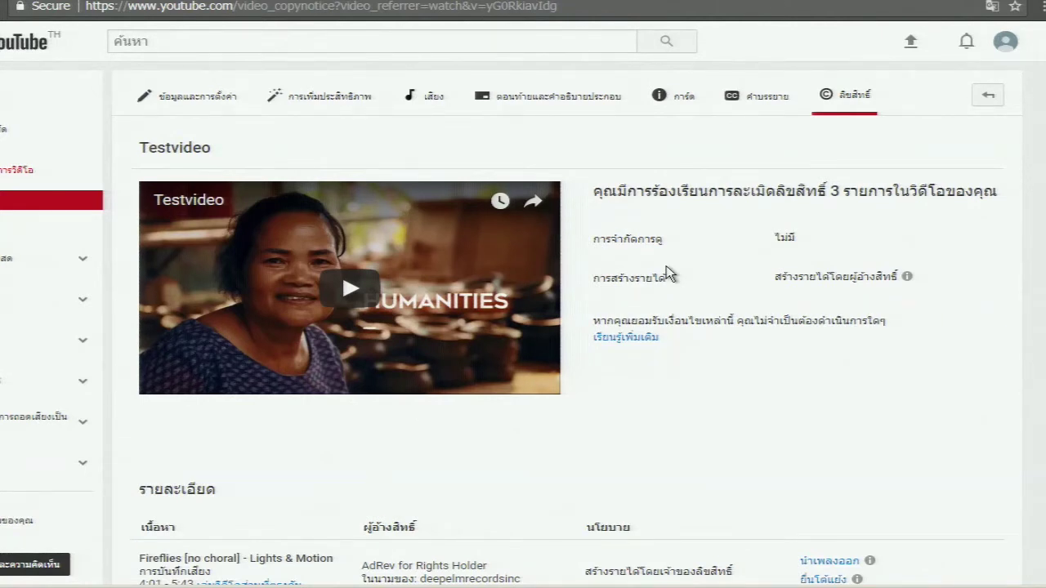
{"action": "left_click", "coordinate": [203, 99]}
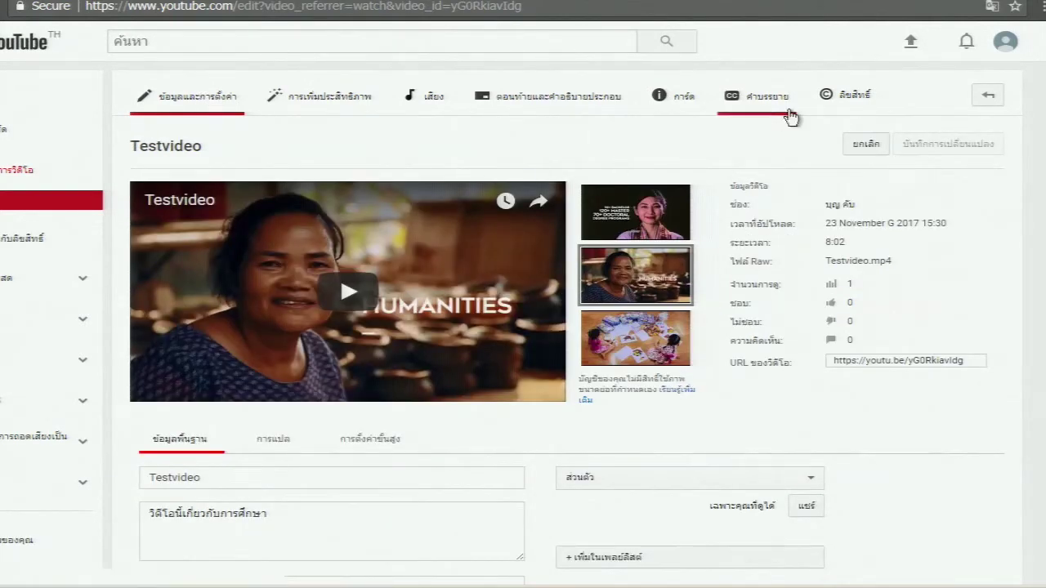
Leave the copyright page and go to the YouTube home page
{"action": "left_click", "coordinate": [1003, 45]}
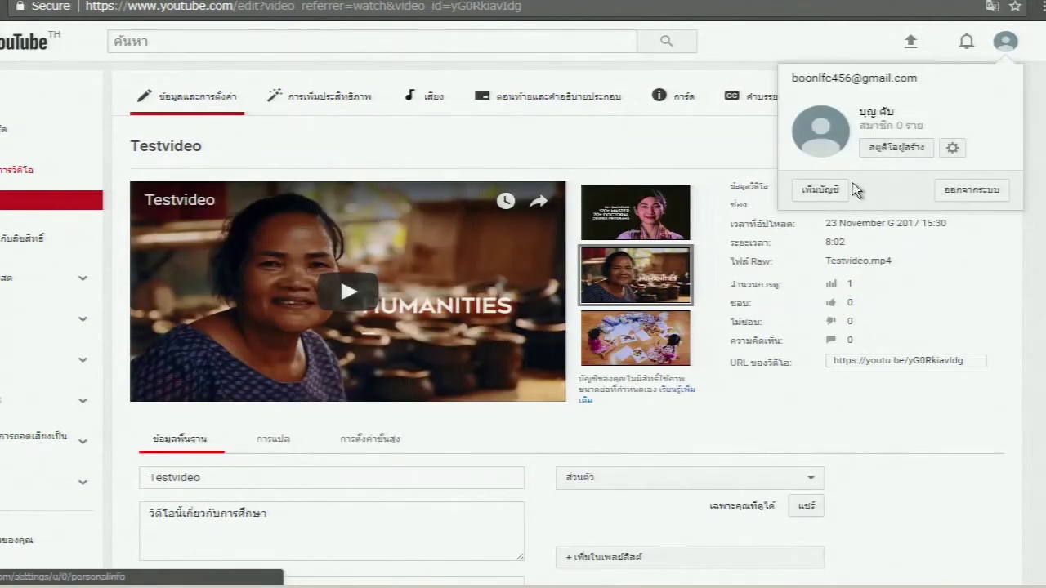
{"action": "left_click", "coordinate": [1011, 49]}
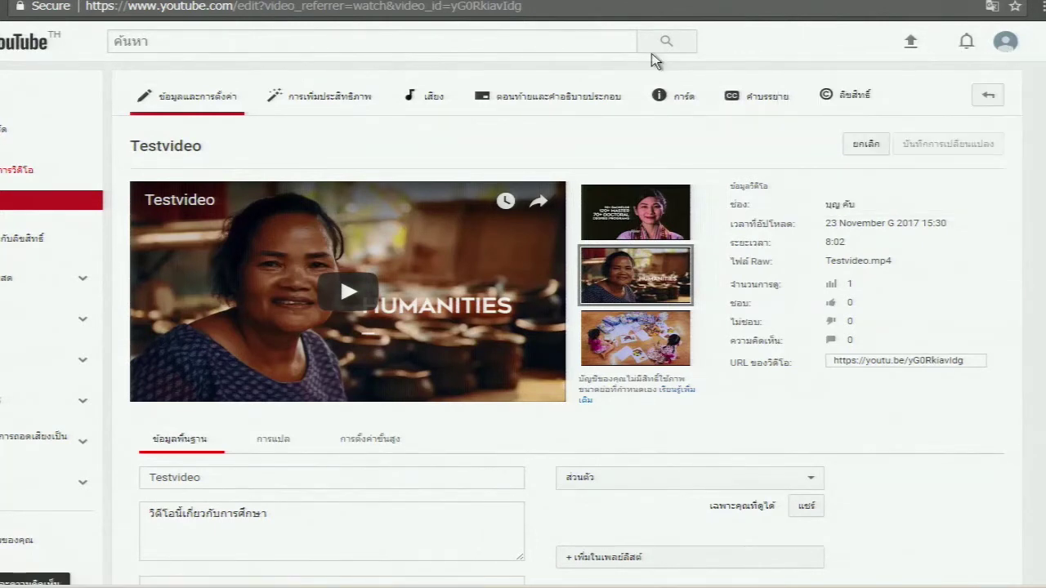
{"action": "left_click", "coordinate": [8, 47]}
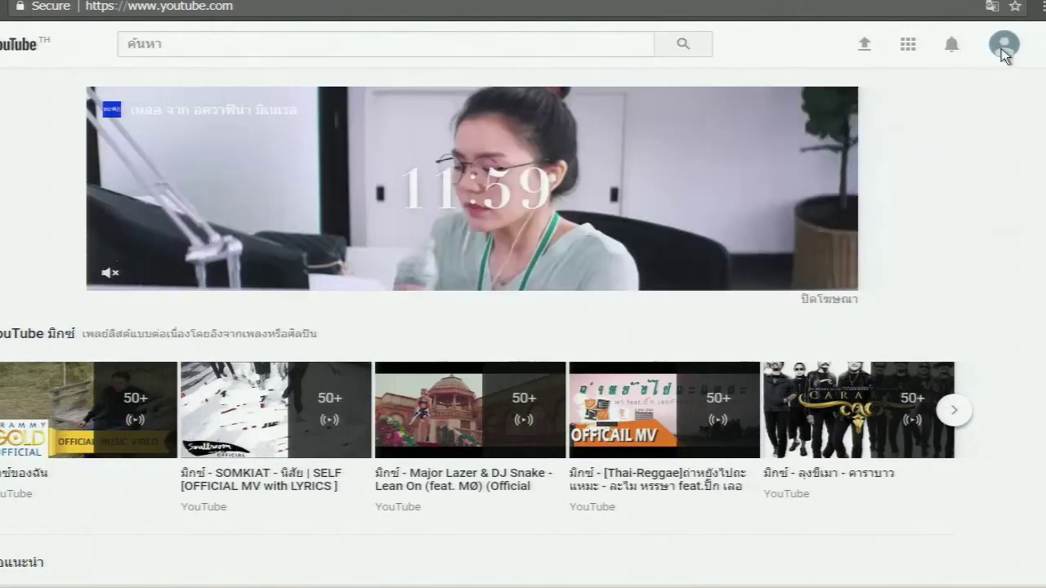
Open your channel page in its classic customisation view, then your uploaded videos list
{"action": "left_click", "coordinate": [1003, 48]}
{"action": "left_click", "coordinate": [858, 145]}
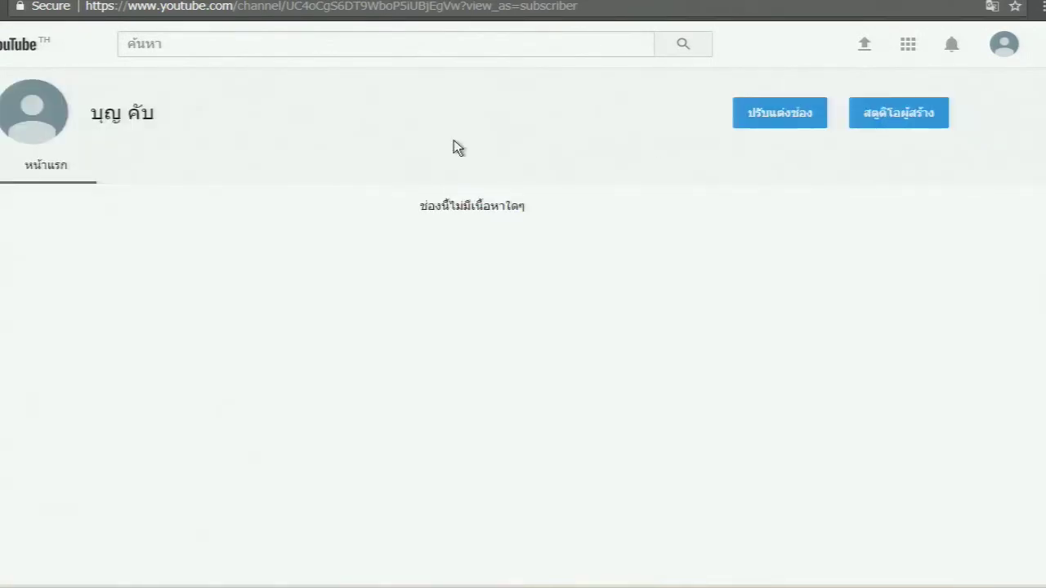
{"action": "left_click", "coordinate": [761, 121]}
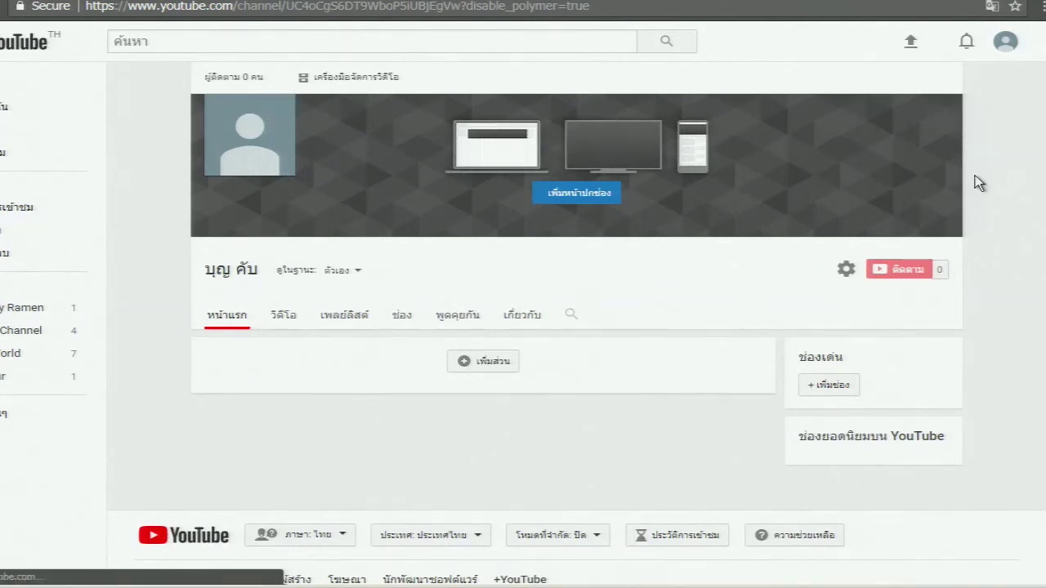
{"action": "key", "text": "alt+Left"}
{"action": "left_click", "coordinate": [894, 120]}
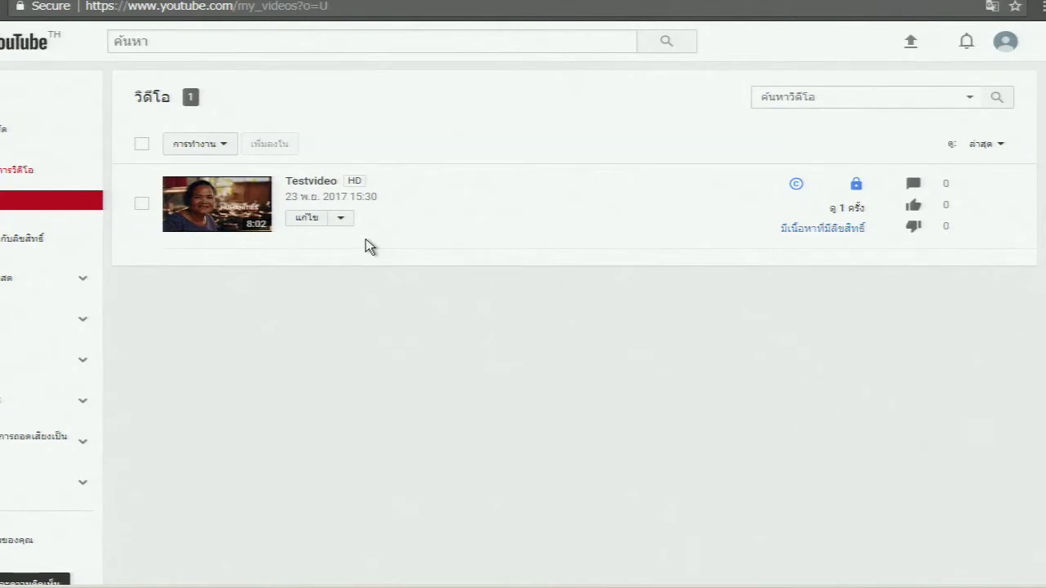
{"action": "left_click", "coordinate": [241, 196]}
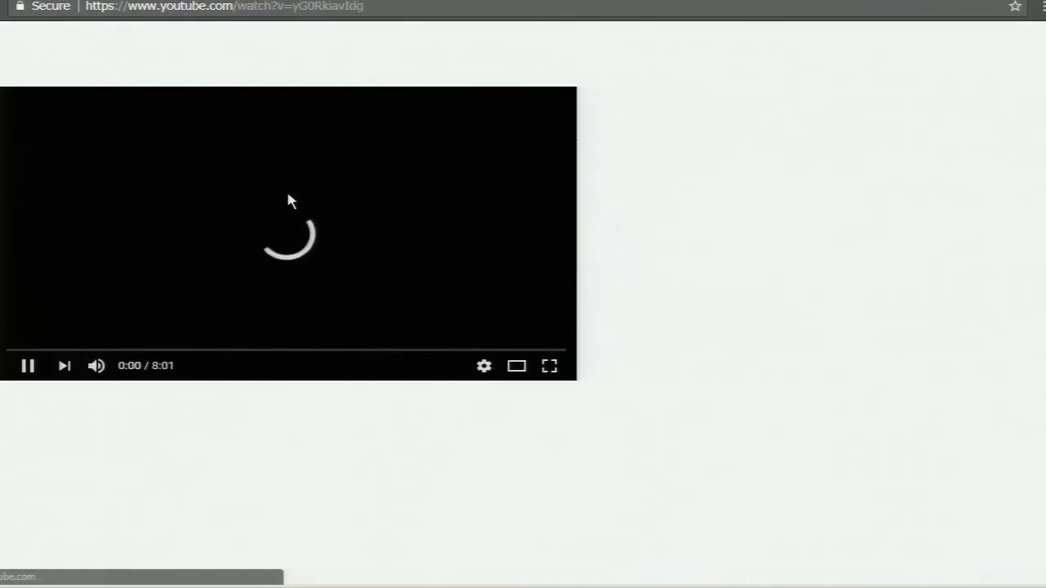
{"action": "key", "text": "alt+Left"}
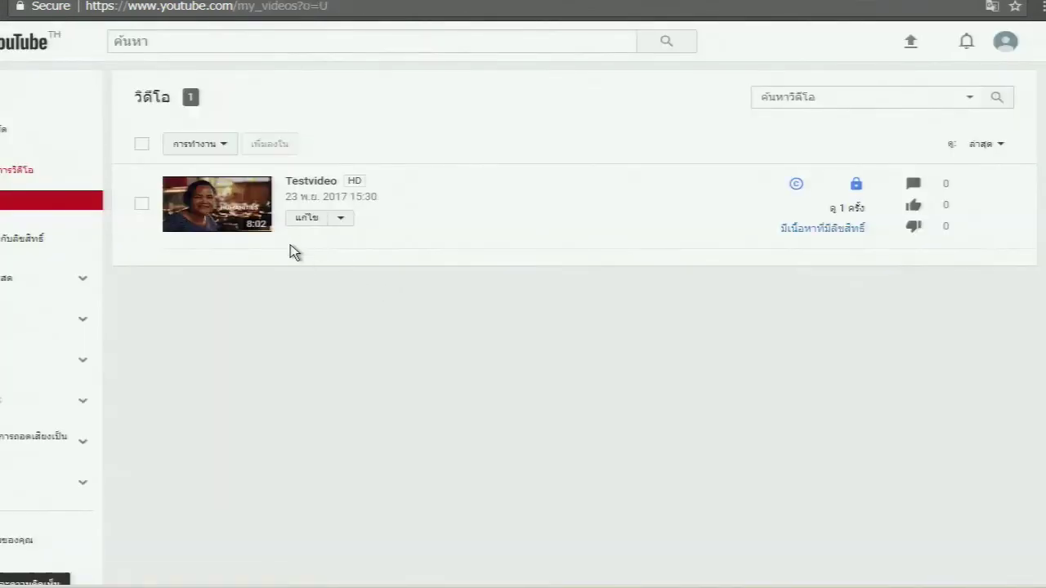
{"action": "left_click", "coordinate": [468, 168]}
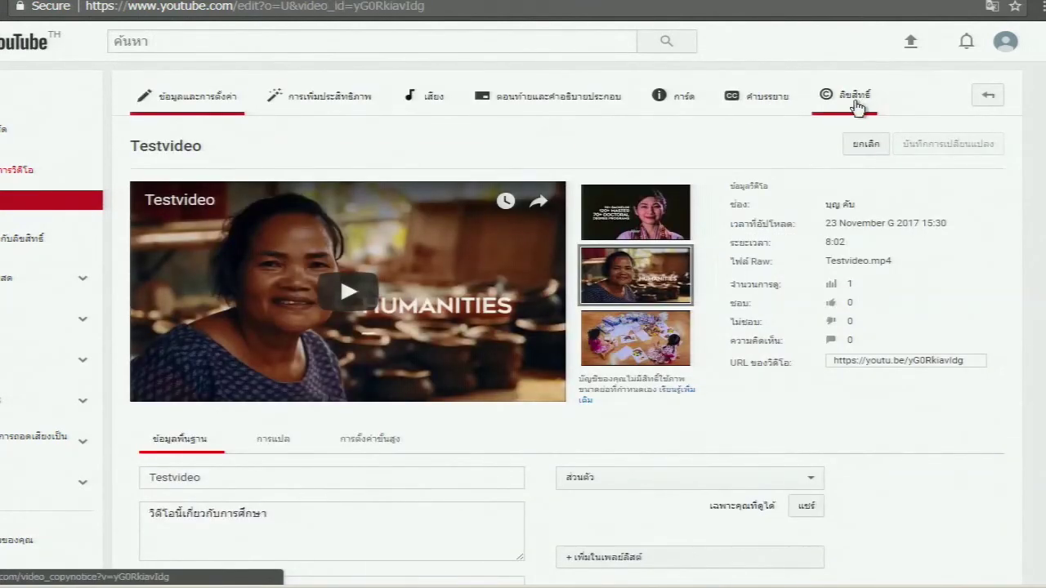
{"action": "left_click", "coordinate": [843, 98]}
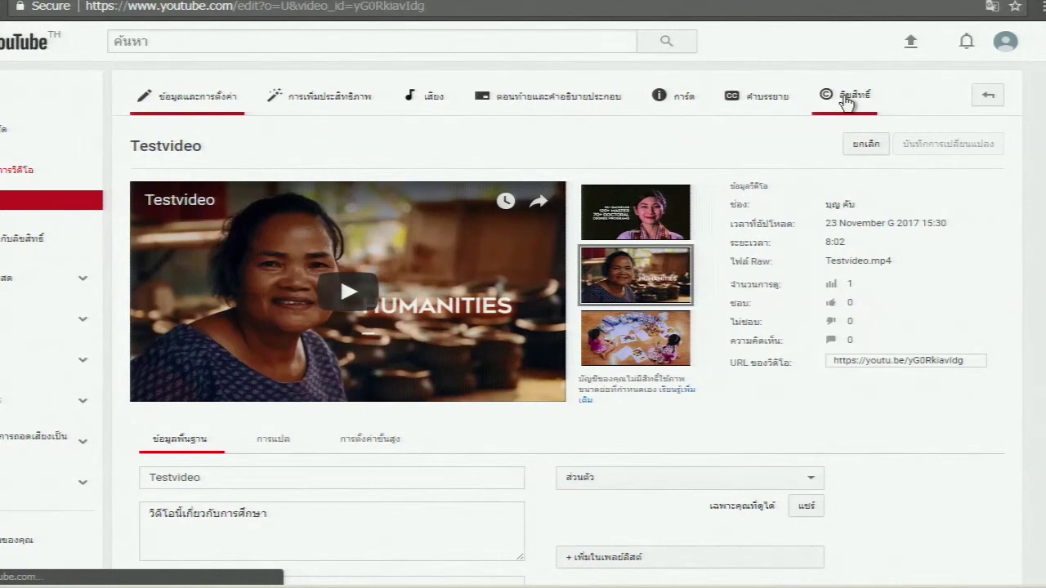
Scroll through Testvideo's copyright claims table, then switch back to Info & Settings
{"action": "scroll", "coordinate": [355, 377], "scroll_direction": "down", "scroll_amount": 3}
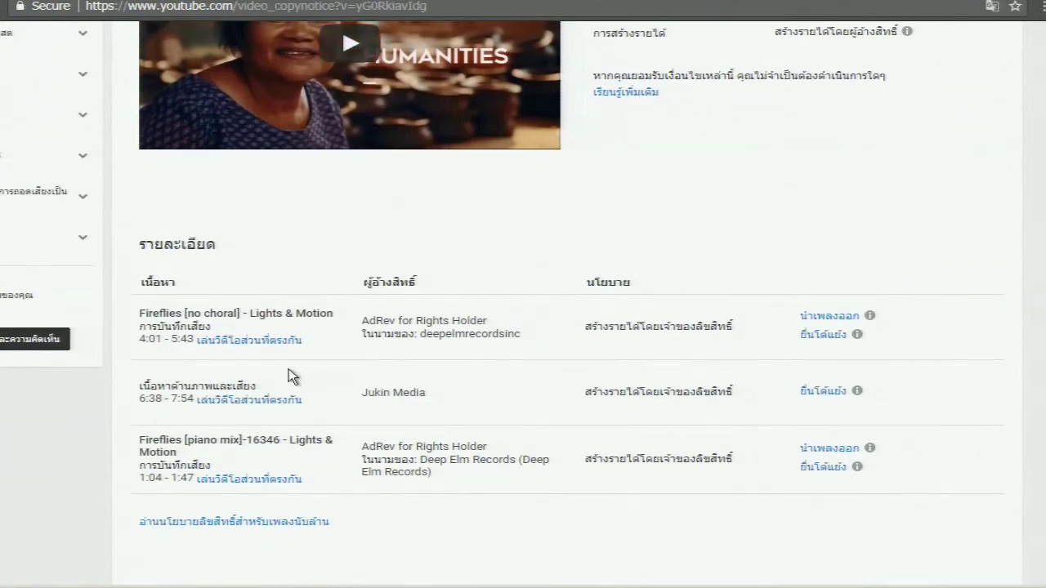
{"action": "scroll", "coordinate": [292, 377], "scroll_direction": "down", "scroll_amount": 3}
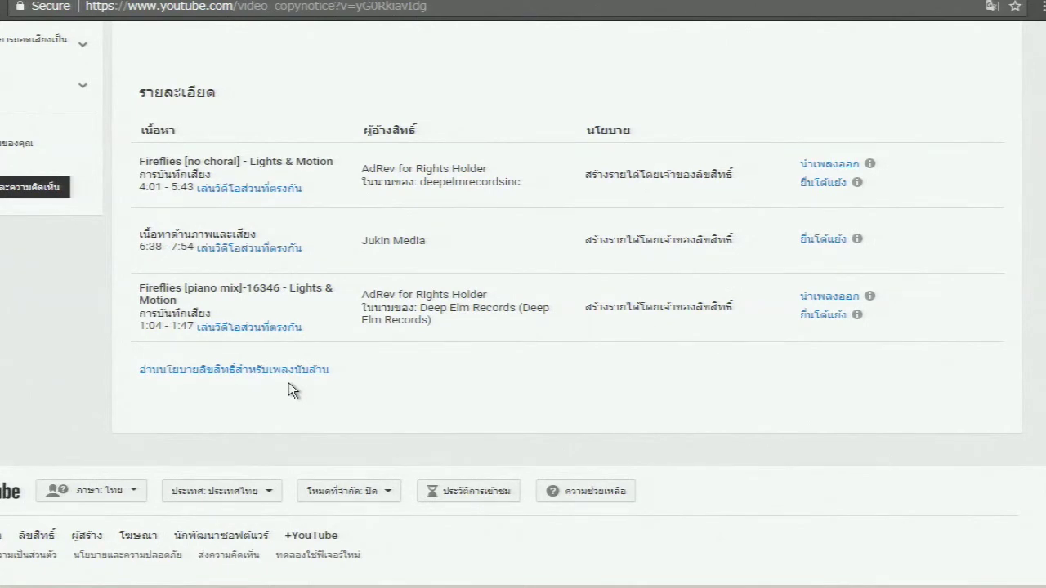
{"action": "scroll", "coordinate": [432, 339], "scroll_direction": "up", "scroll_amount": 5}
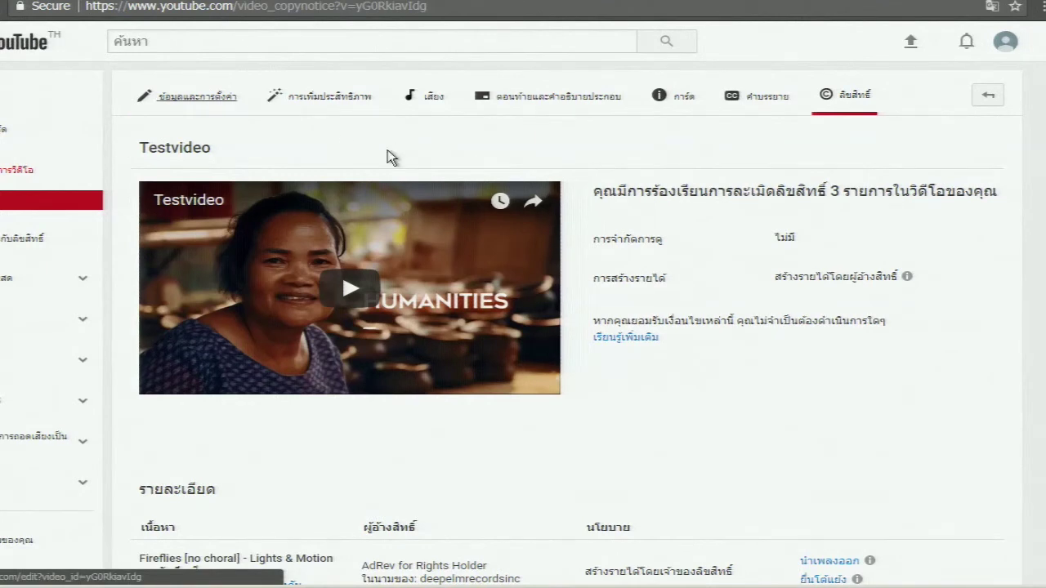
{"action": "left_click", "coordinate": [220, 104]}
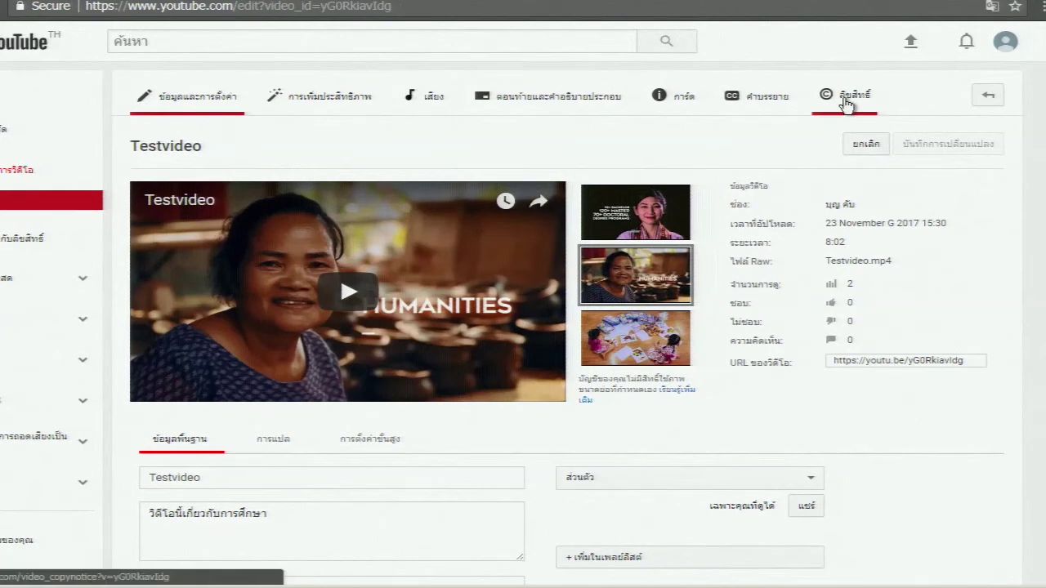
Reopen the Copyright tab and review all three claims monetized by their owners
{"action": "left_click", "coordinate": [847, 98]}
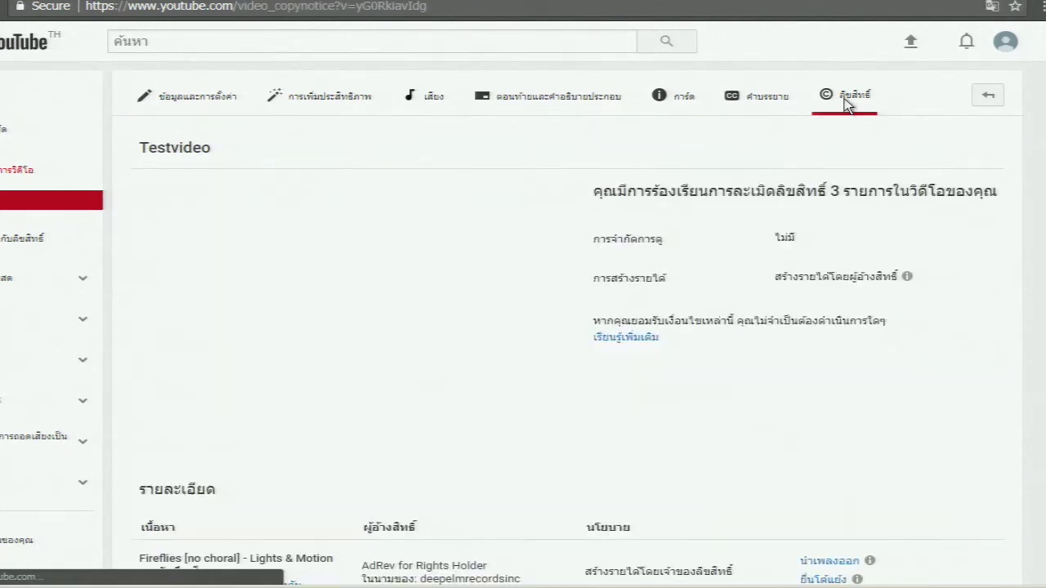
{"action": "scroll", "coordinate": [384, 231], "scroll_direction": "down", "scroll_amount": 1}
{"action": "scroll", "coordinate": [384, 231], "scroll_direction": "down", "scroll_amount": 4}
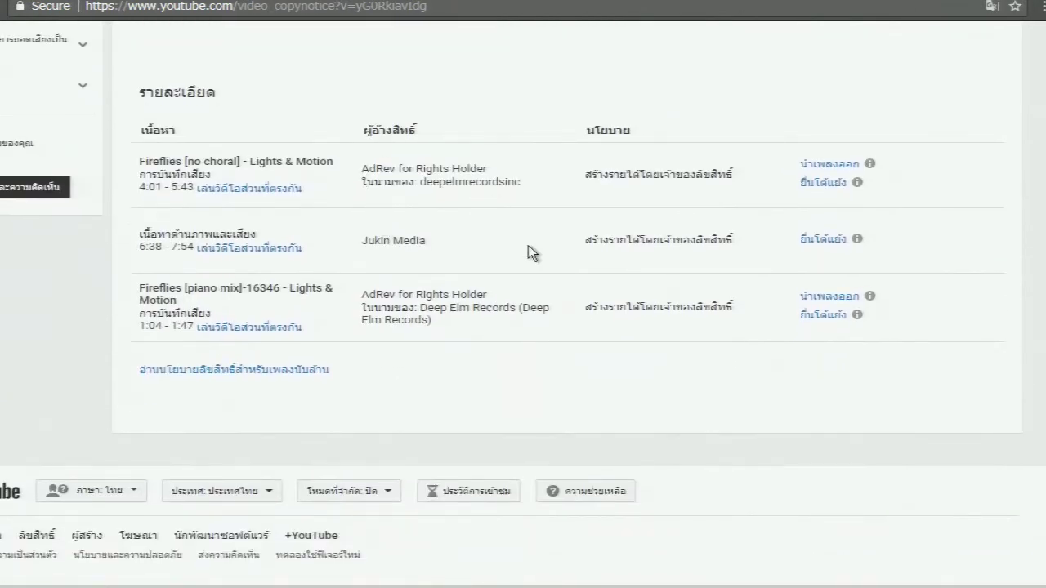
{"action": "scroll", "coordinate": [454, 217], "scroll_direction": "up", "scroll_amount": 4}
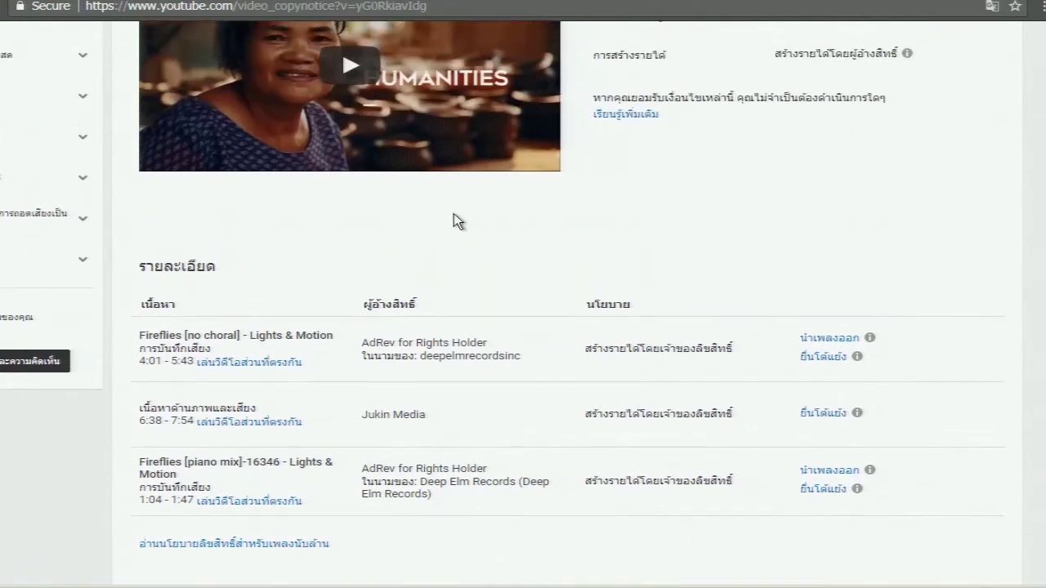
{"action": "scroll", "coordinate": [454, 214], "scroll_direction": "down", "scroll_amount": 4}
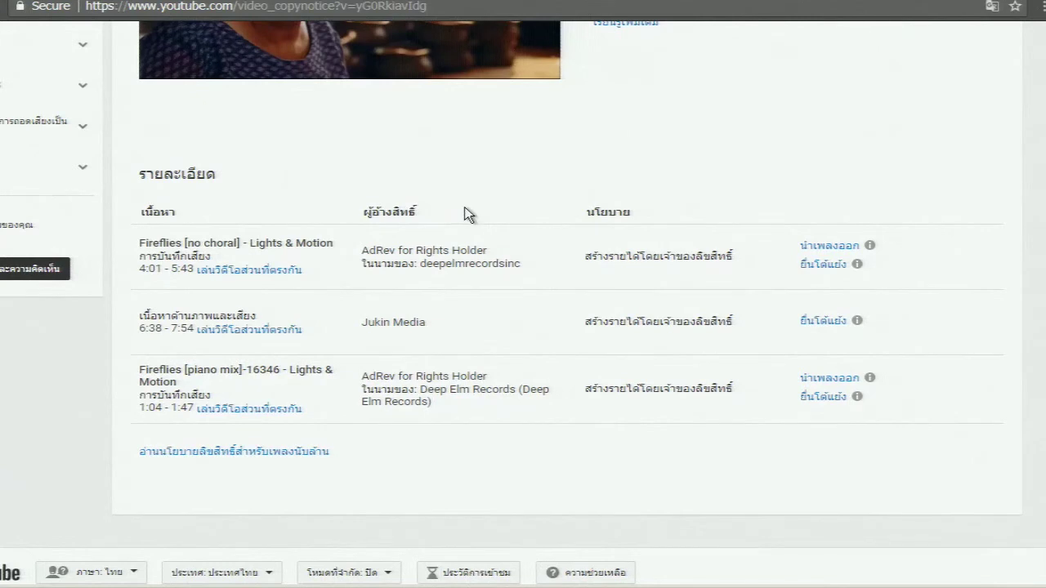
{"action": "scroll", "coordinate": [460, 214], "scroll_direction": "up", "scroll_amount": 4}
{"action": "scroll", "coordinate": [466, 214], "scroll_direction": "down", "scroll_amount": 1}
{"action": "scroll", "coordinate": [467, 216], "scroll_direction": "down", "scroll_amount": 3}
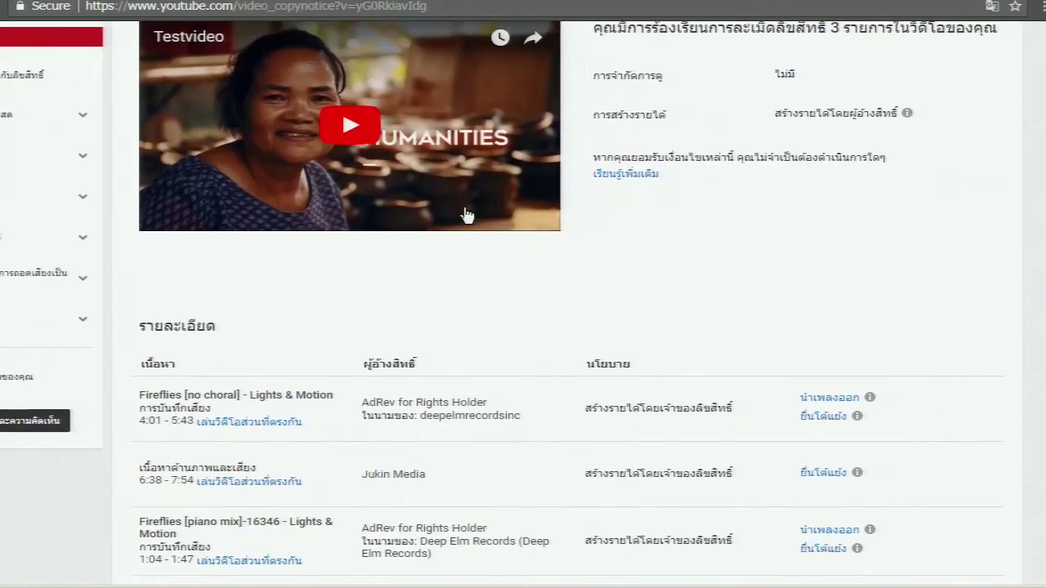